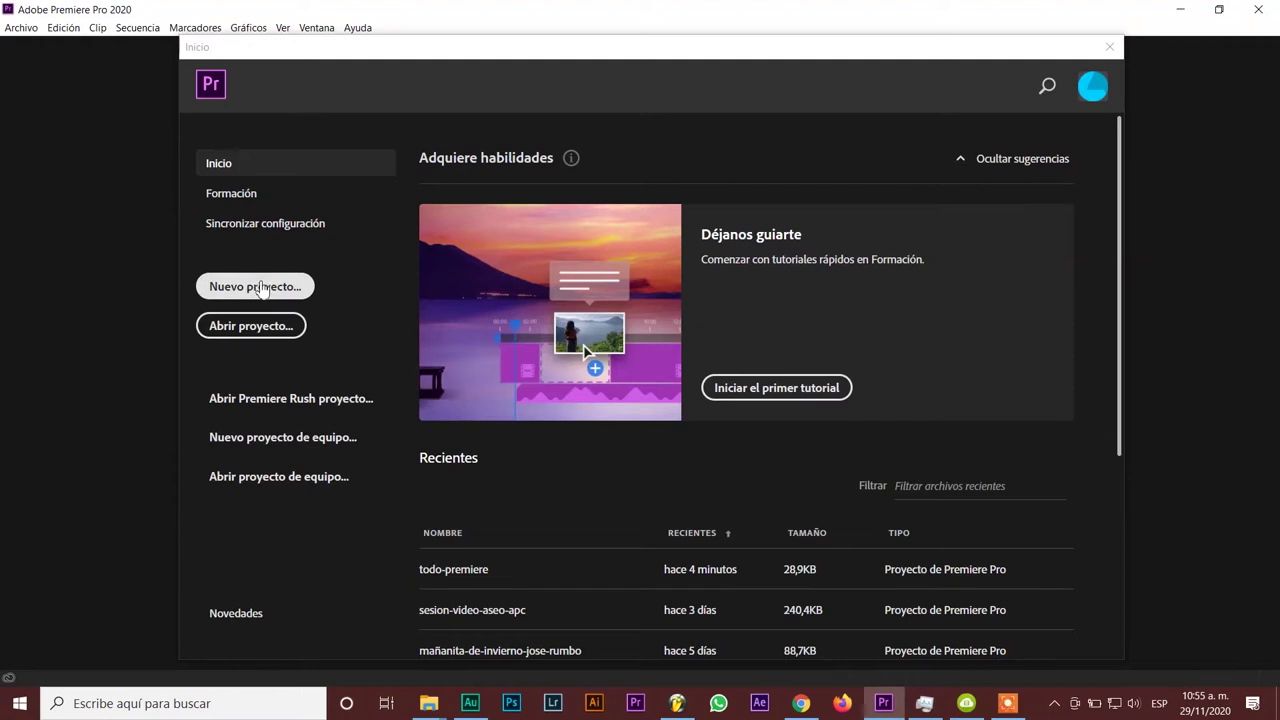
# - Start a new project named 'todo premiere', keeping its location at H:\OVA
pyautogui.click(260, 288)
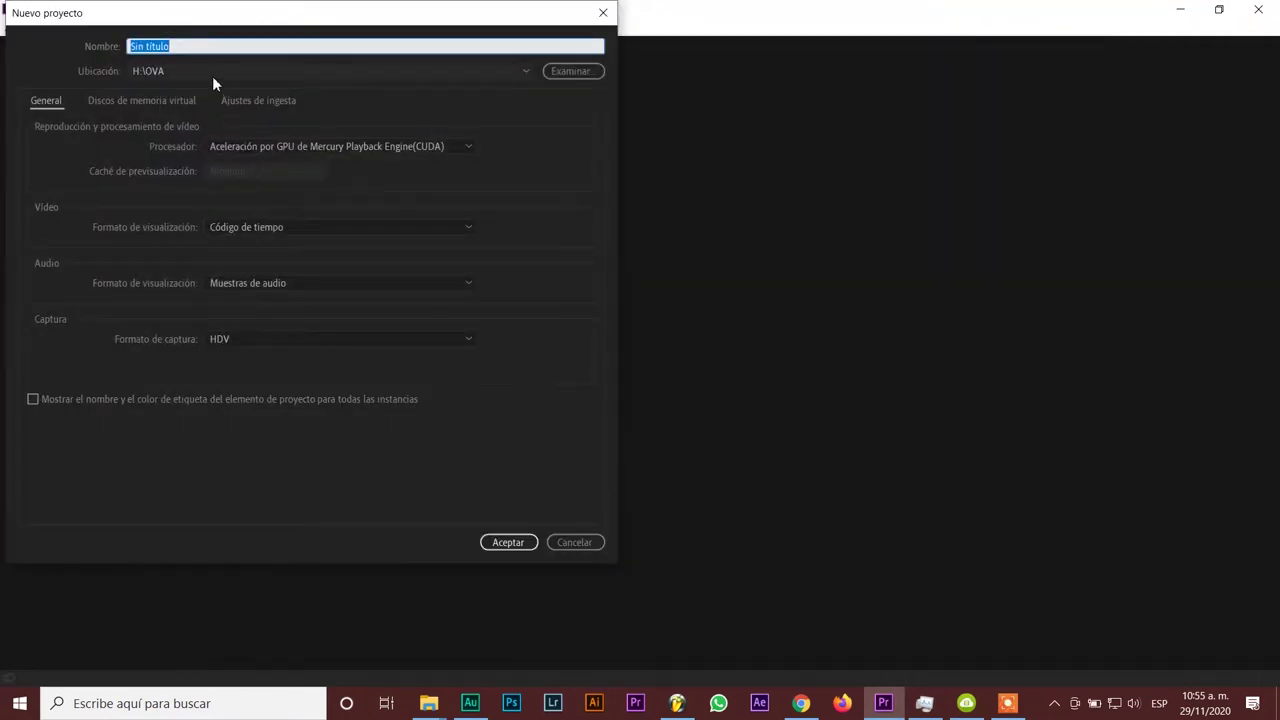
pyautogui.write('to')
pyautogui.write('do premiere')
pyautogui.click(489, 71)
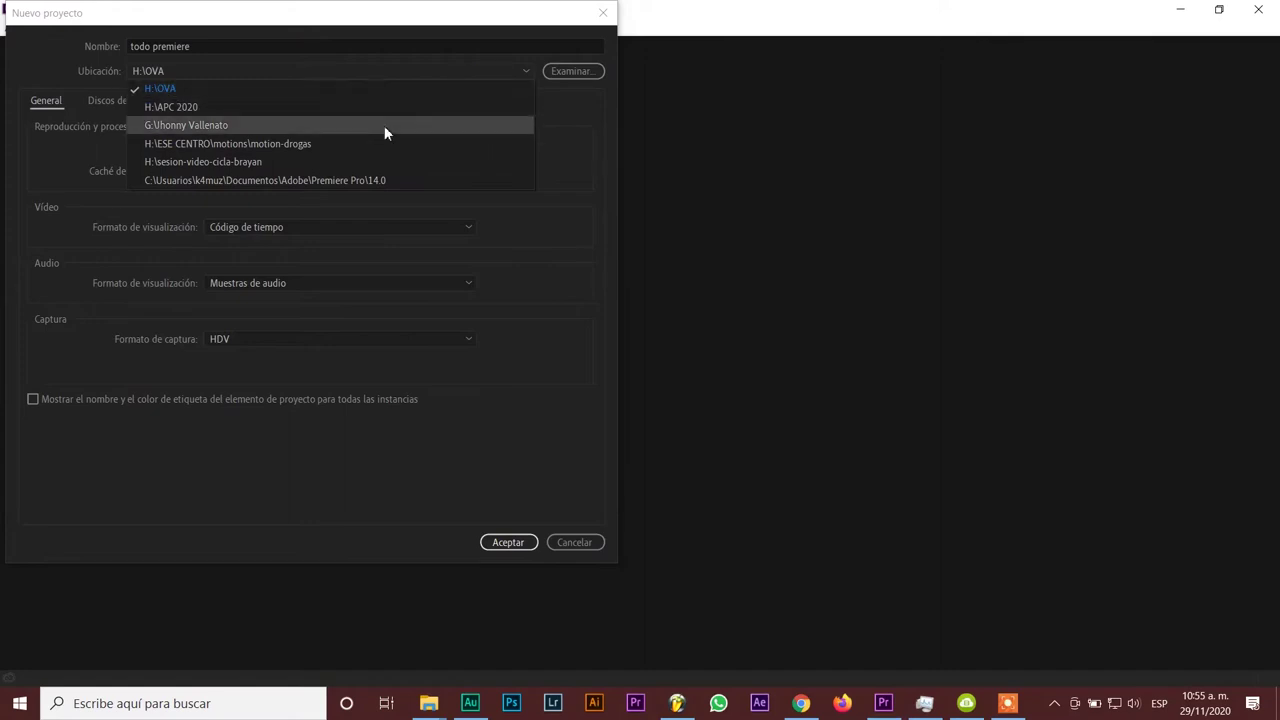
pyautogui.click(574, 109)
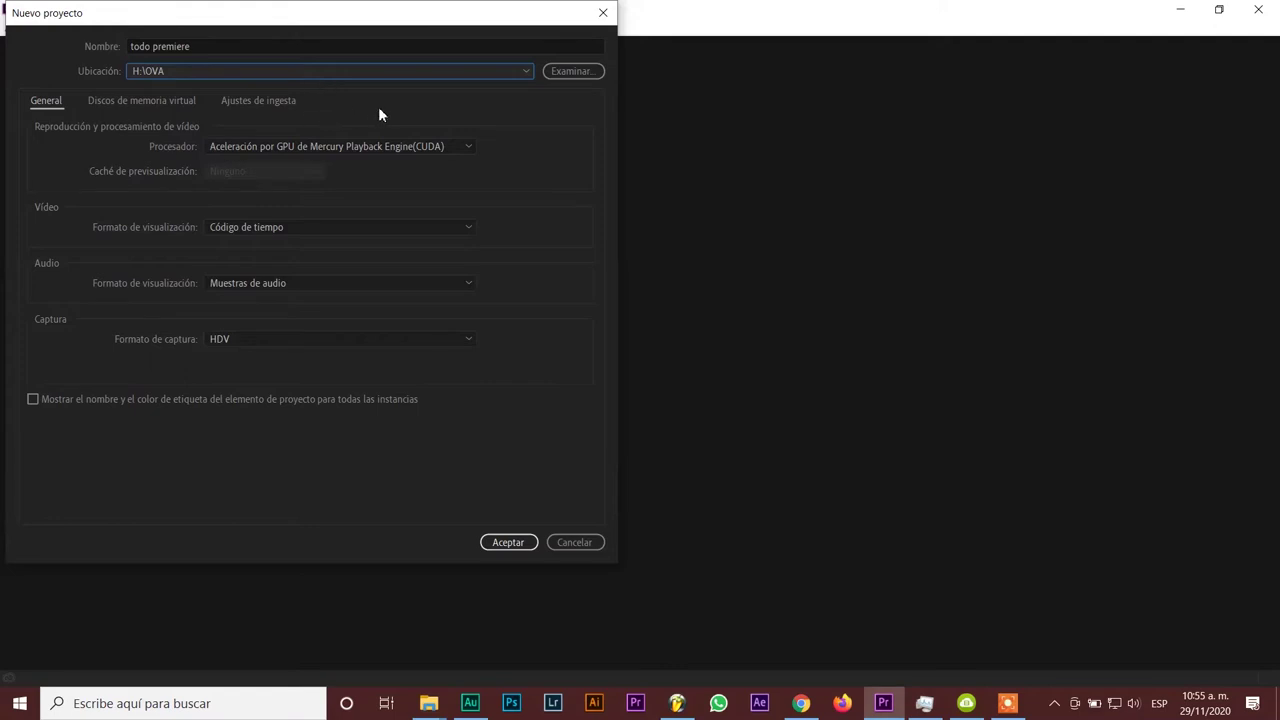
# - Review the General settings, keeping HDV capture format and CUDA GPU acceleration
pyautogui.click(180, 100)
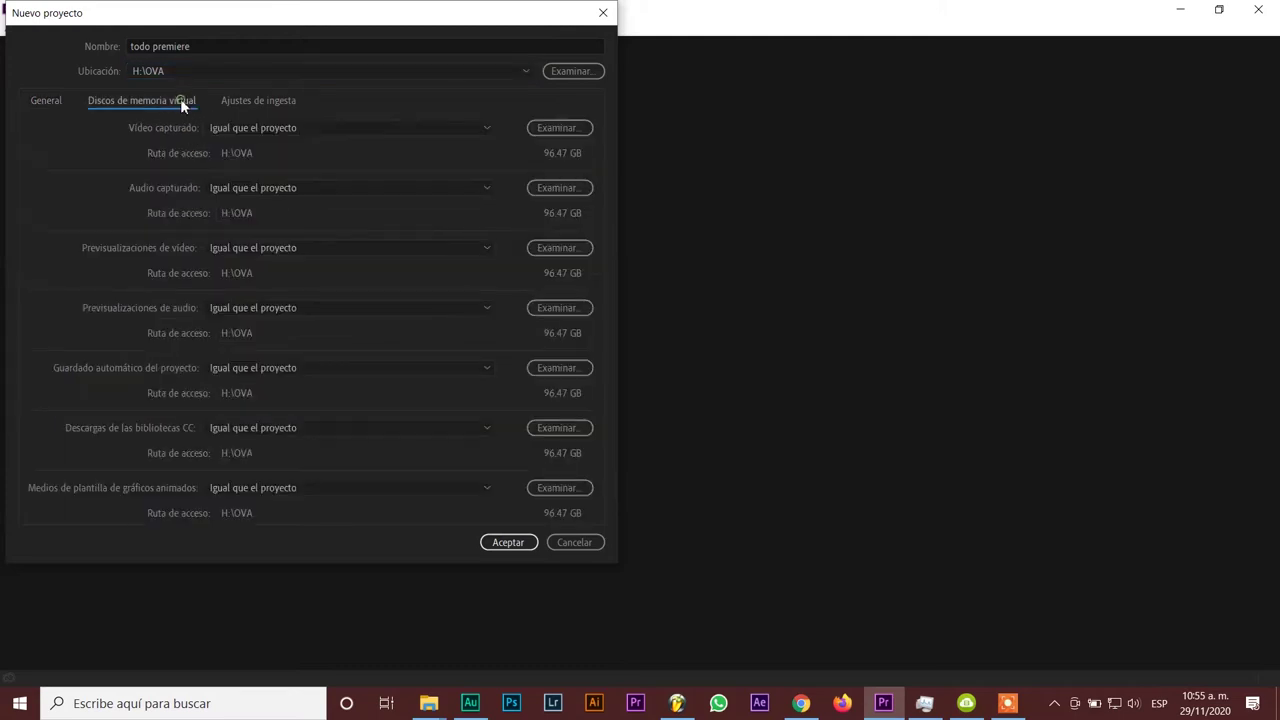
pyautogui.click(42, 102)
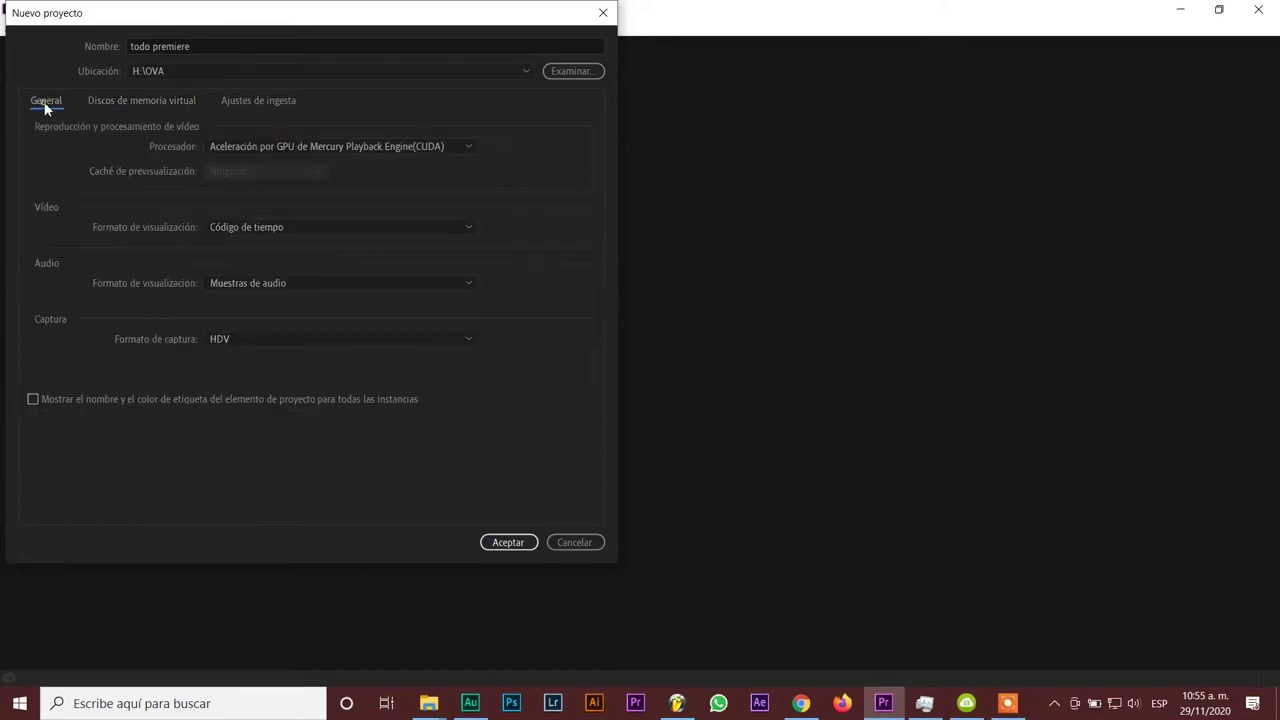
pyautogui.click(349, 340)
pyautogui.click(544, 362)
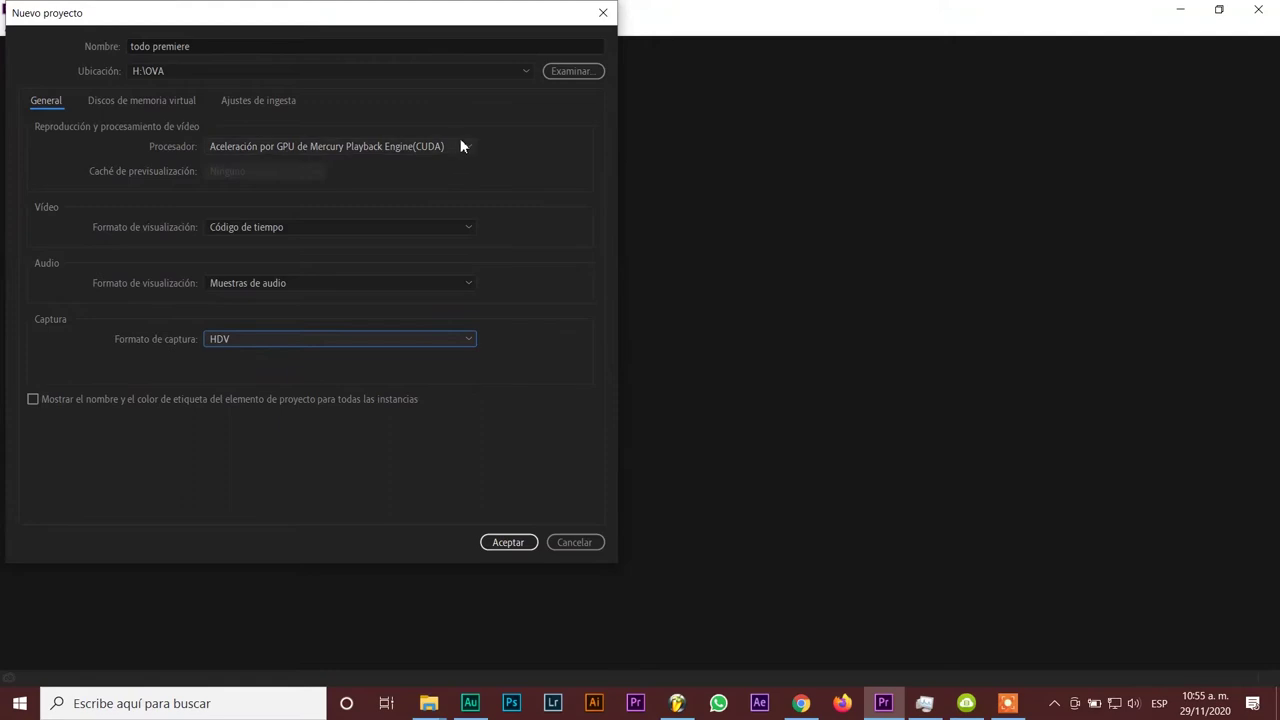
pyautogui.click(461, 145)
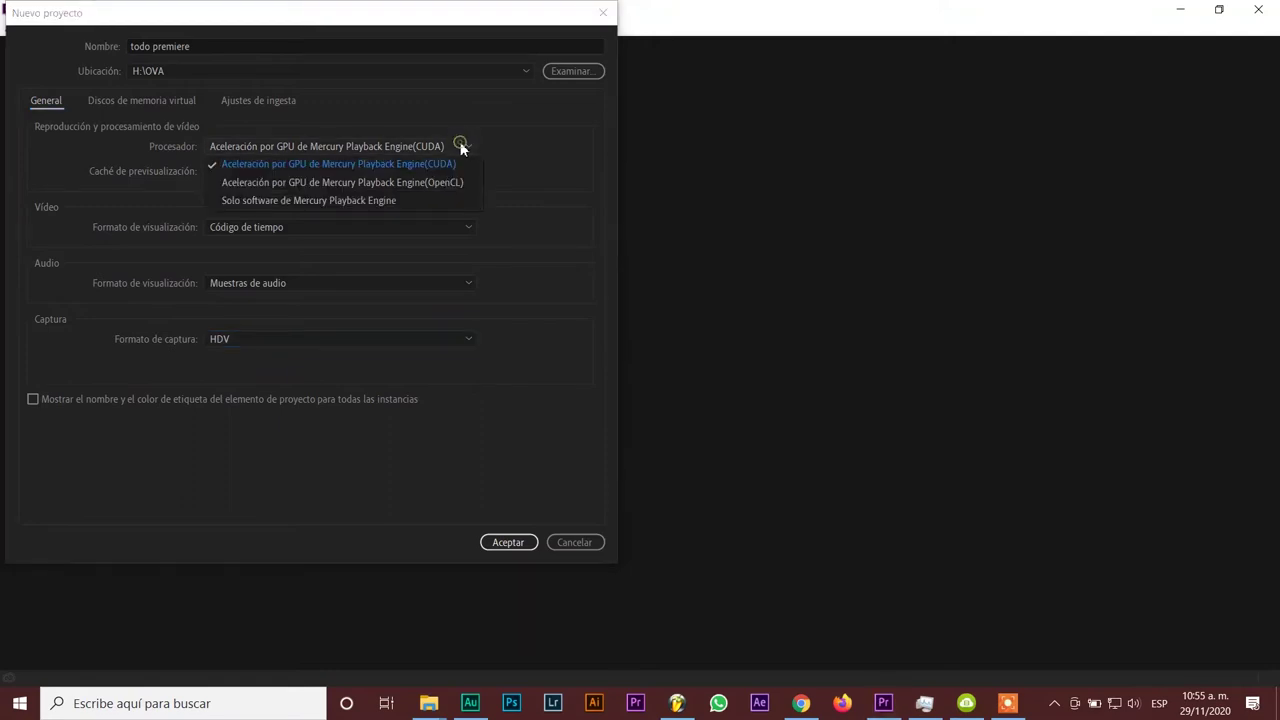
pyautogui.click(527, 138)
# - Check the scratch disks, leaving Vídeo capturado at Igual que el proyecto (H:\OVA)
pyautogui.click(138, 103)
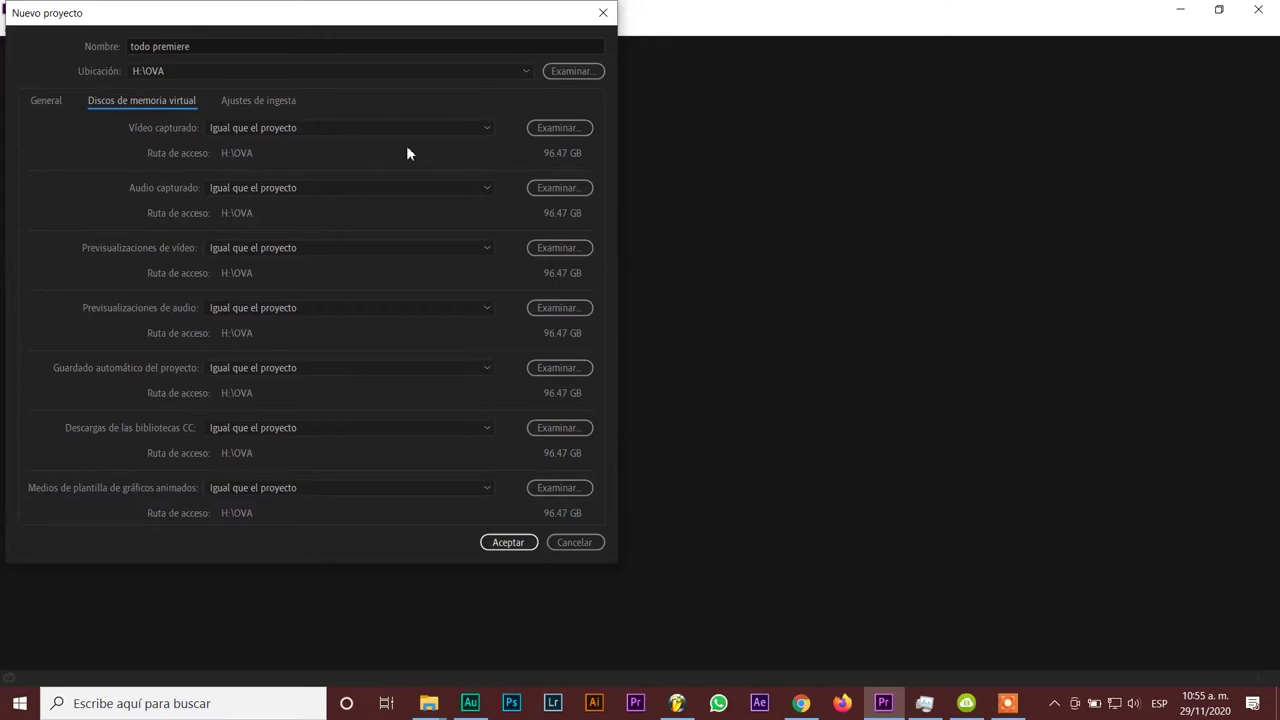
pyautogui.click(562, 127)
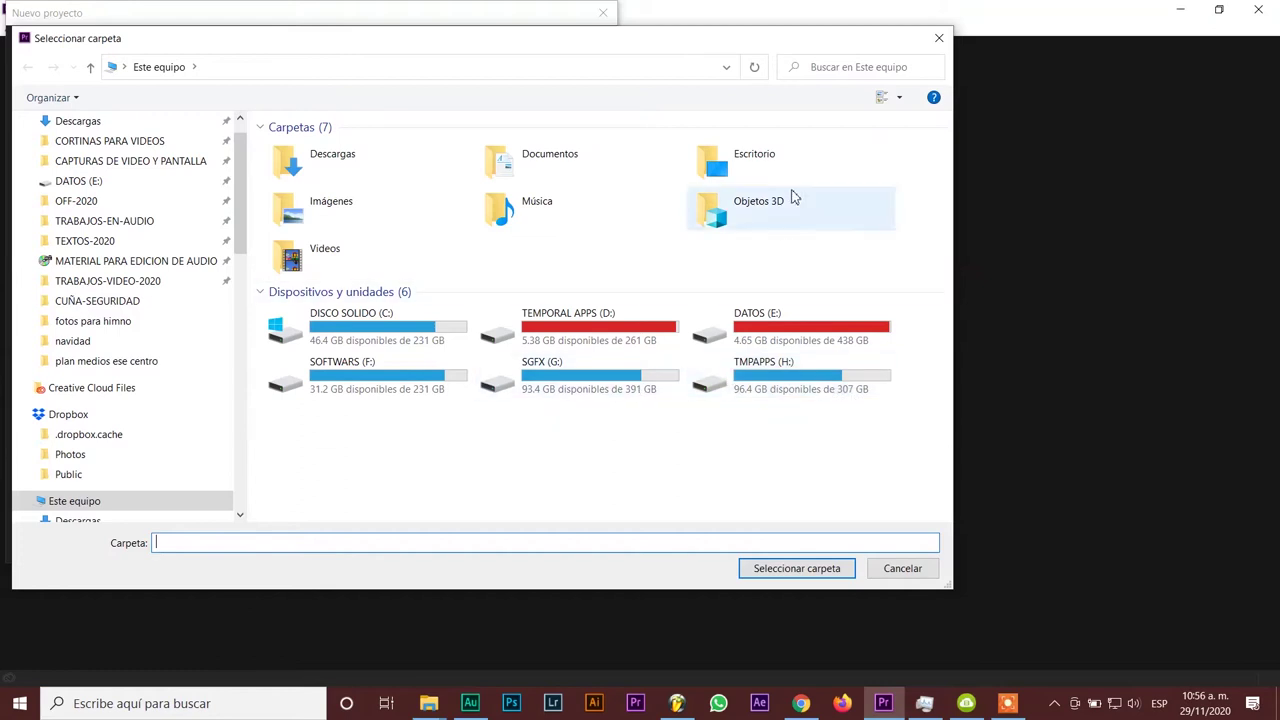
pyautogui.click(938, 42)
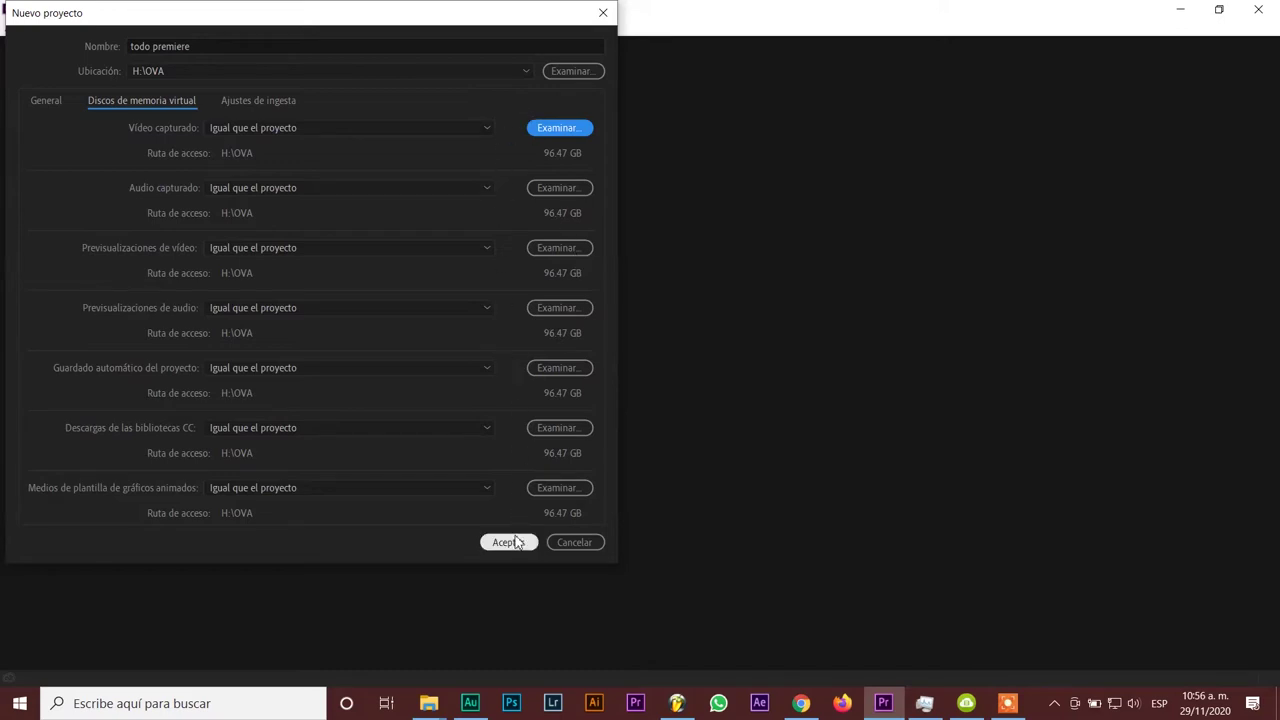
# - Enable ingest with the Copiar action and create the 'todo premiere' project
pyautogui.click(265, 101)
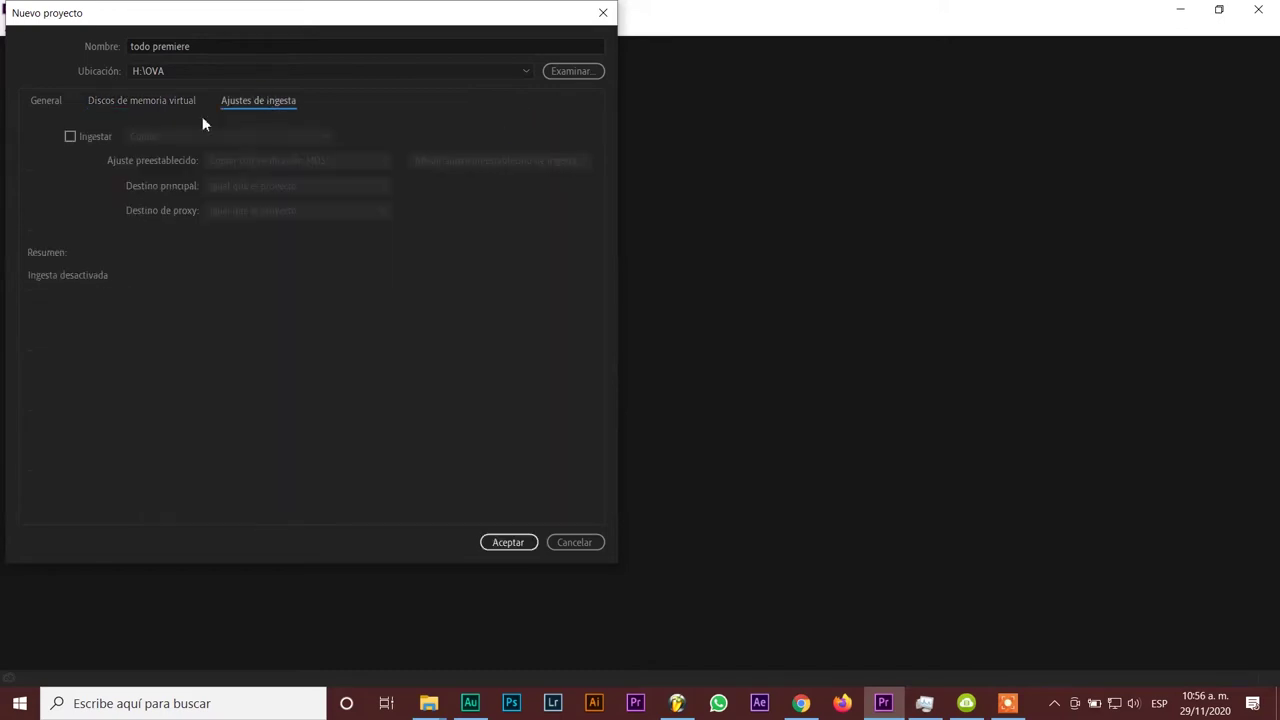
pyautogui.click(71, 137)
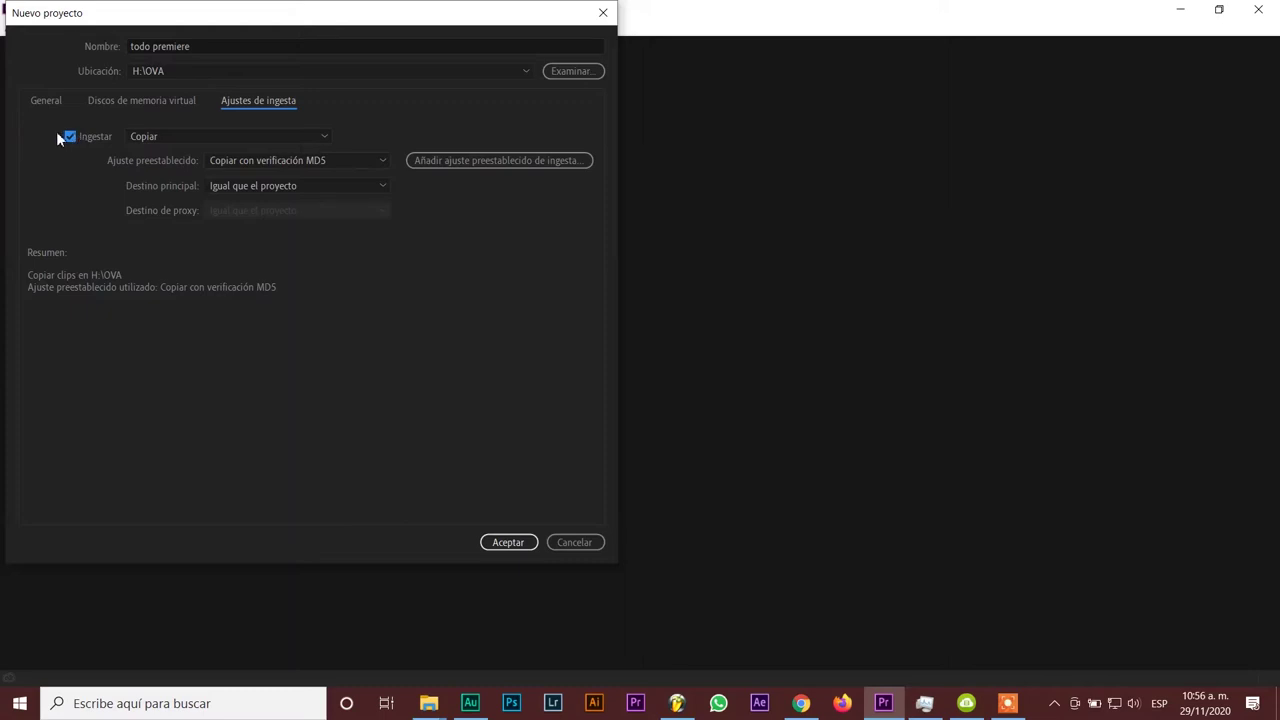
pyautogui.click(296, 140)
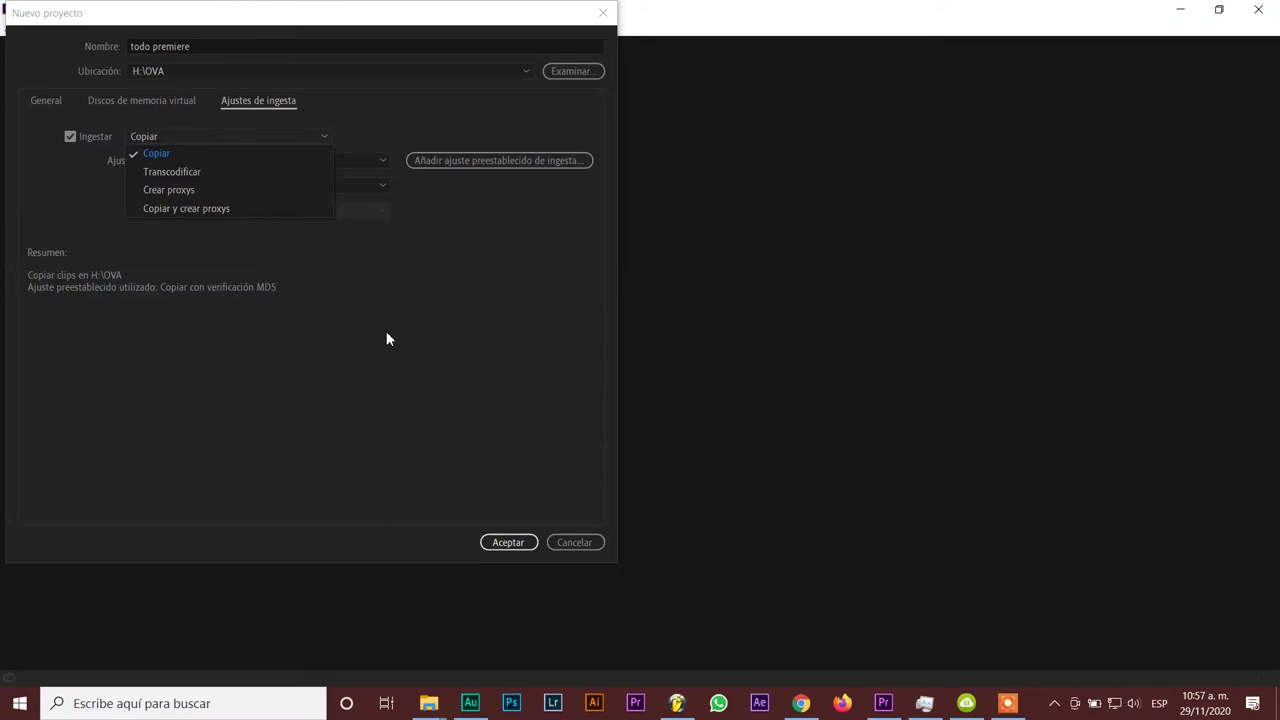
pyautogui.click(440, 312)
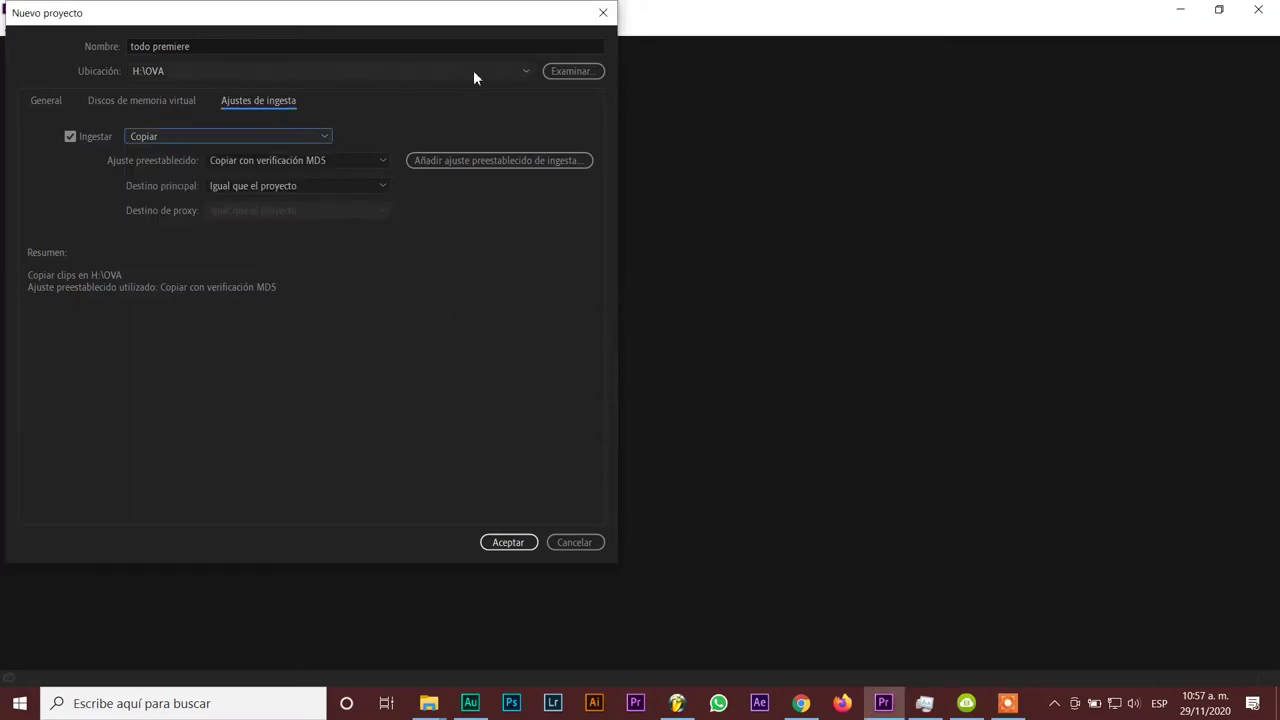
pyautogui.click(524, 546)
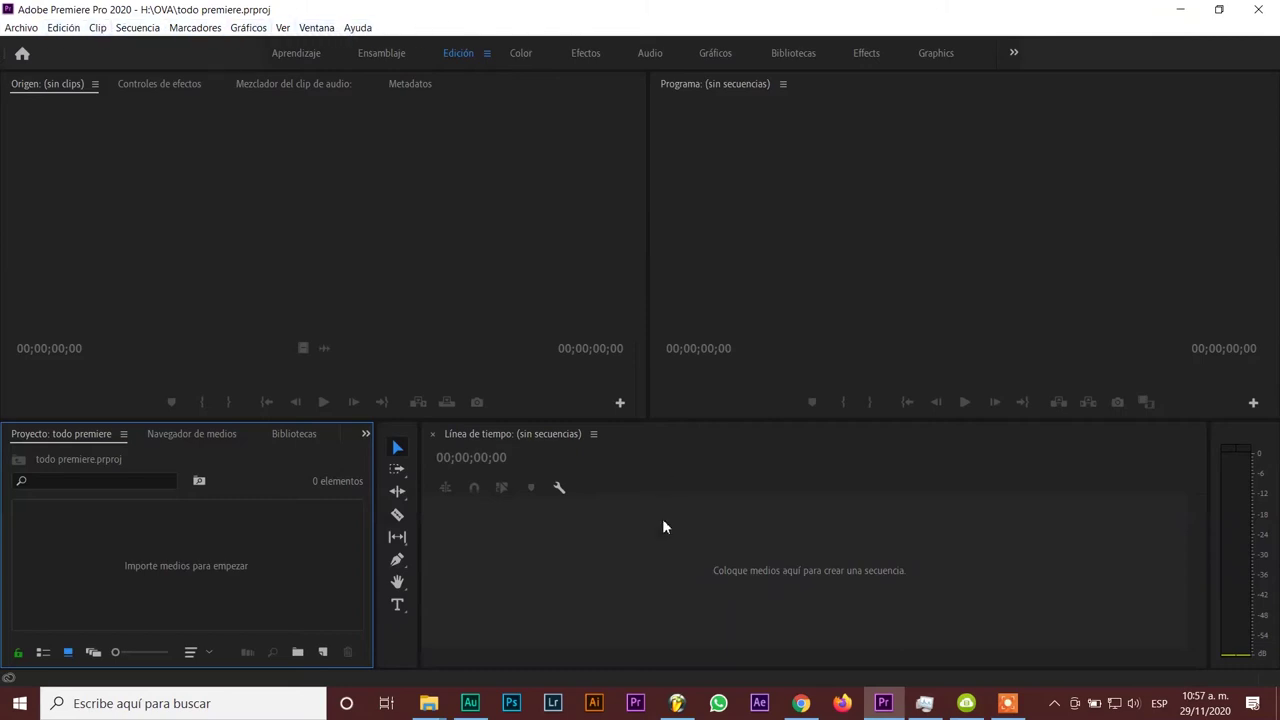
pyautogui.click(315, 27)
pyautogui.moveTo(348, 56)
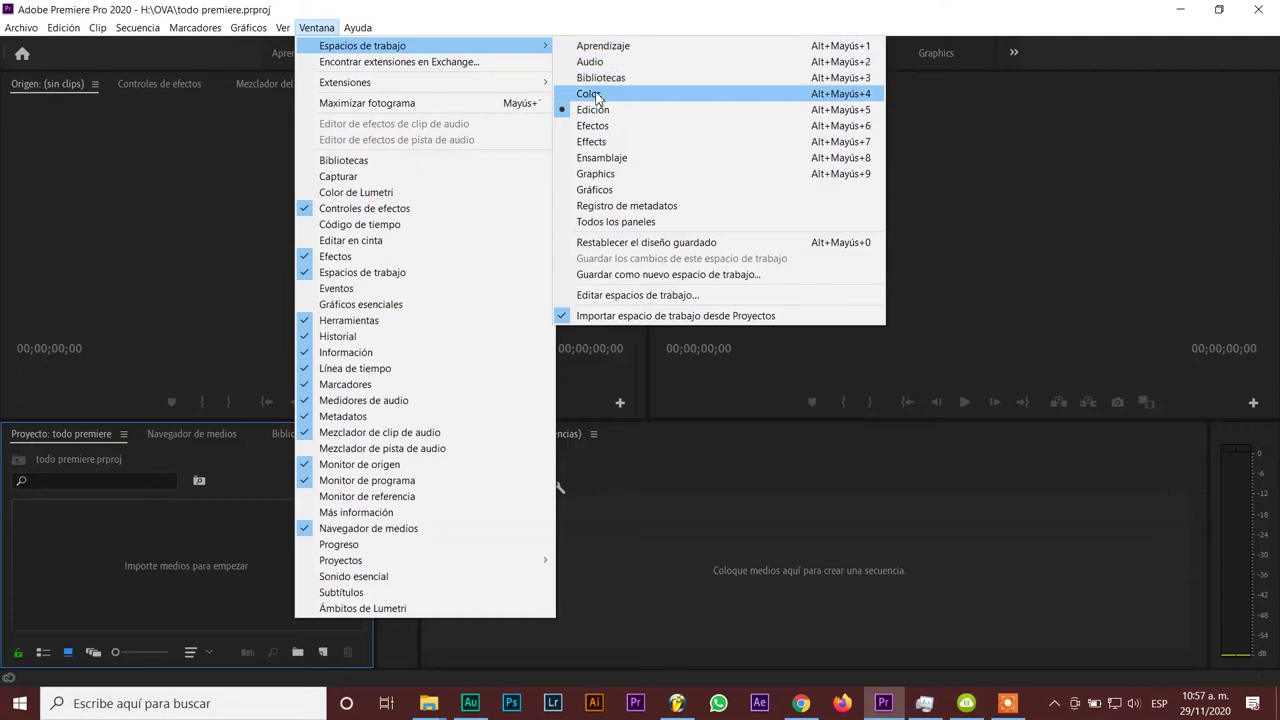
pyautogui.click(595, 93)
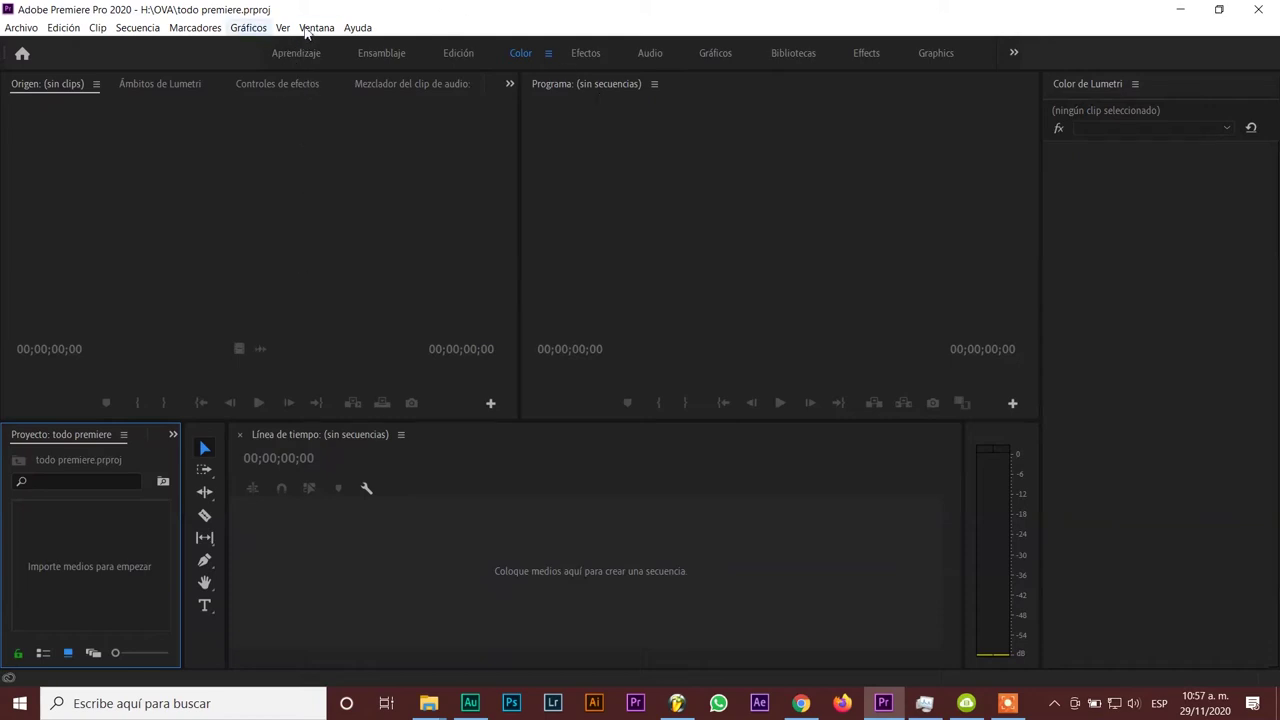
pyautogui.click(316, 27)
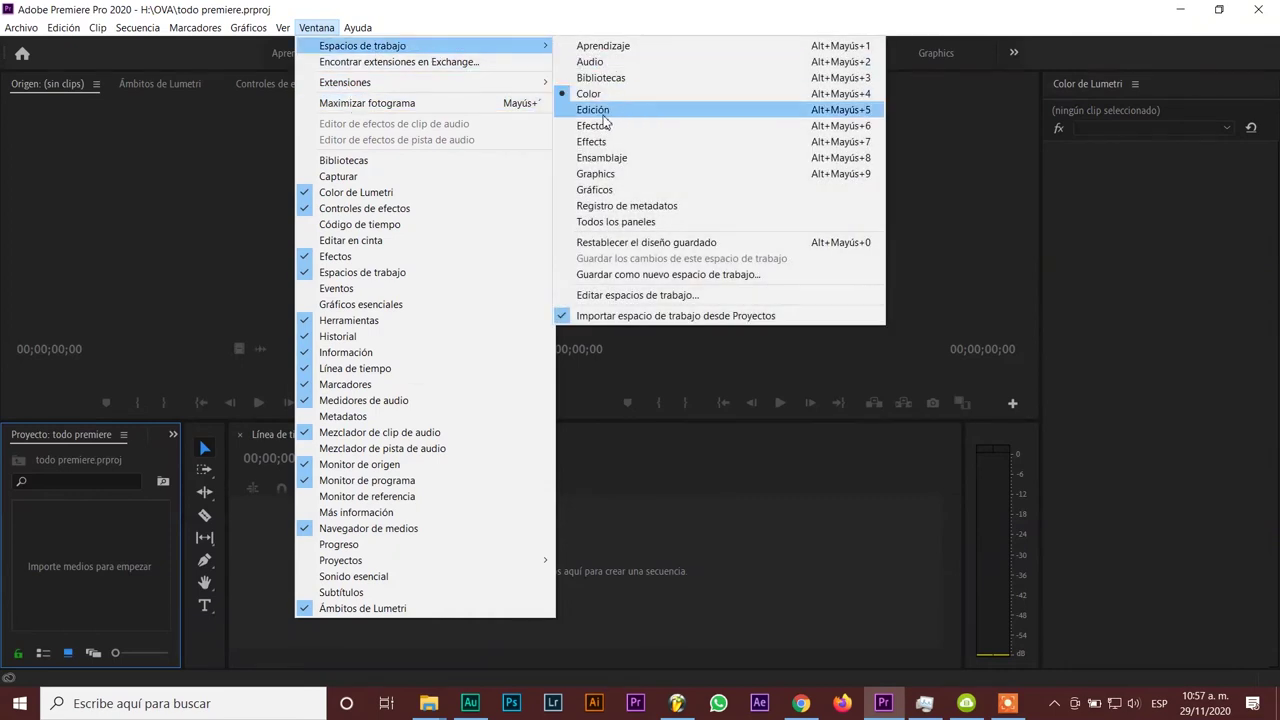
pyautogui.click(604, 116)
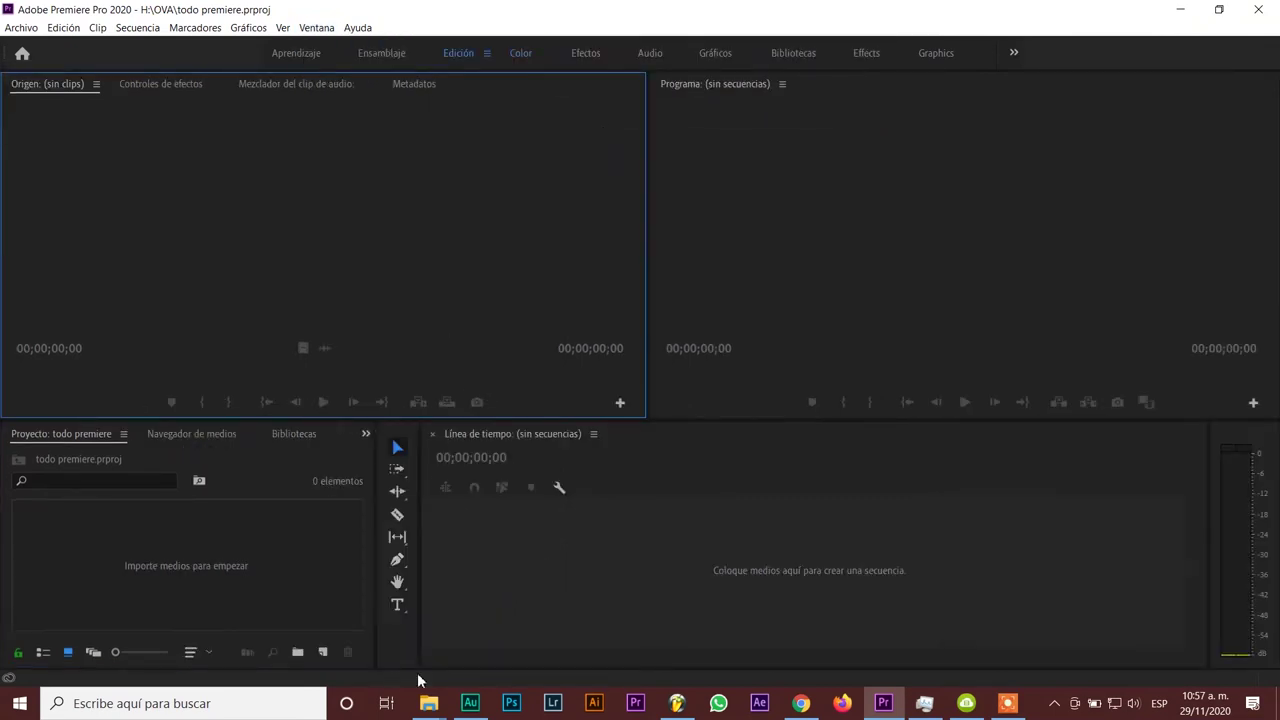
pyautogui.click(428, 703)
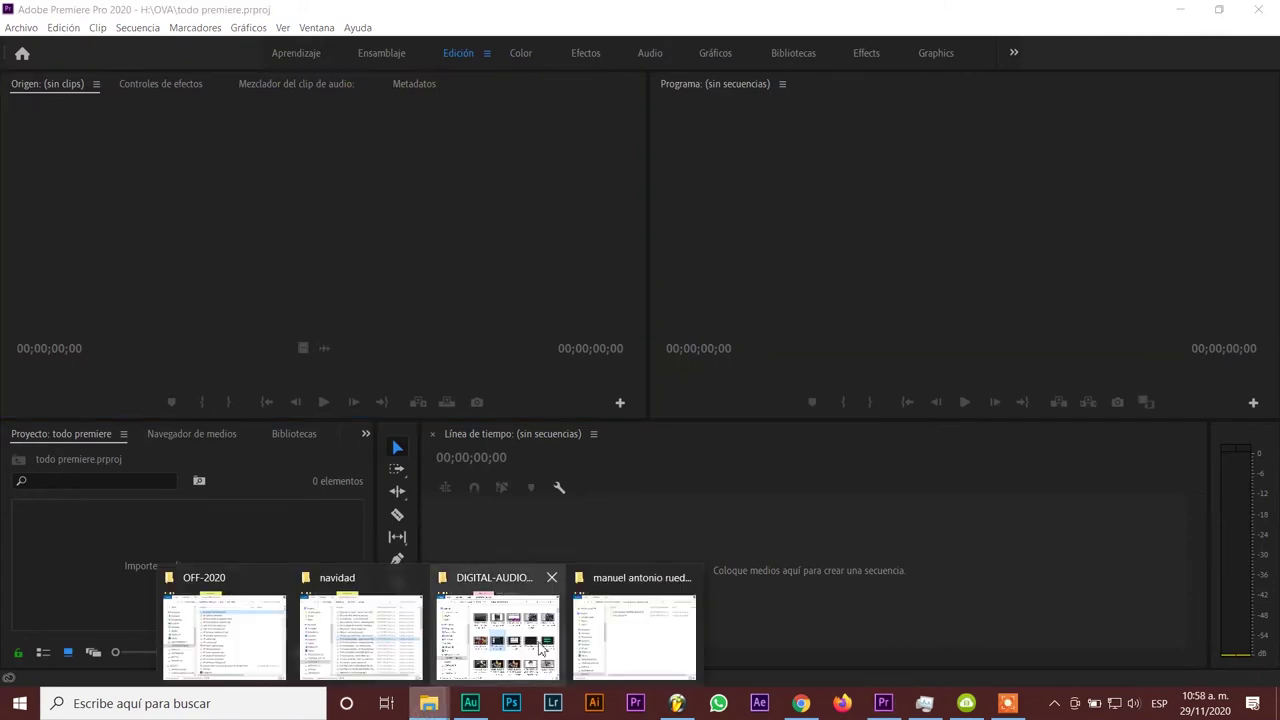
# - Drag 005-producción-cuña.mp4 from the DIGITAL-AUDIO-MASTER-2 folder into Premiere's timeline
pyautogui.click(540, 648)
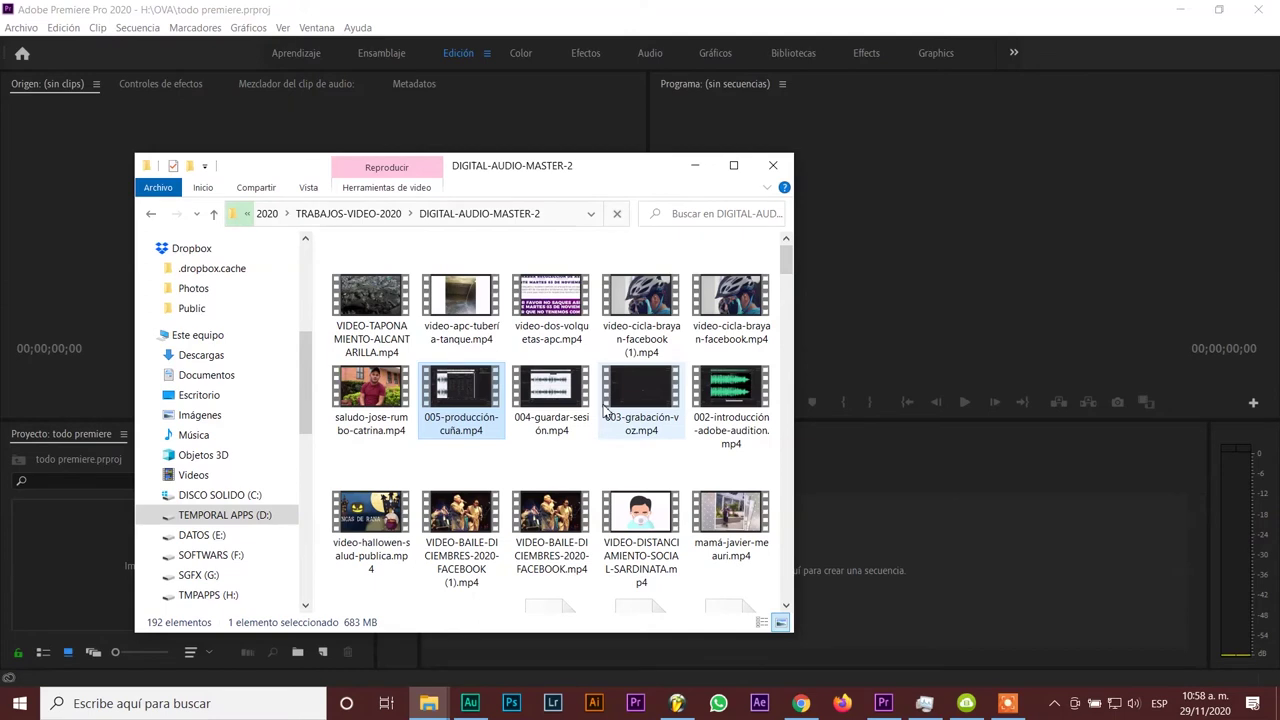
pyautogui.moveTo(440, 400)
pyautogui.mouseDown()
pyautogui.moveTo(924, 578)
pyautogui.moveTo(869, 586)
pyautogui.moveTo(887, 582)
pyautogui.mouseUp()
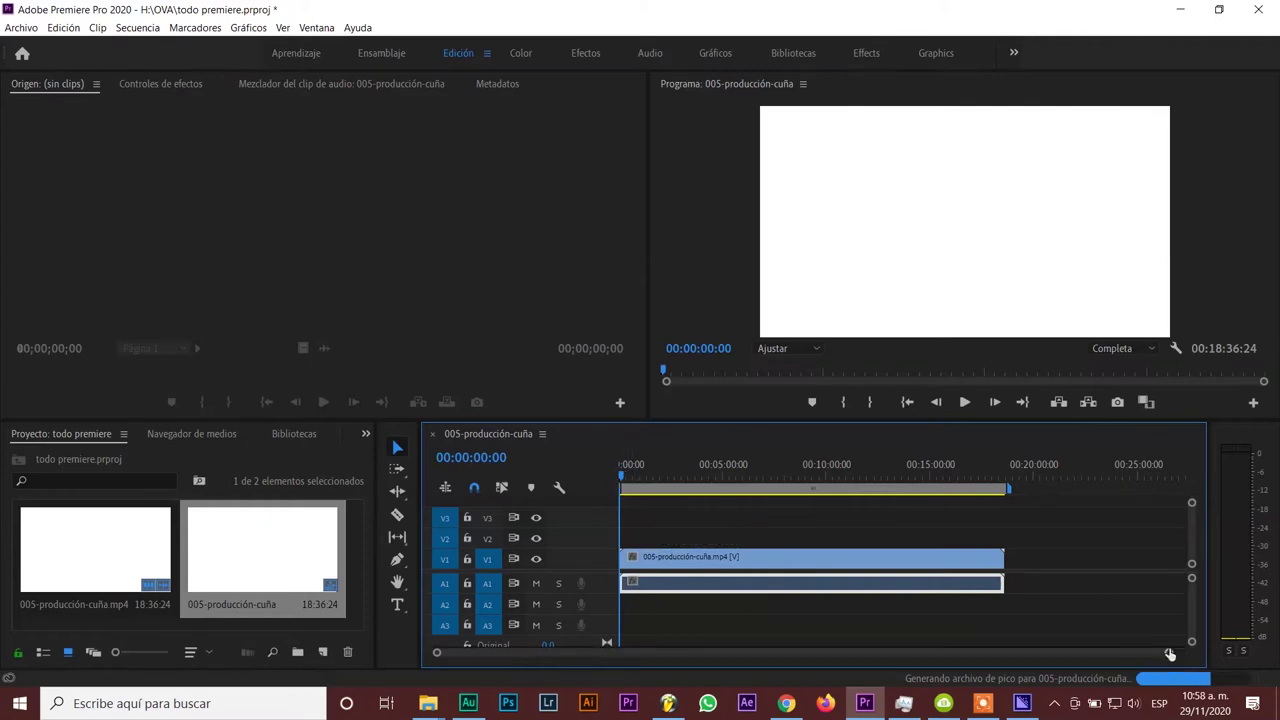
# - Scrub the clip and park the playhead at 00:00:02:12, where the Uniremington logo completes
pyautogui.moveTo(1170, 654); pyautogui.dragTo(738, 652)
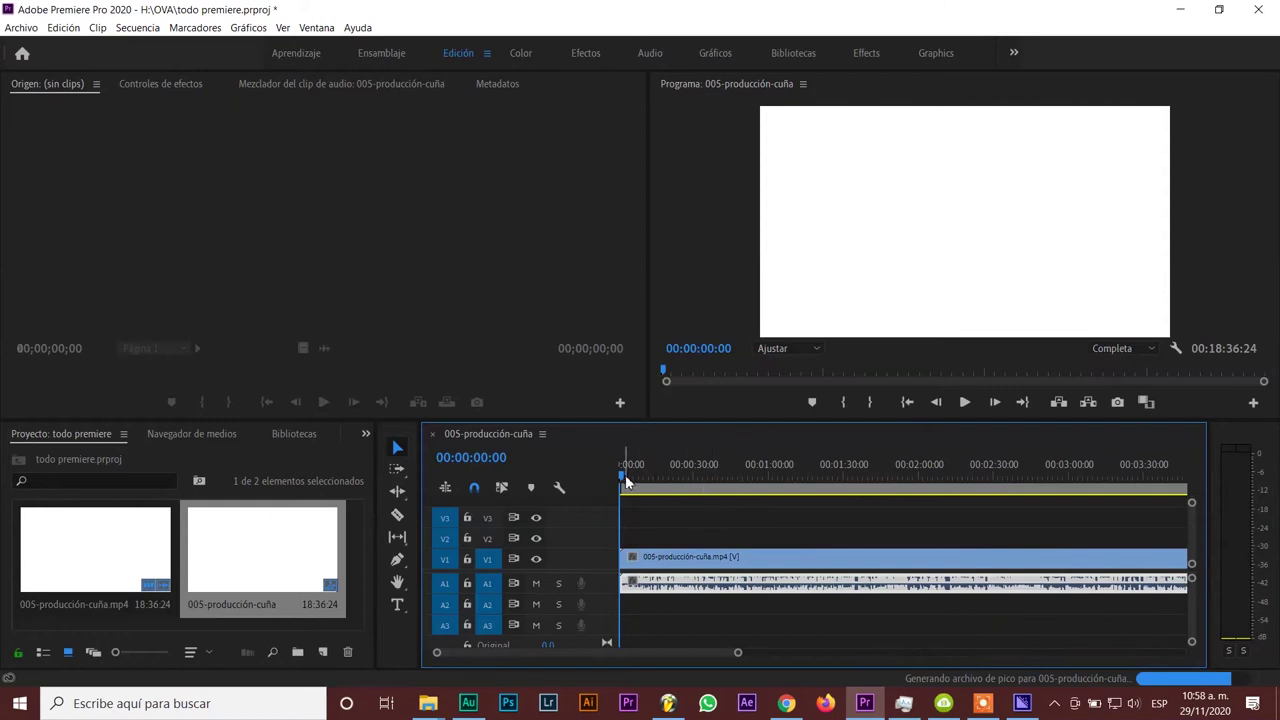
pyautogui.moveTo(623, 483)
pyautogui.mouseDown()
pyautogui.moveTo(636, 483)
pyautogui.moveTo(623, 486)
pyautogui.mouseUp()
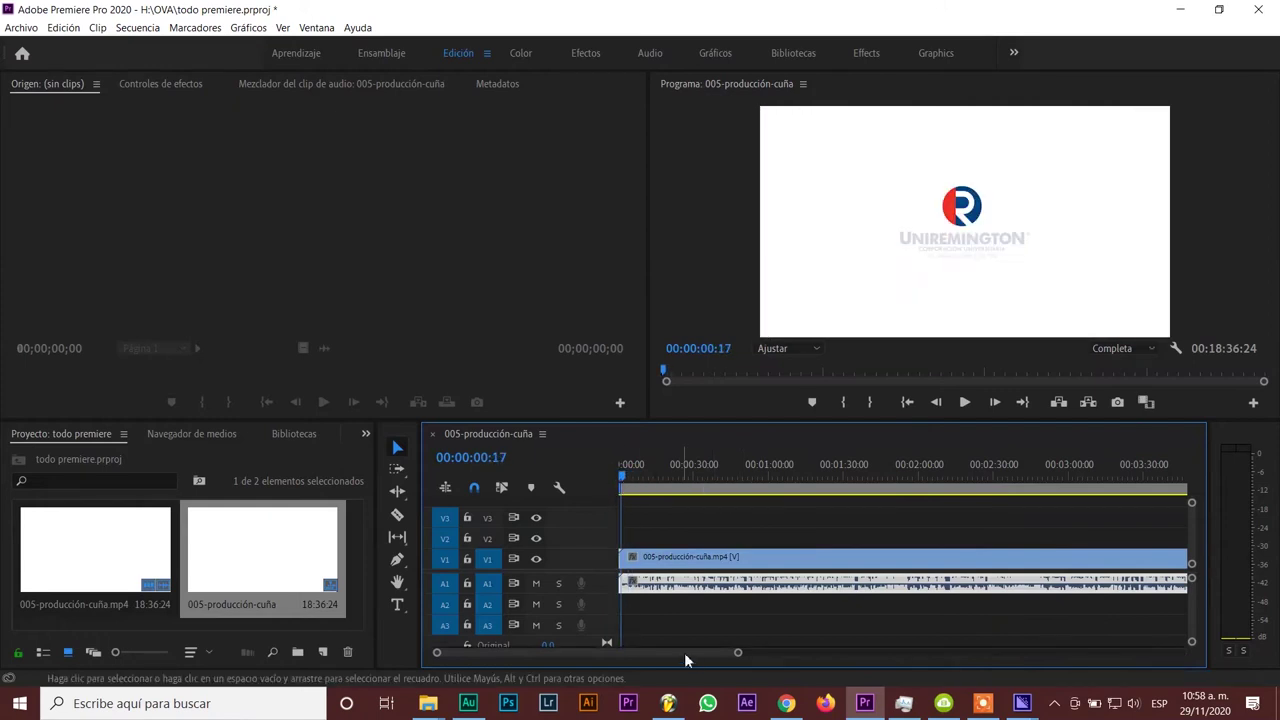
pyautogui.moveTo(737, 654); pyautogui.dragTo(590, 654)
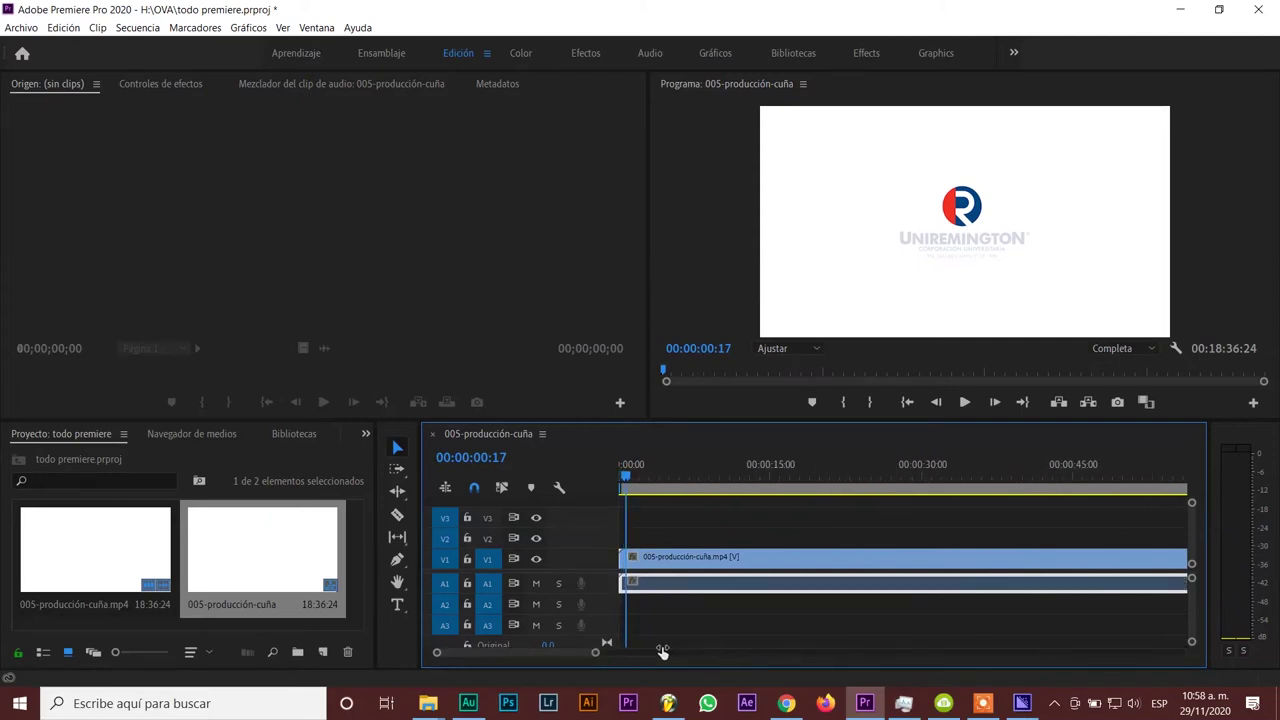
pyautogui.moveTo(626, 481); pyautogui.dragTo(626, 477)
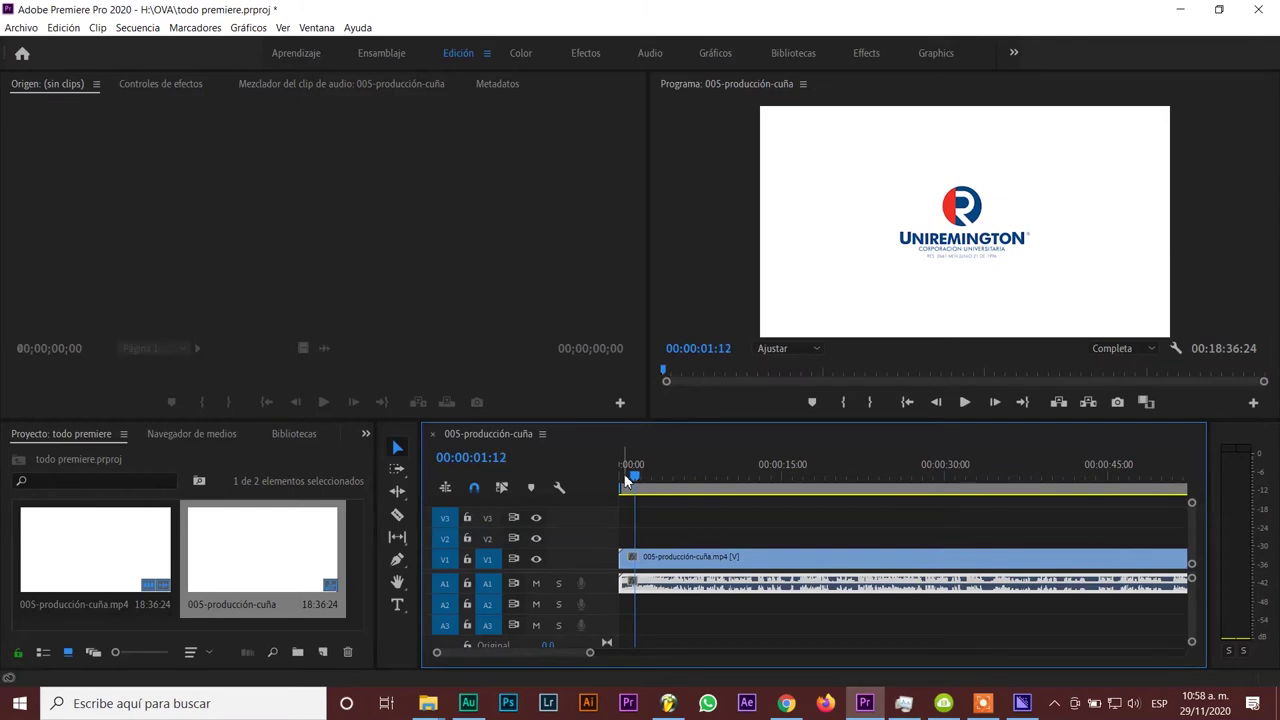
pyautogui.press('Right')
pyautogui.press('Right')
pyautogui.press('Right')
pyautogui.press('Right')
pyautogui.press('Right')
pyautogui.press('Right')
pyautogui.press('Right')
pyautogui.press('Right')
pyautogui.press('Right')
pyautogui.press('Right')
pyautogui.press('Right')
pyautogui.press('Right')
pyautogui.press('Right')
pyautogui.press('Right')
pyautogui.press('Right')
pyautogui.press('Right')
pyautogui.press('Right')
pyautogui.press('Right')
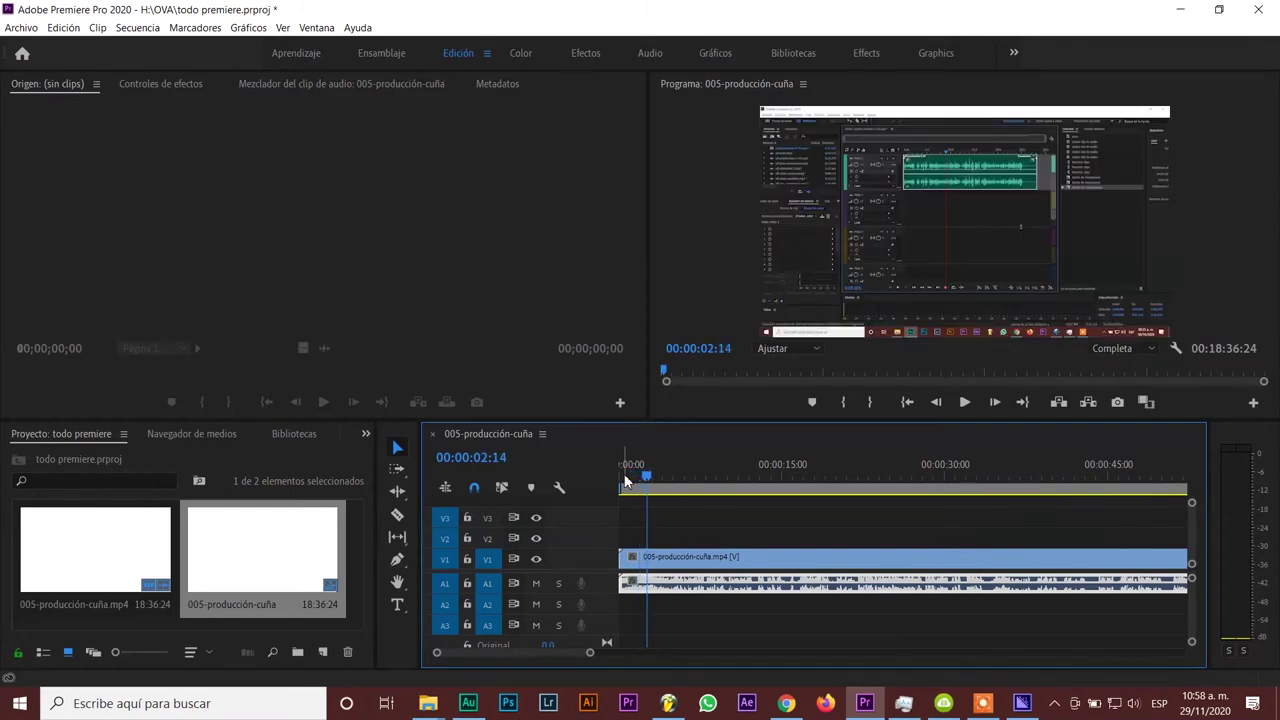
pyautogui.press('Left')
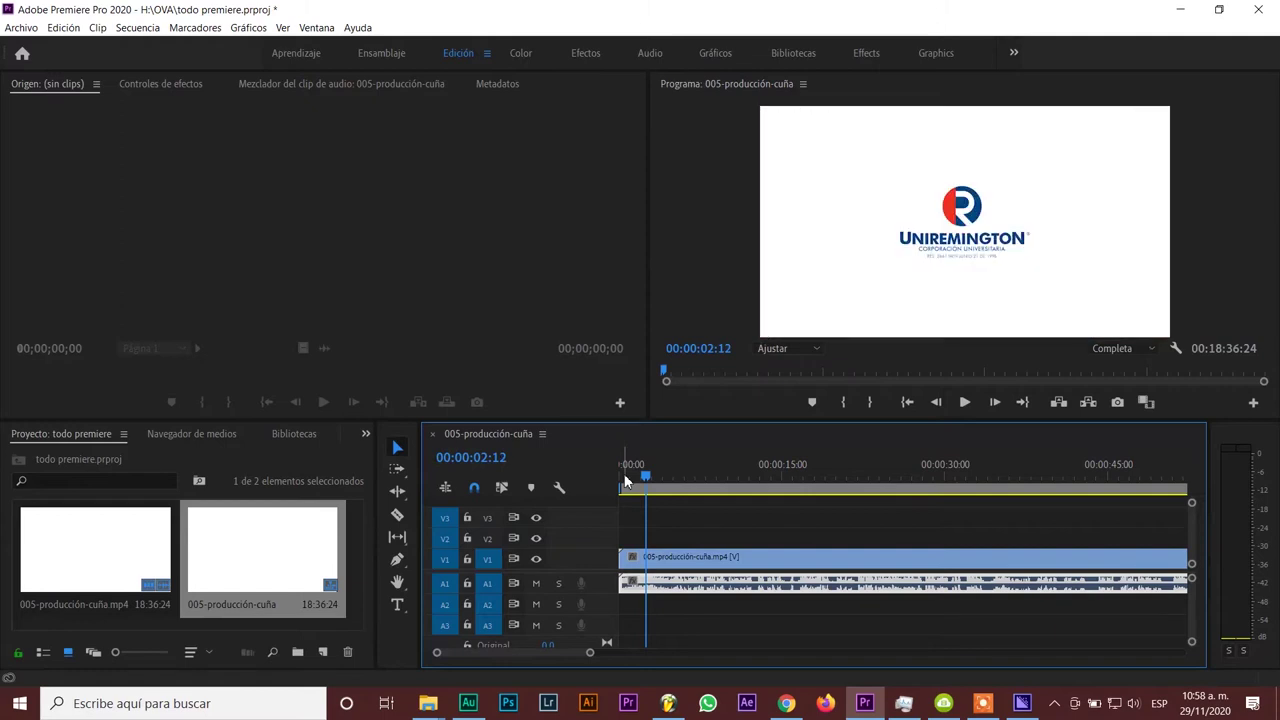
pyautogui.press('c')
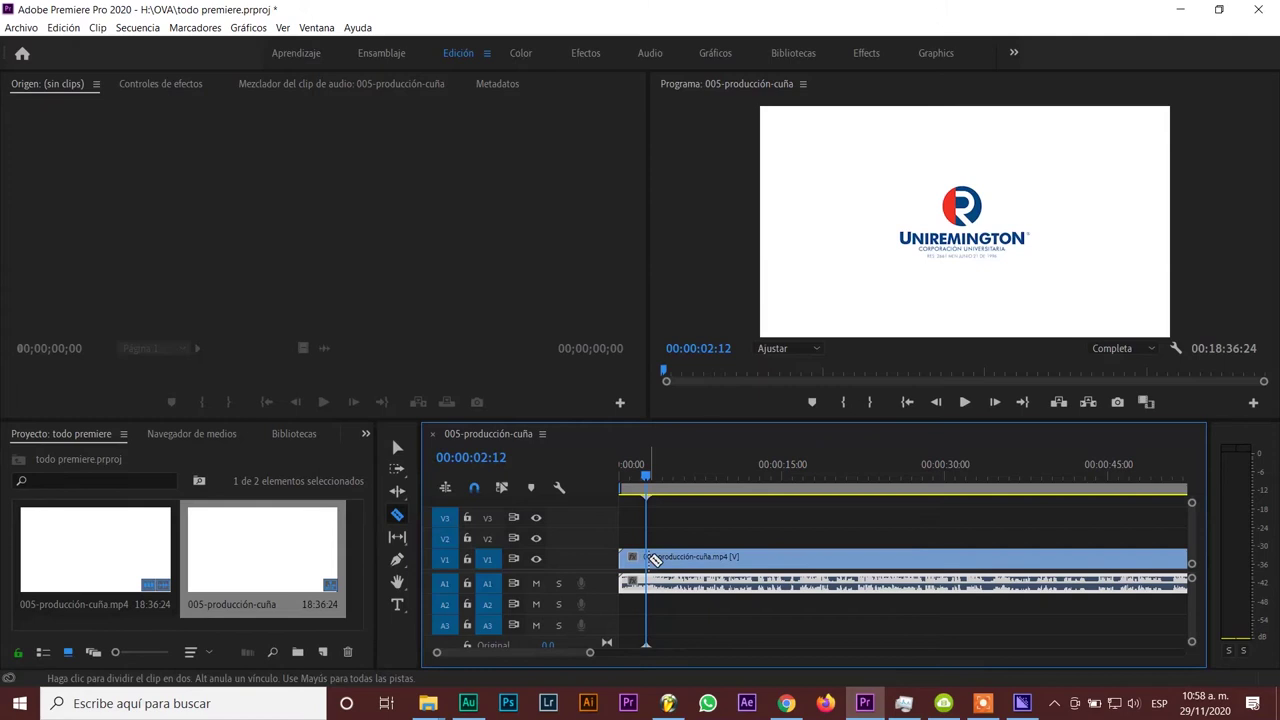
# - Split the clip at 00:00:02:12 and delete the video and audio after the cut
pyautogui.click(651, 557)
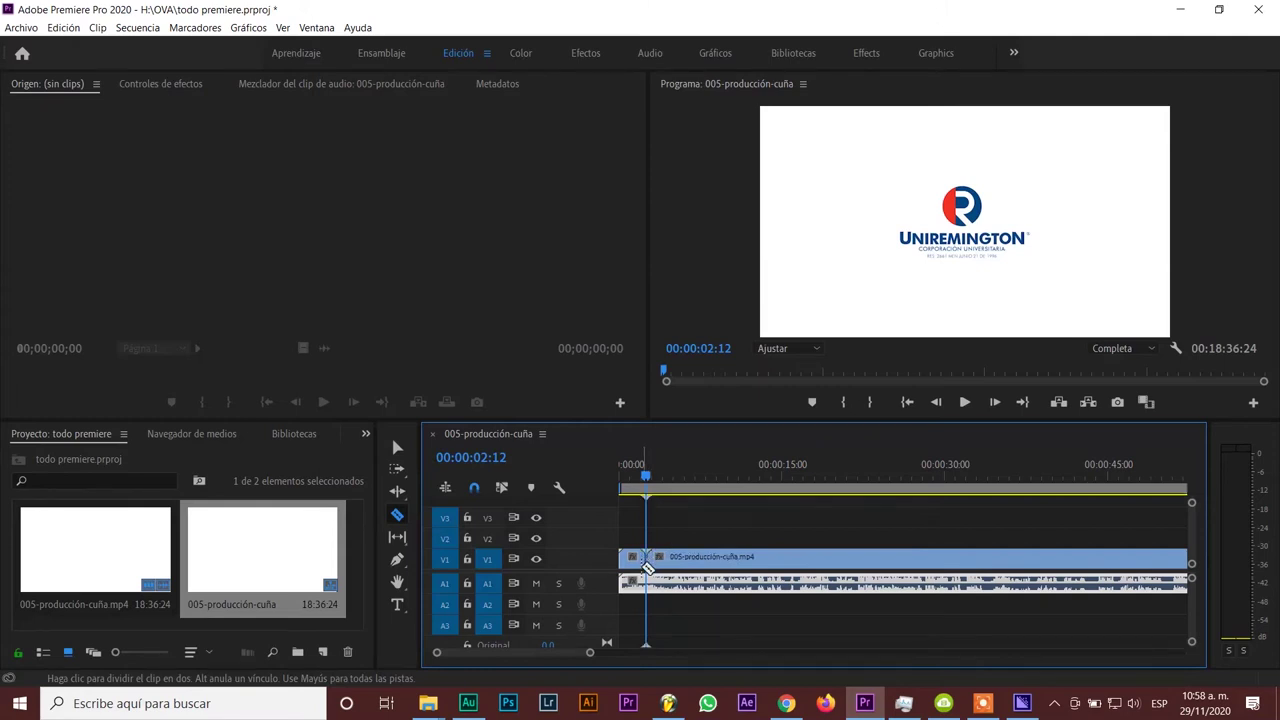
pyautogui.press('t')
pyautogui.click(697, 560)
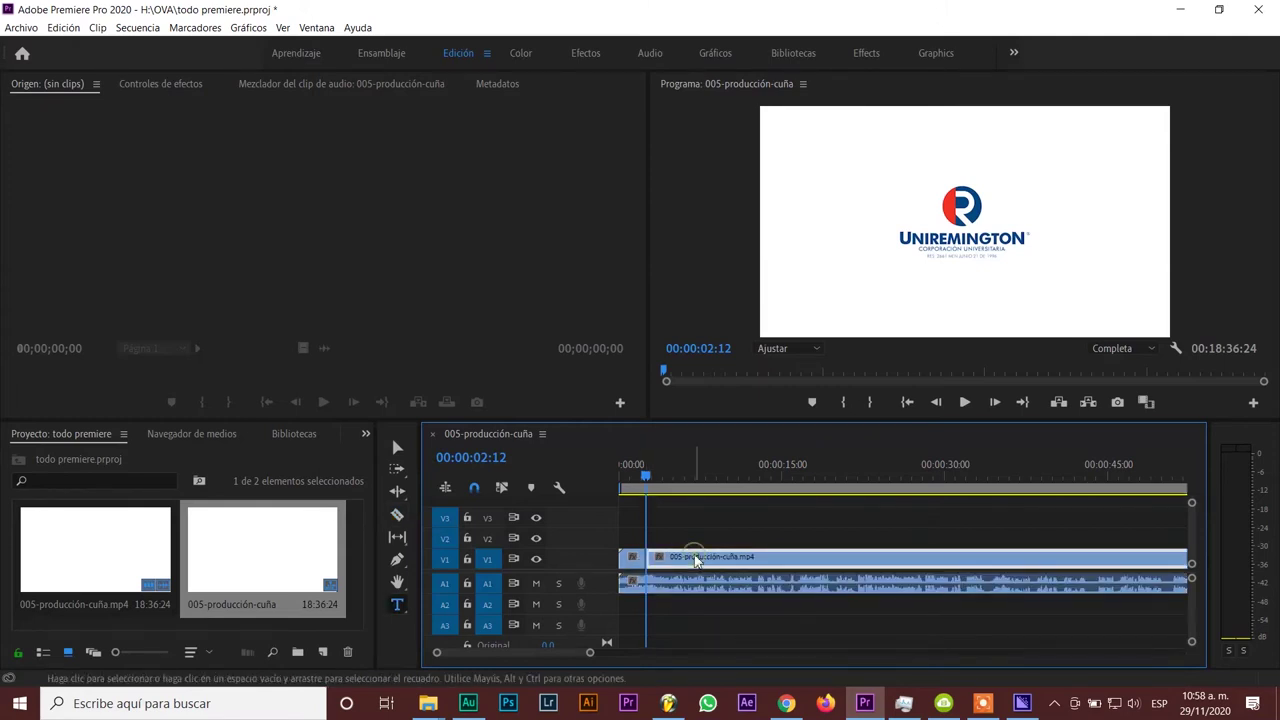
pyautogui.press('Delete')
pyautogui.click(700, 587)
pyautogui.press('Delete')
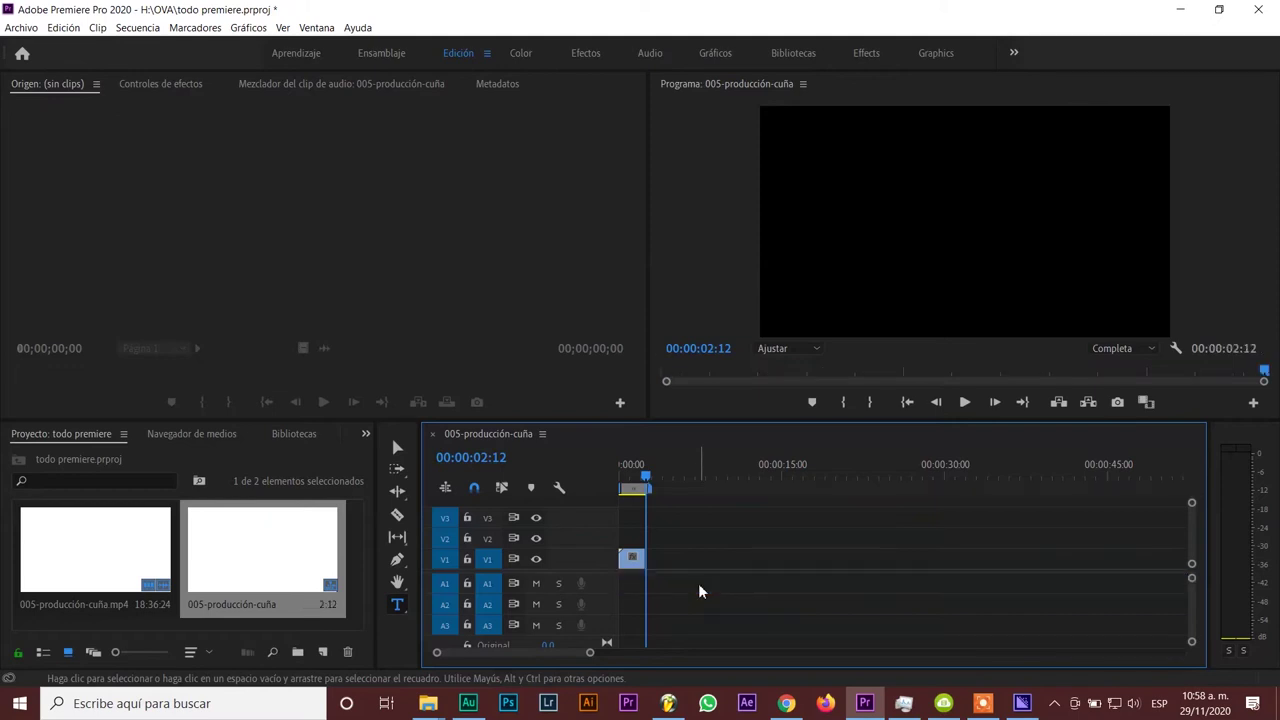
# - Preview the trimmed intro and open the Ajustes de secuencia dialog
pyautogui.press('space')
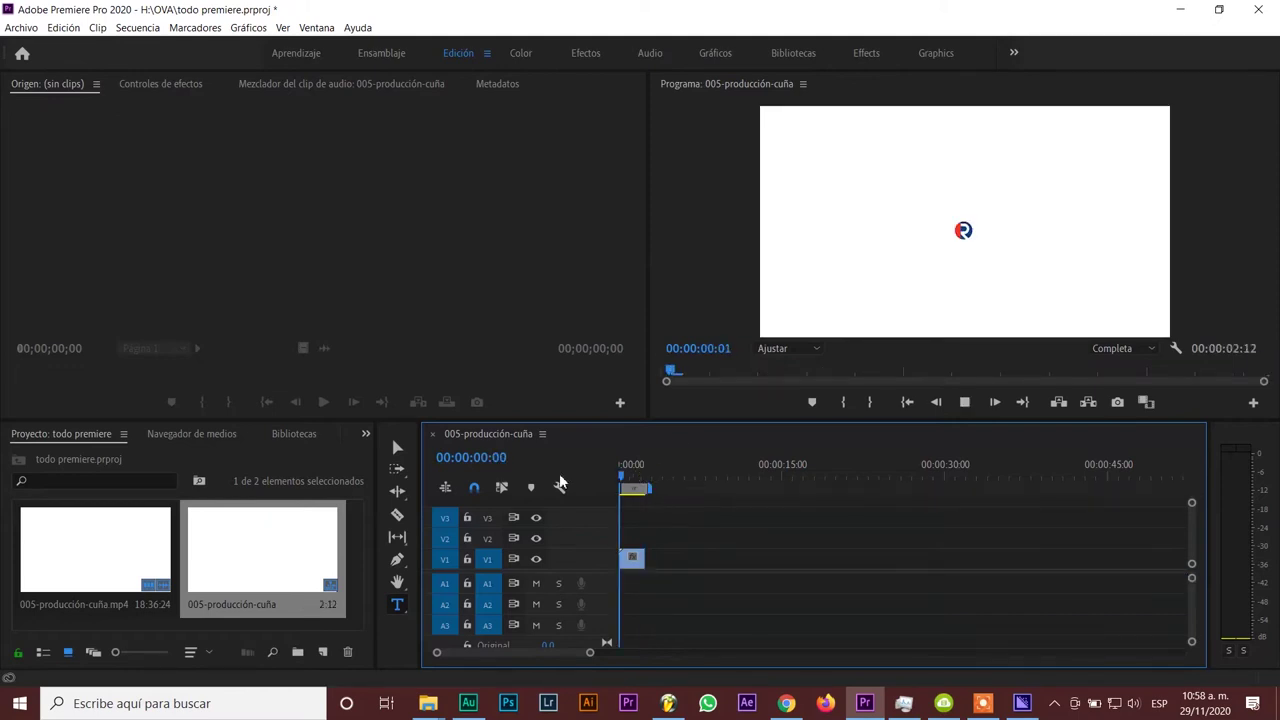
pyautogui.press('space')
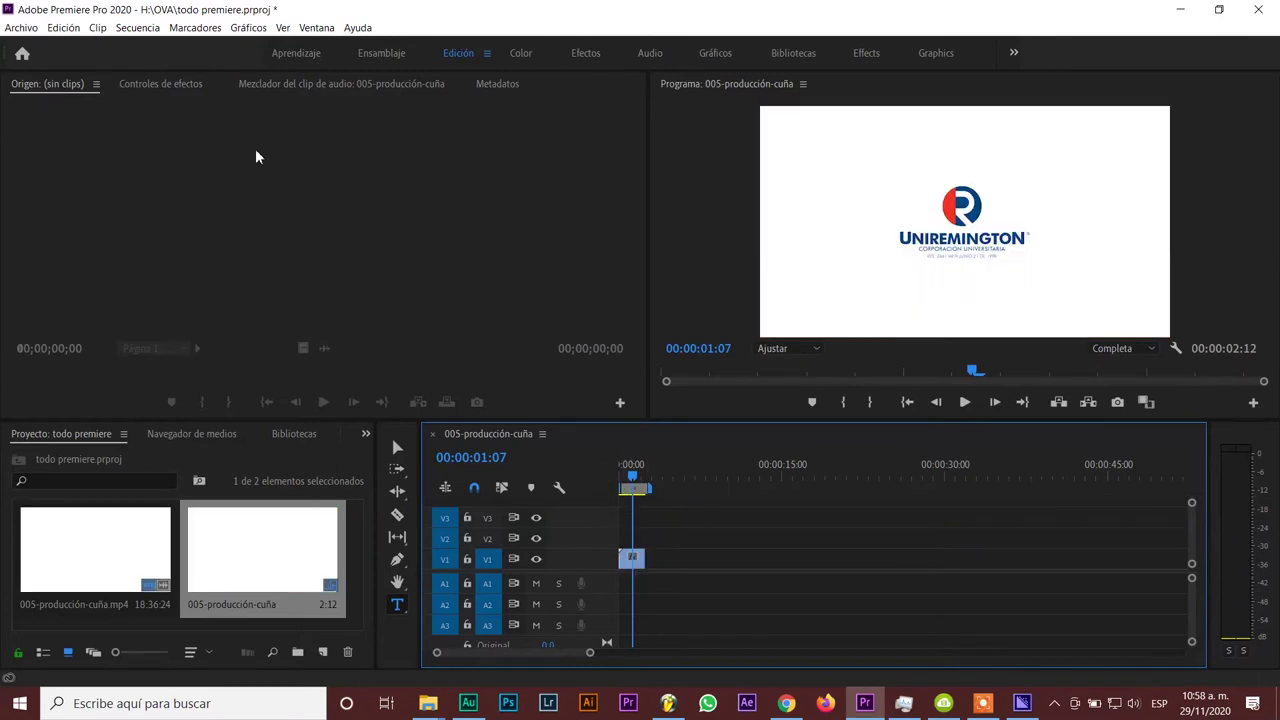
pyautogui.click(140, 28)
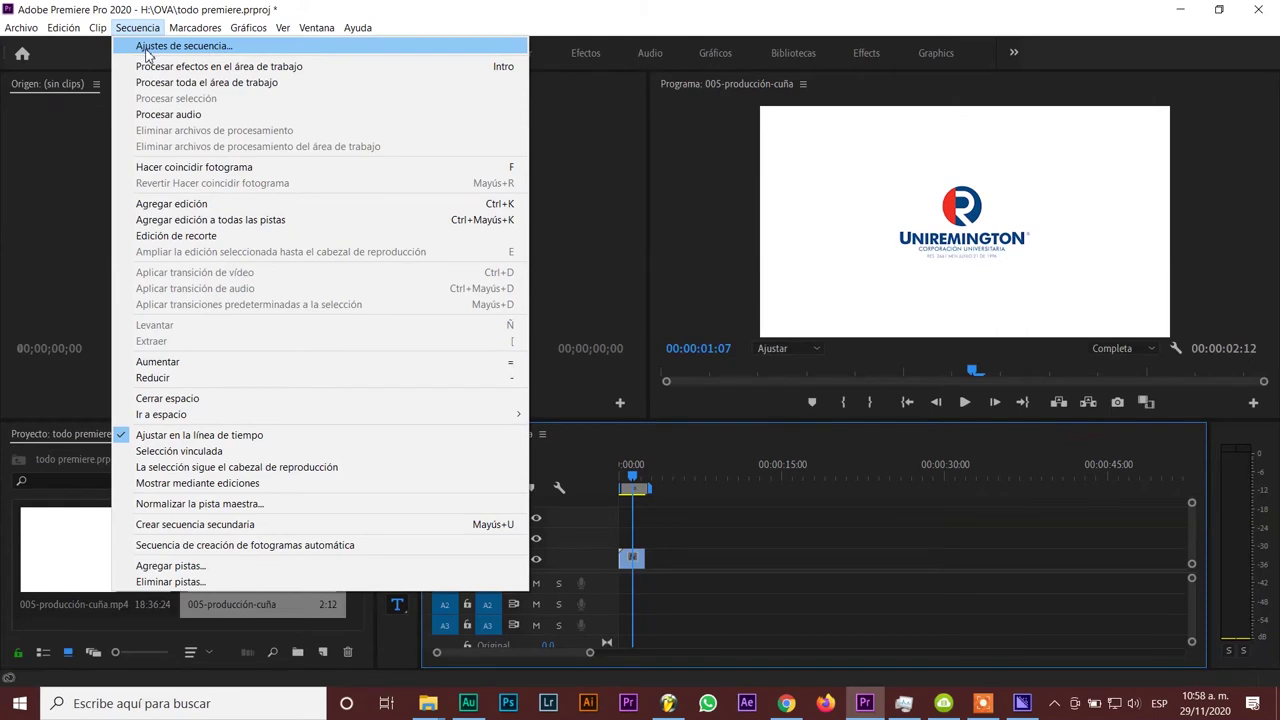
pyautogui.click(147, 50)
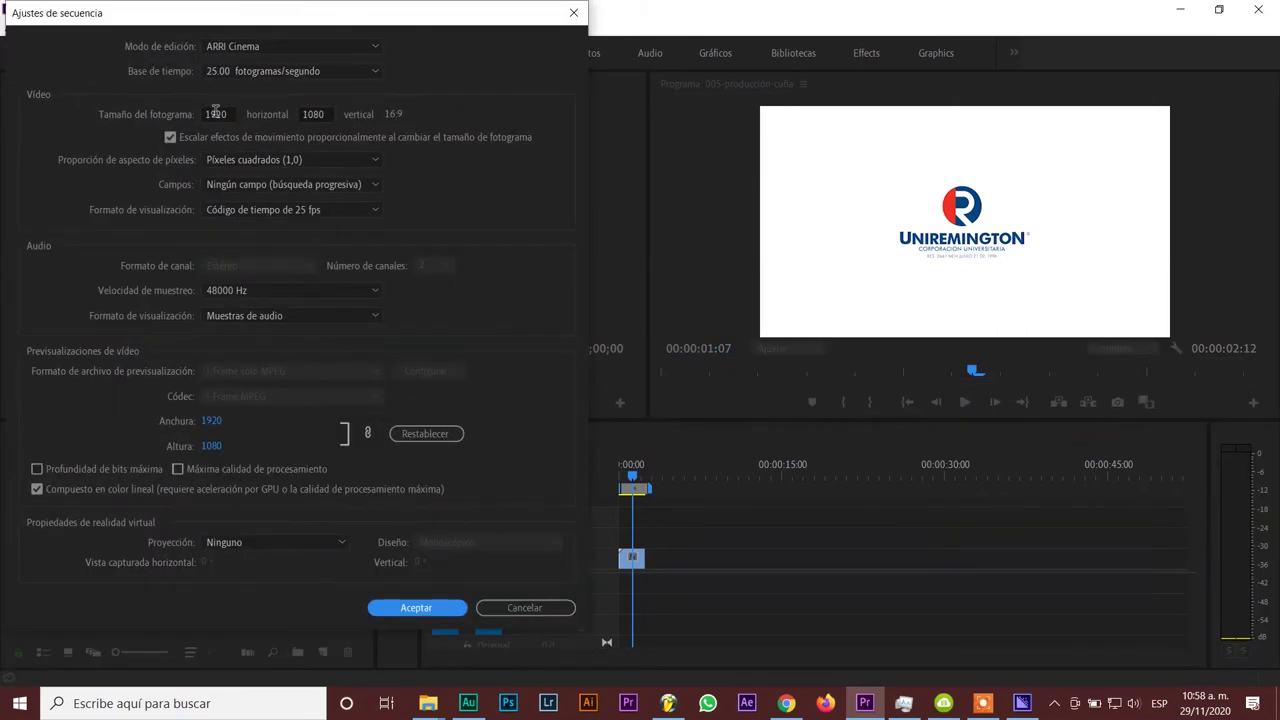
# - Leave the sequence at ARRI Cinema editing mode and 25.00 fps, and close the settings
pyautogui.click(352, 47)
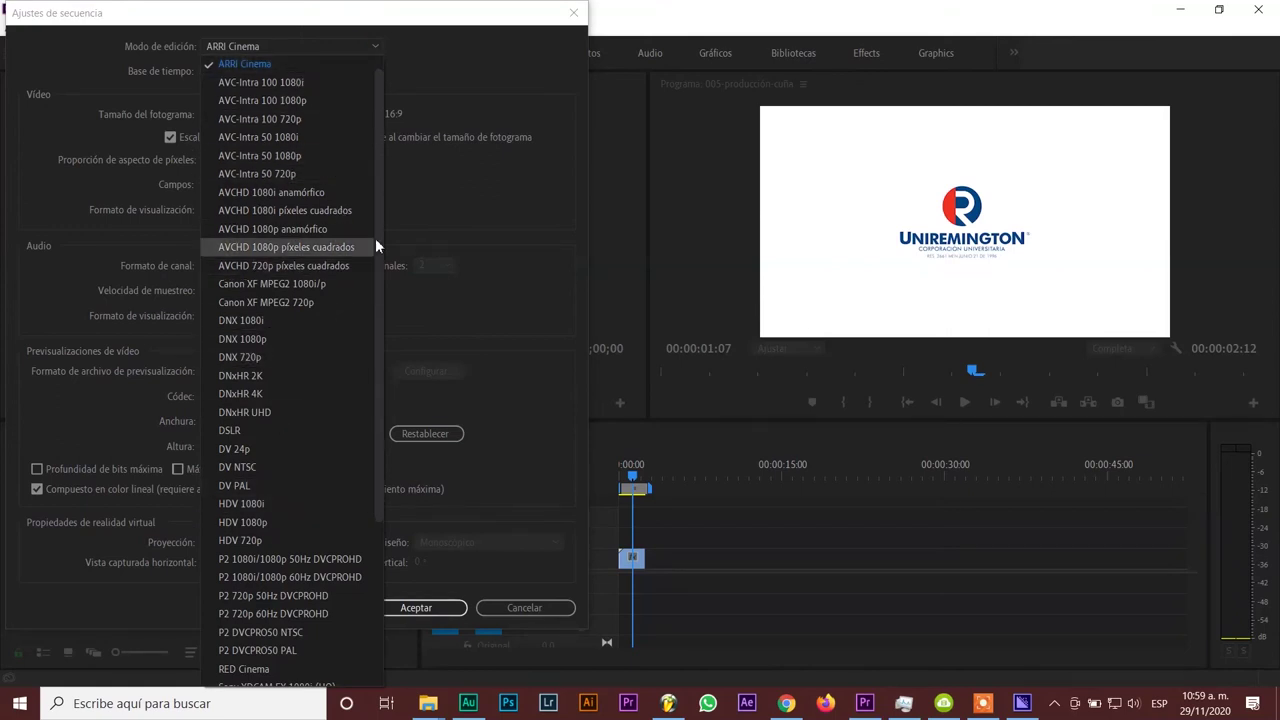
pyautogui.click(358, 66)
pyautogui.click(358, 68)
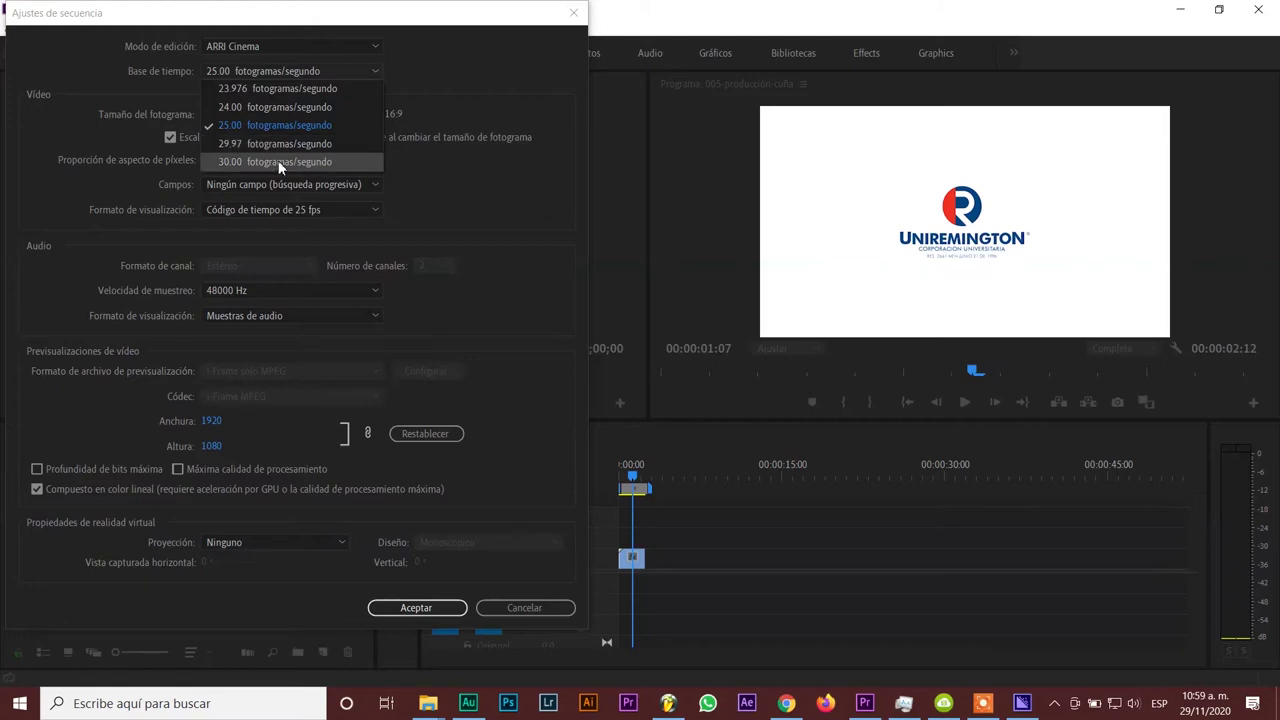
pyautogui.click(457, 84)
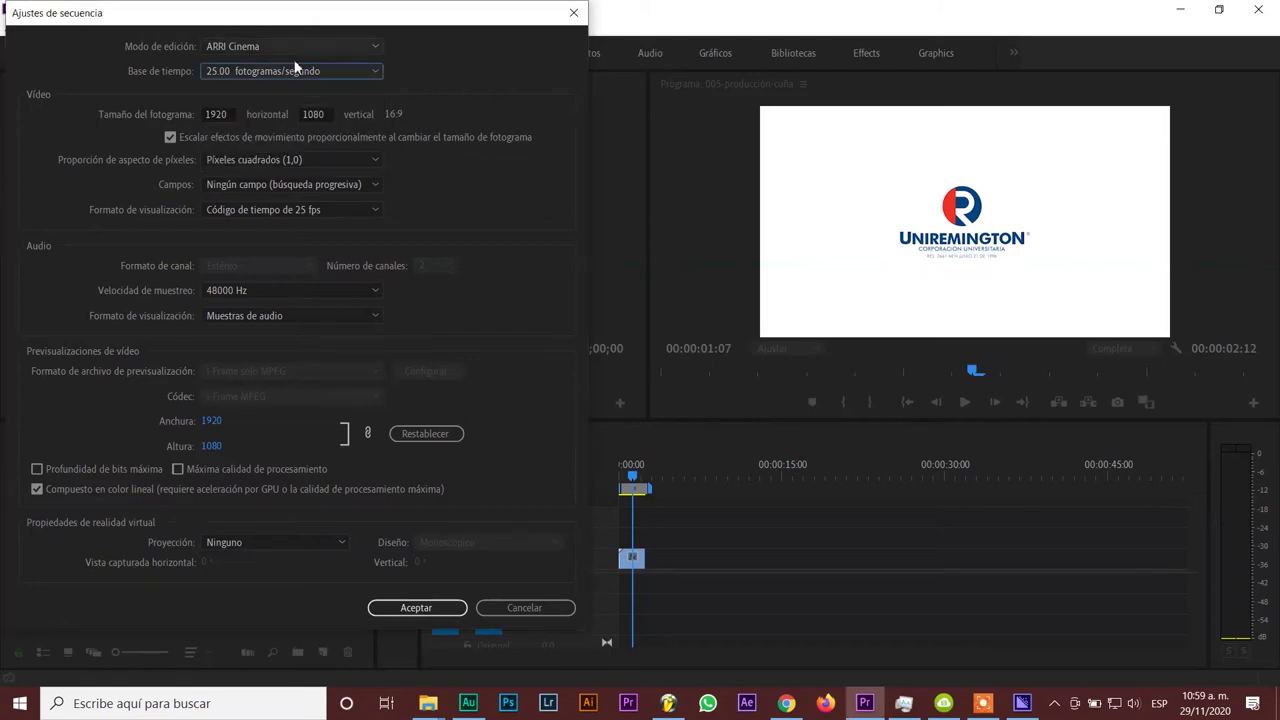
pyautogui.click(574, 13)
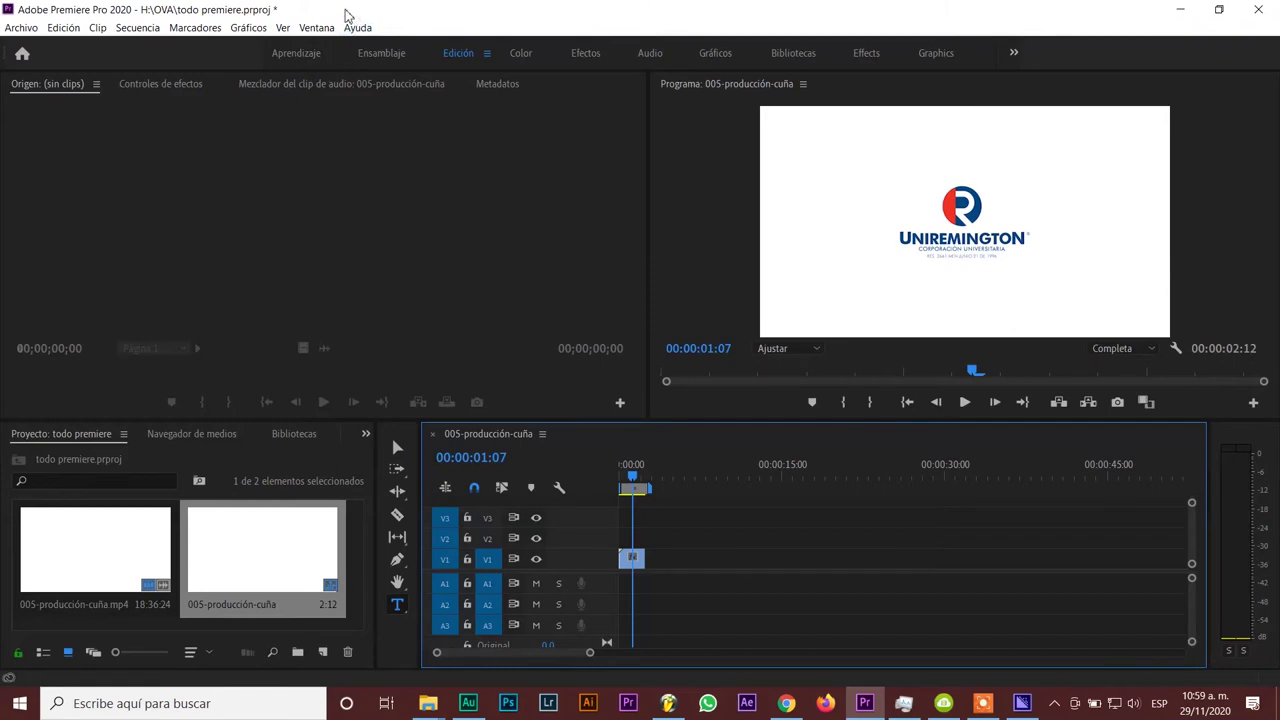
# - Switch to the Aprendizaje workspace, then to the Audio workspace
pyautogui.click(318, 32)
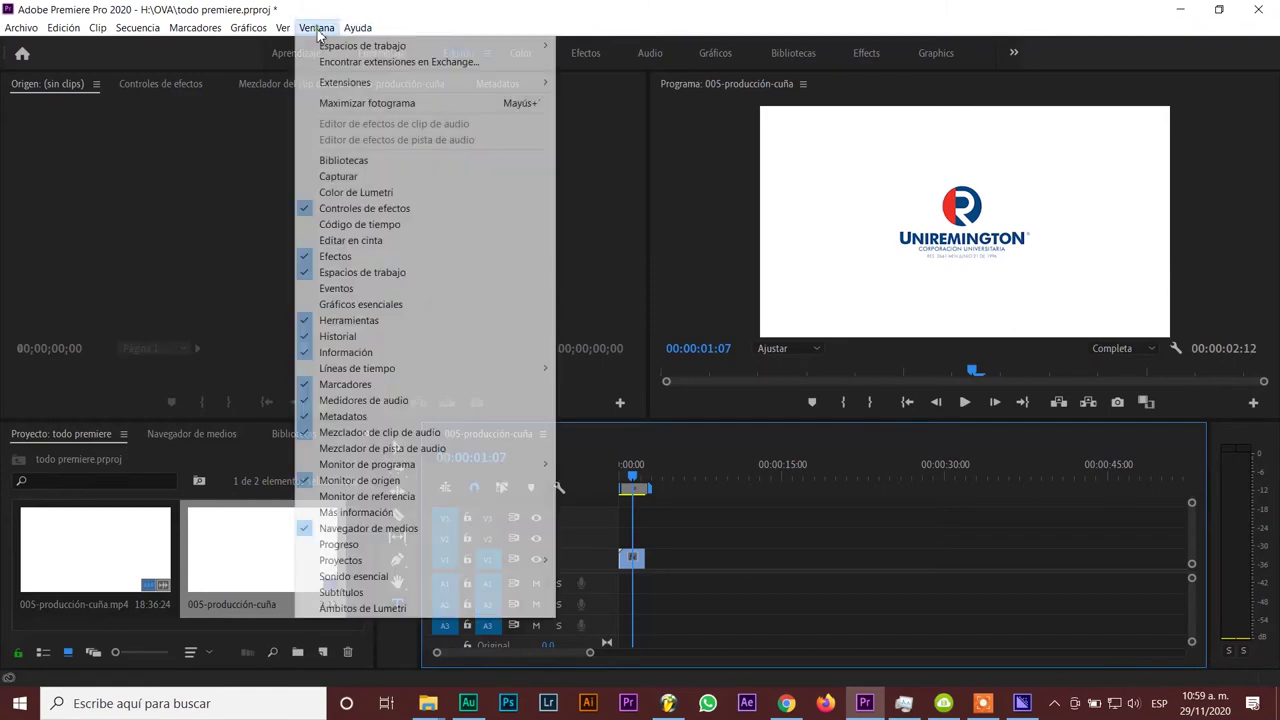
pyautogui.moveTo(349, 50)
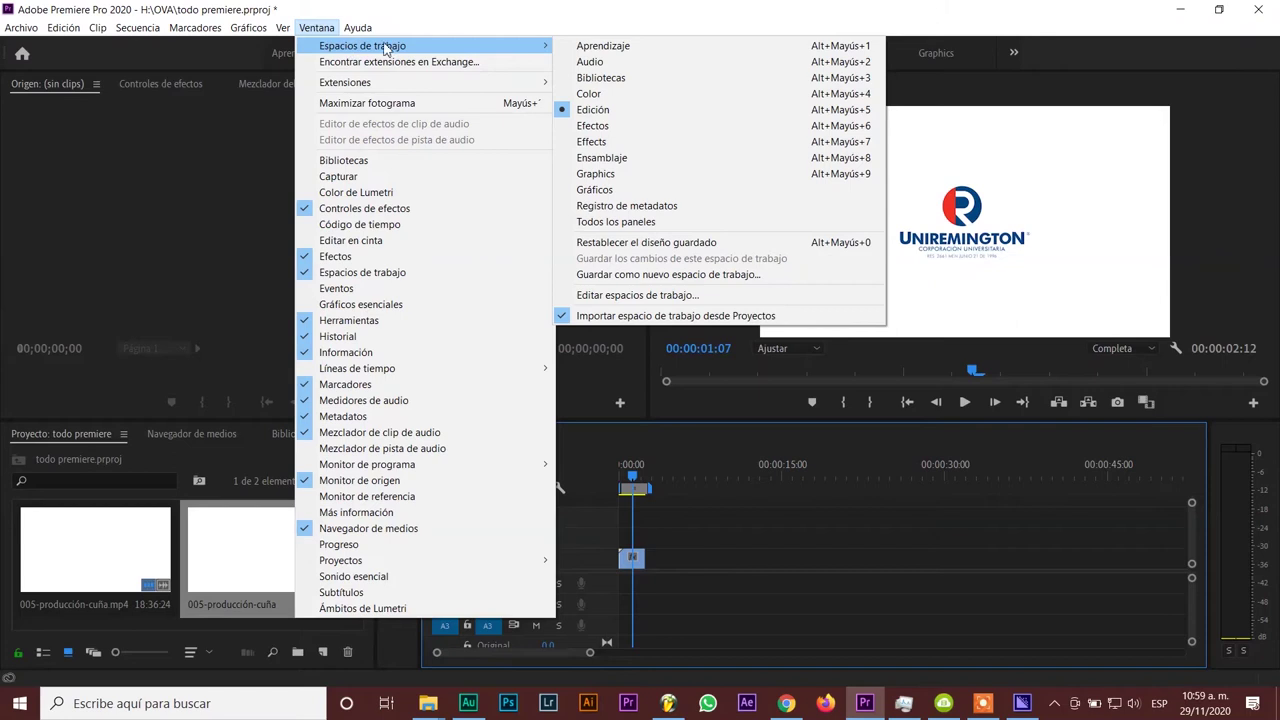
pyautogui.click(605, 46)
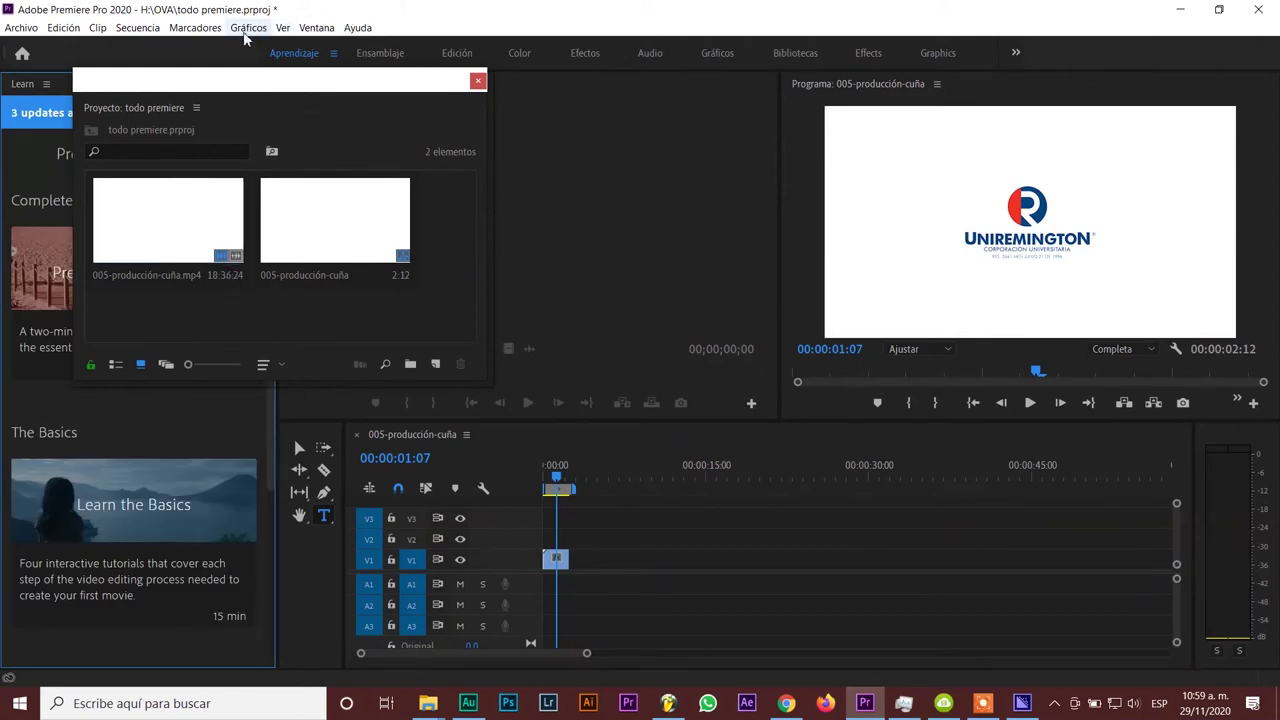
pyautogui.click(316, 27)
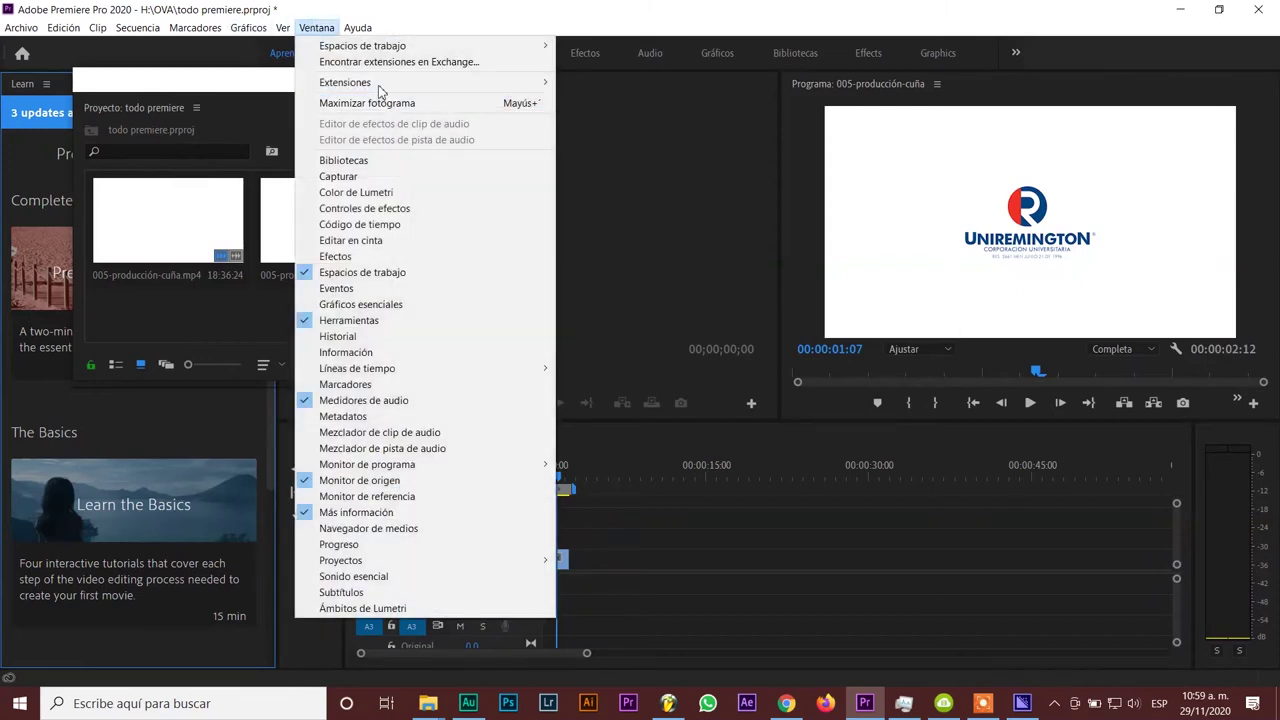
pyautogui.moveTo(390, 50)
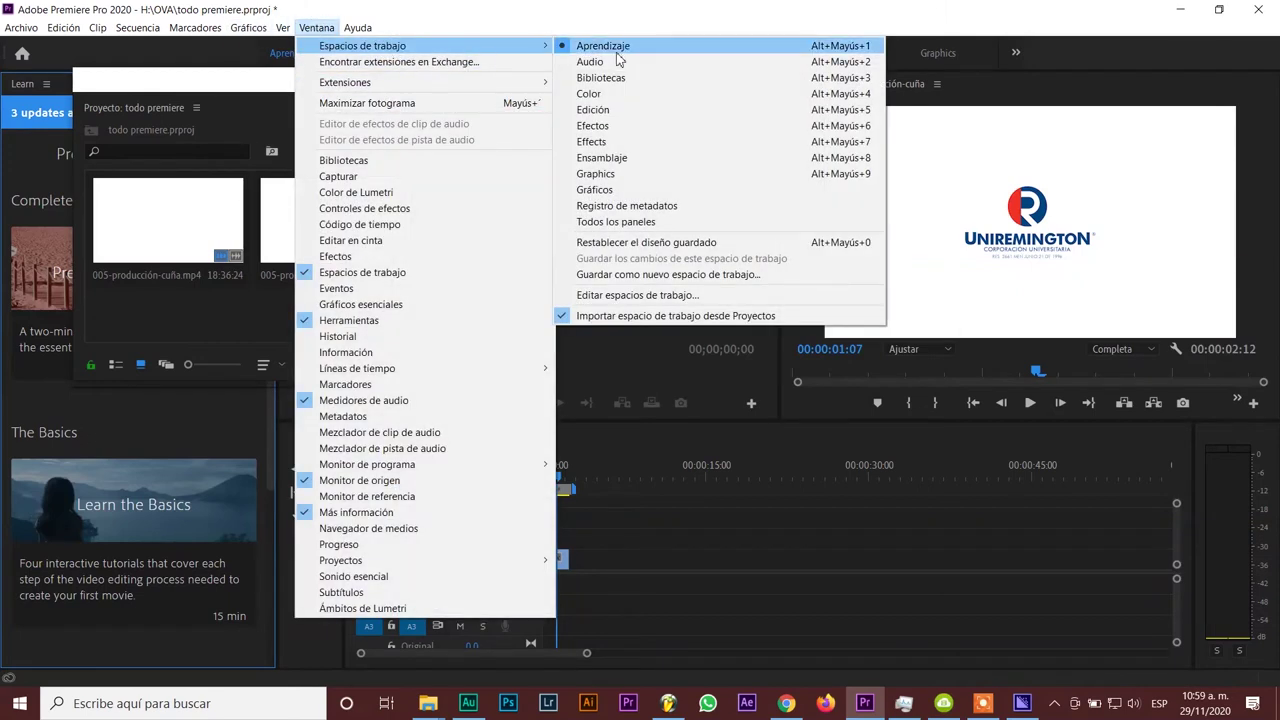
pyautogui.click(610, 62)
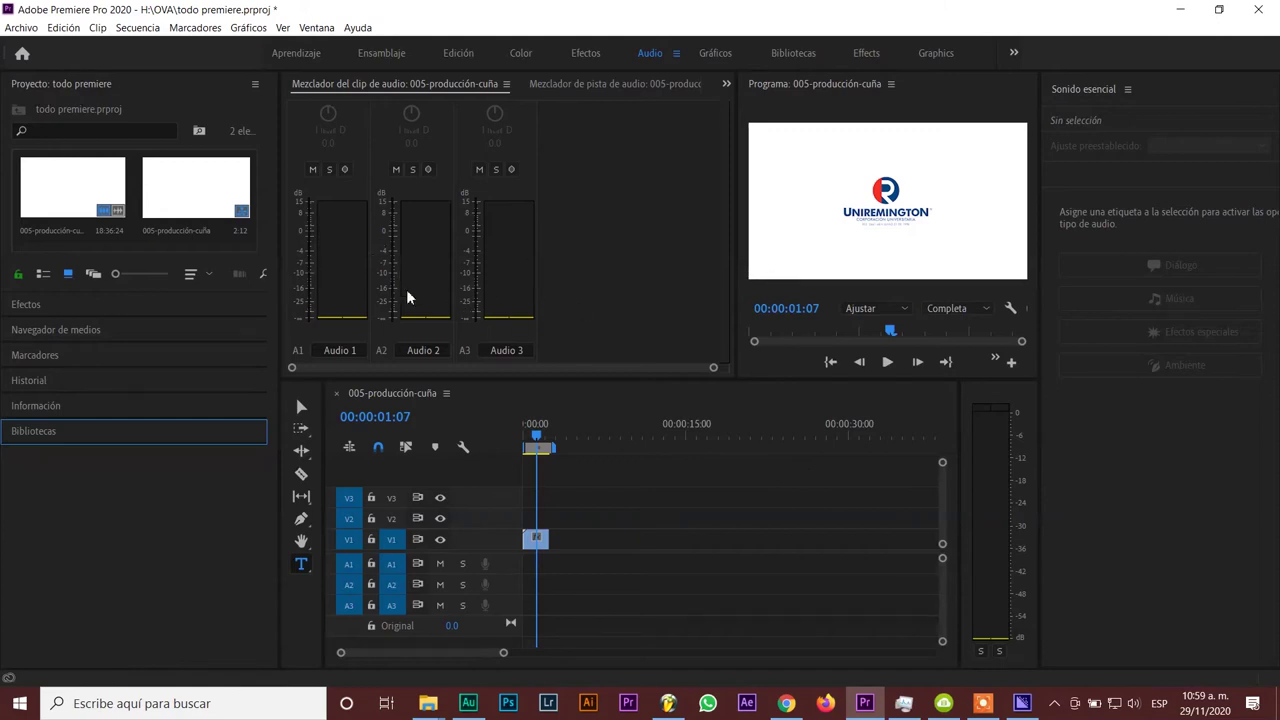
# - Browse to CORTINAS-2020 > DESCARGADAS NOVIEMBRE and drag Alive - AShamaluevMusic.mp3 onto track A1
pyautogui.click(441, 708)
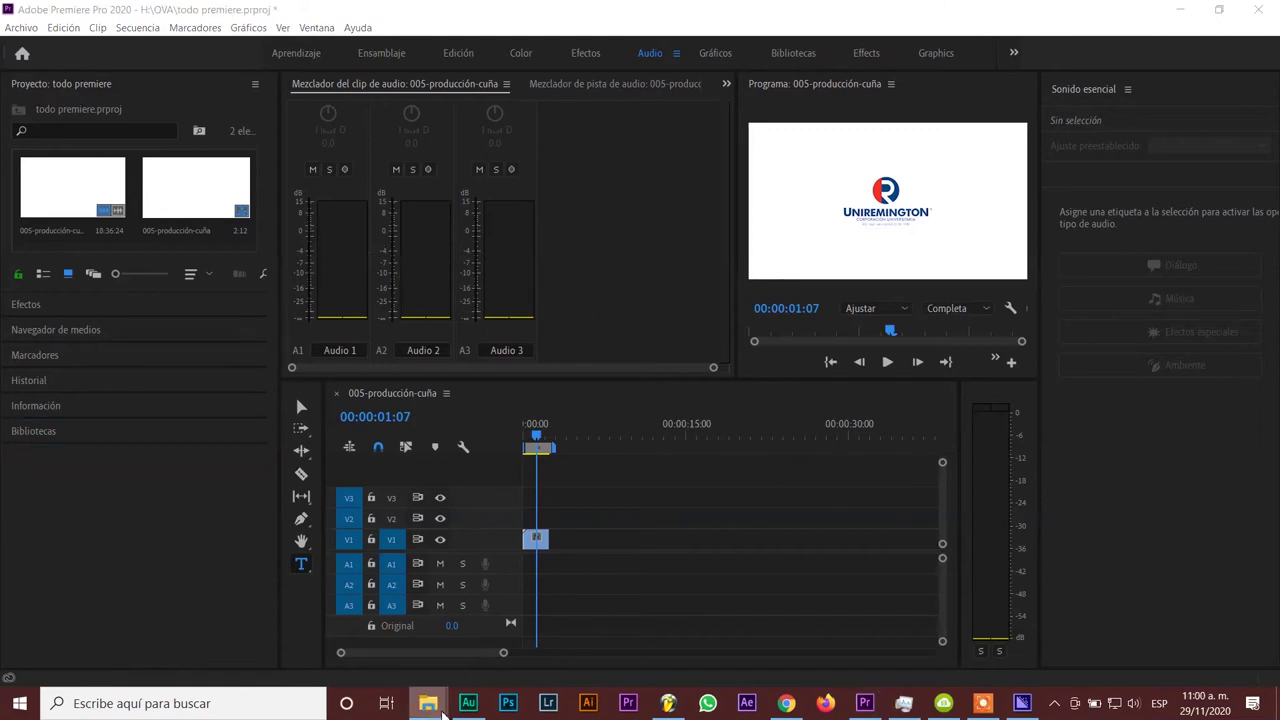
pyautogui.rightClick(441, 708)
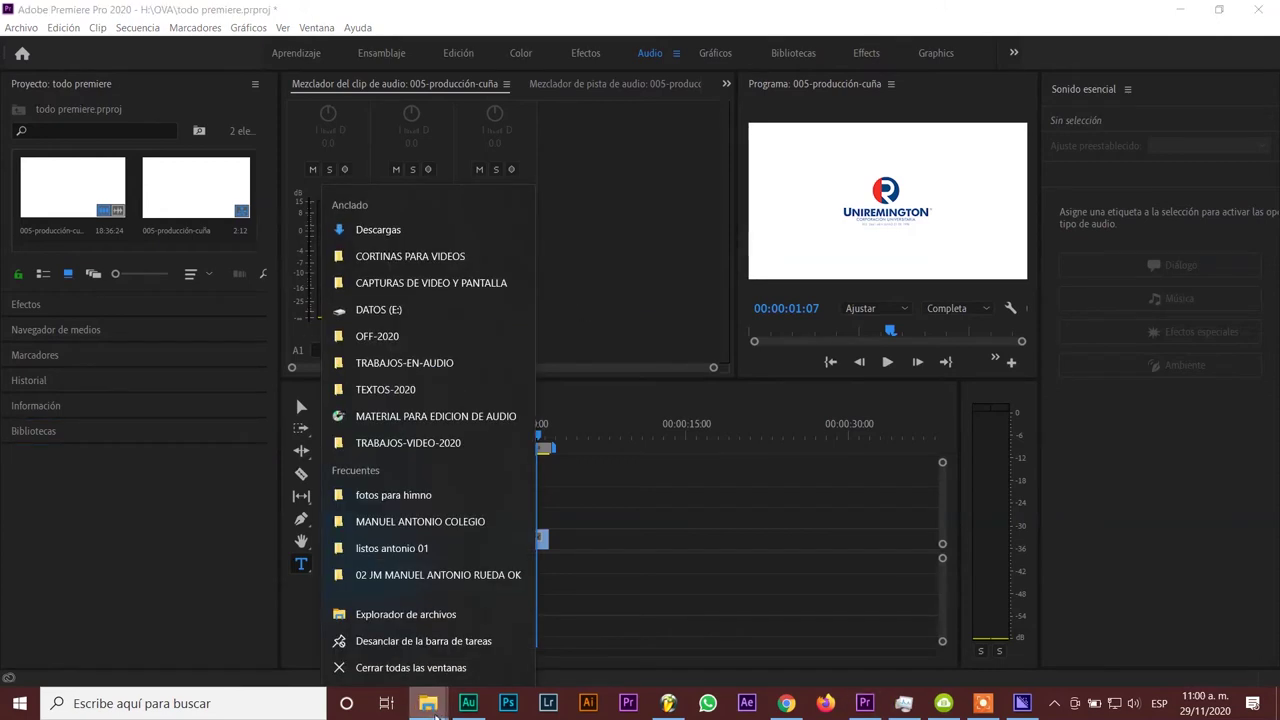
pyautogui.click(415, 258)
pyautogui.scroll(-7, 498, 238)
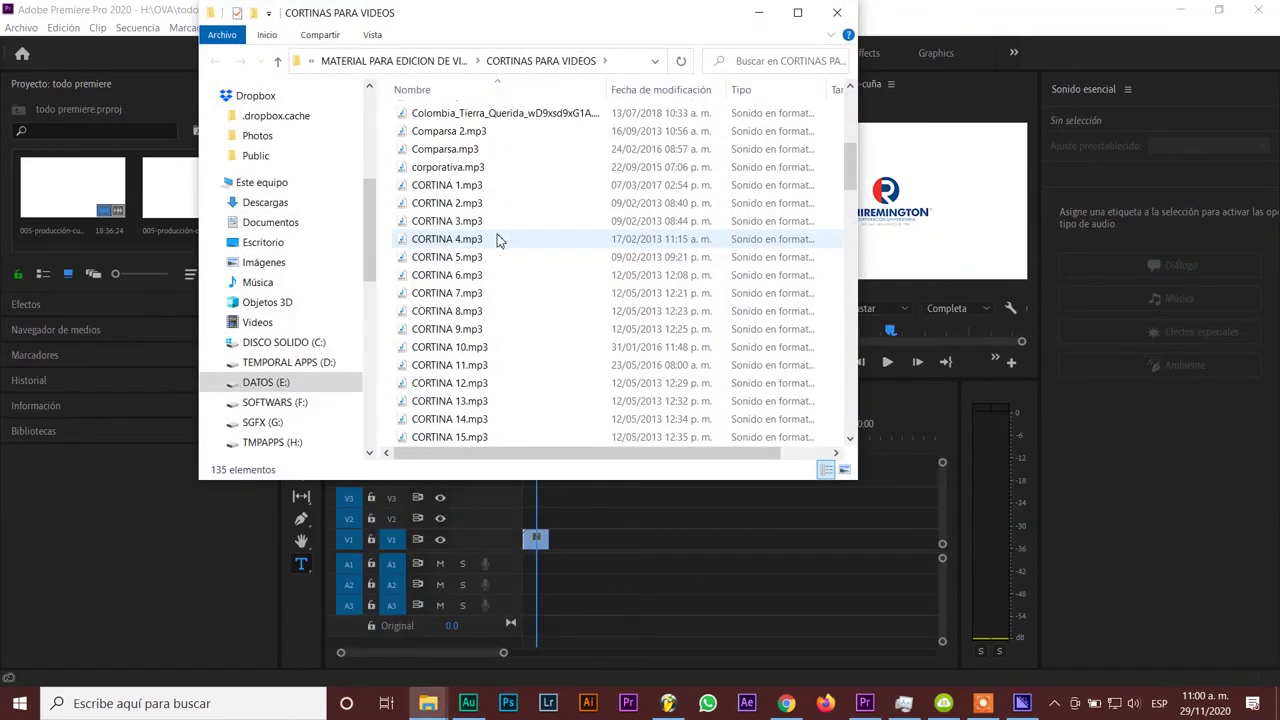
pyautogui.scroll(5, 498, 238)
pyautogui.doubleClick(485, 181)
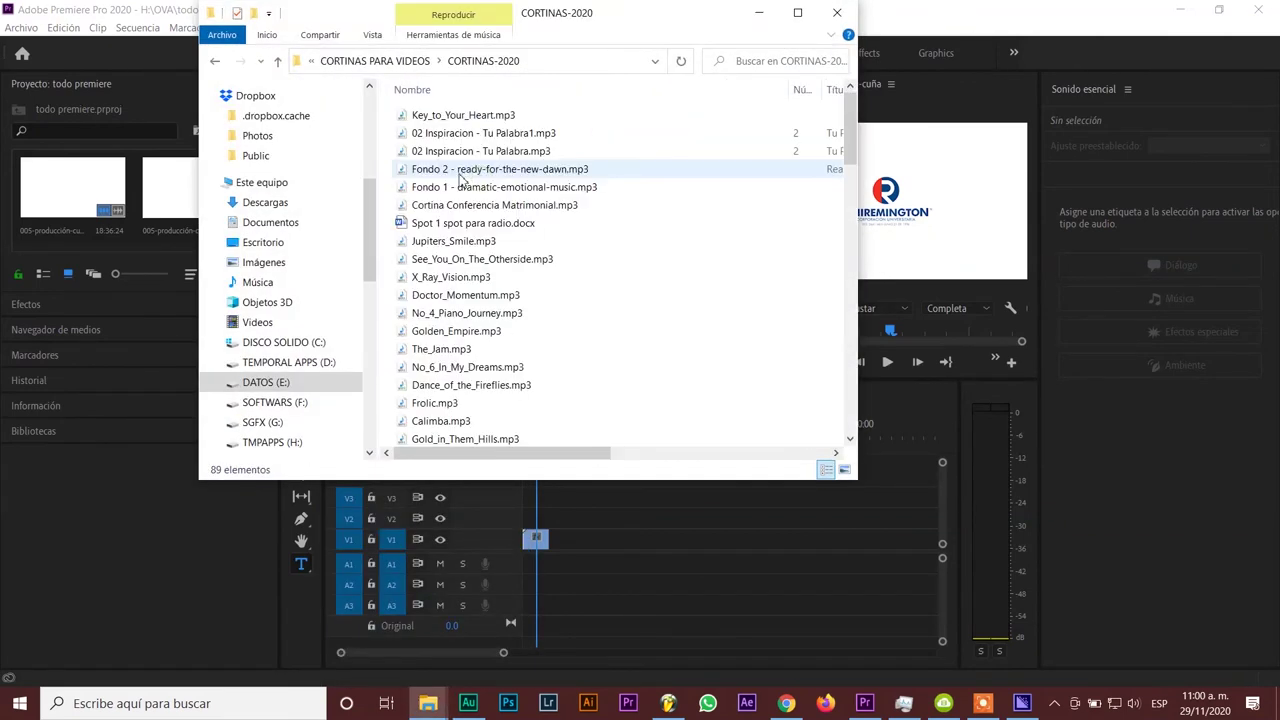
pyautogui.scroll(-6, 455, 331)
pyautogui.scroll(-6, 458, 332)
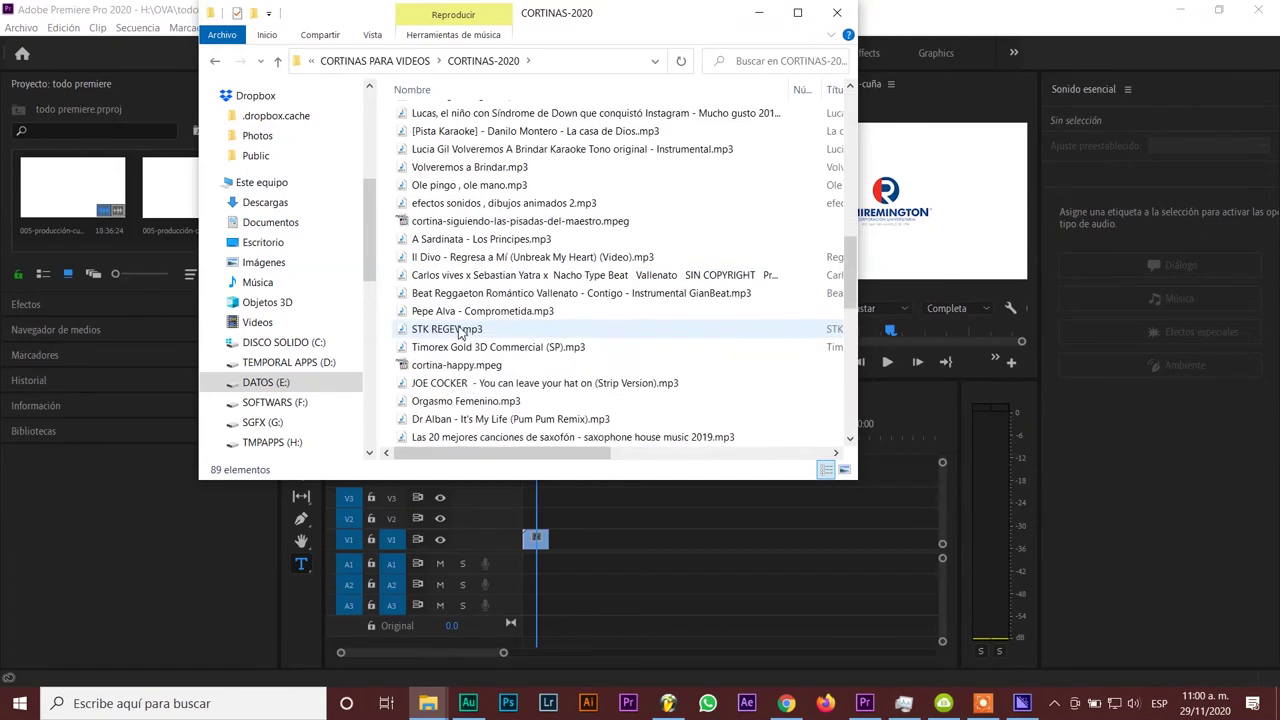
pyautogui.scroll(-6, 460, 333)
pyautogui.scroll(-5, 460, 333)
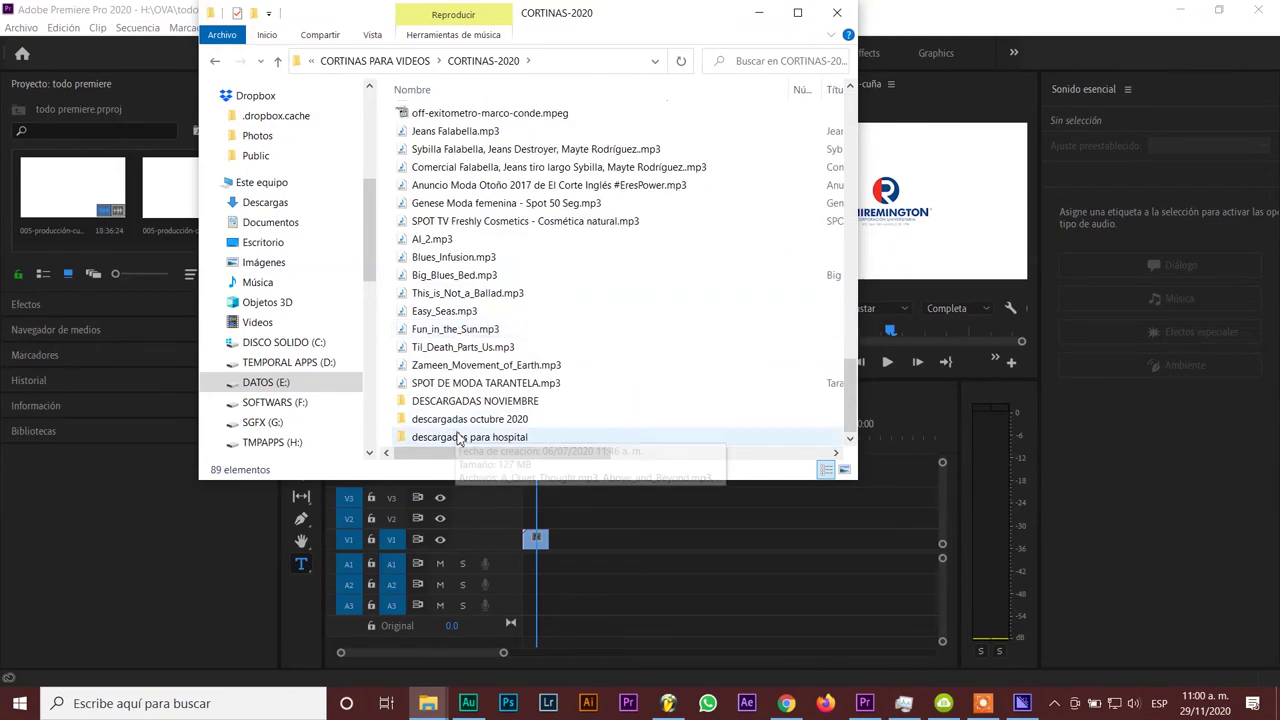
pyautogui.doubleClick(466, 401)
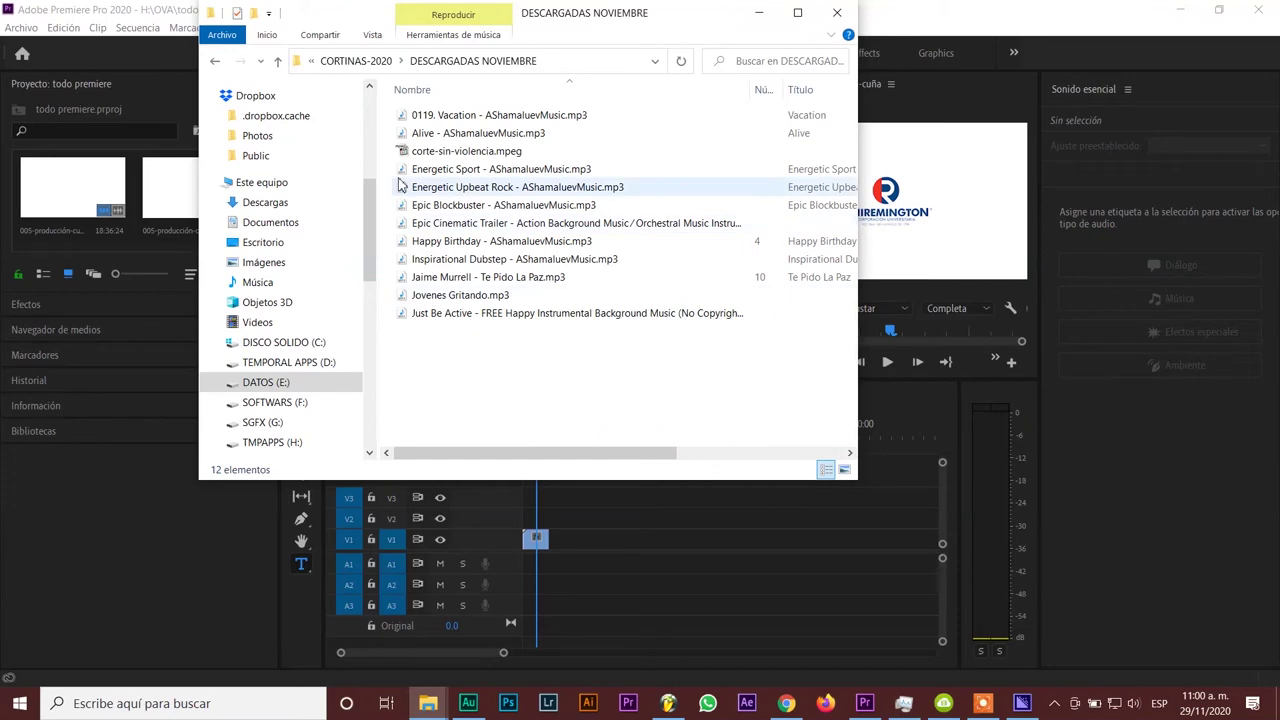
pyautogui.moveTo(430, 140); pyautogui.dragTo(524, 572)
# - Drop the Alive music on A1, enlarge the track, and preview it from the start
pyautogui.click(631, 536)
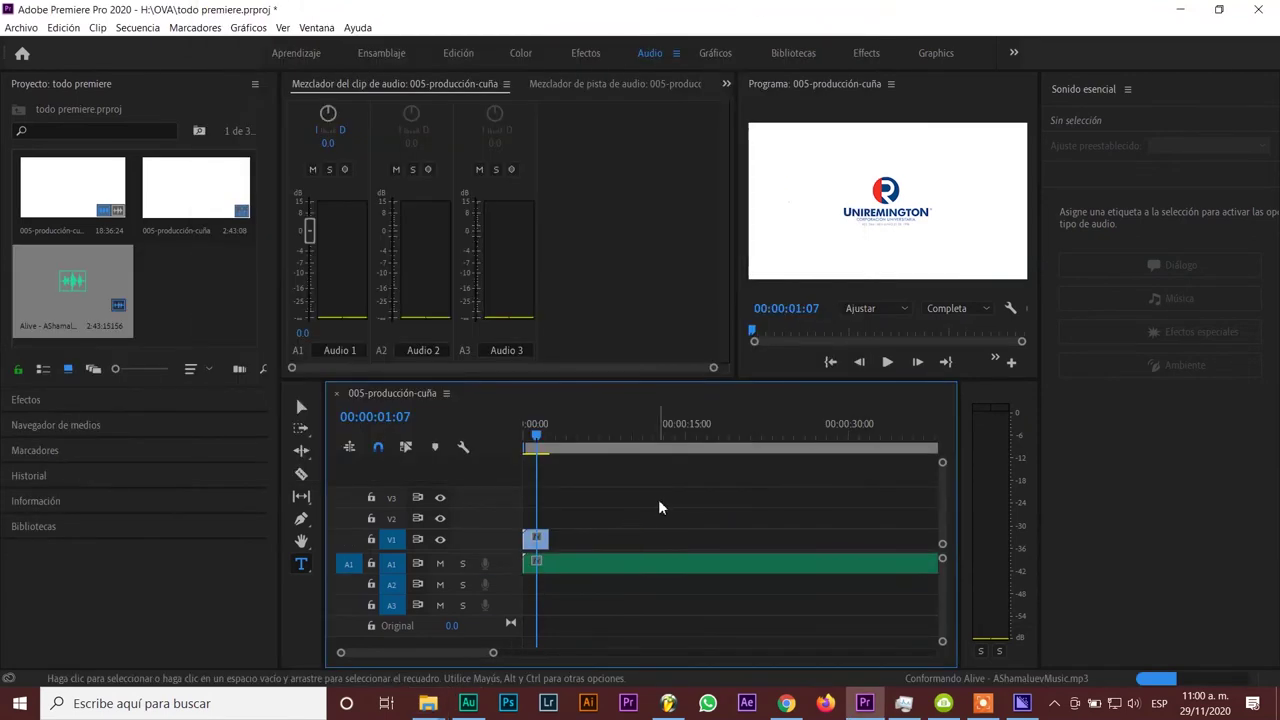
pyautogui.moveTo(942, 641); pyautogui.dragTo(939, 640)
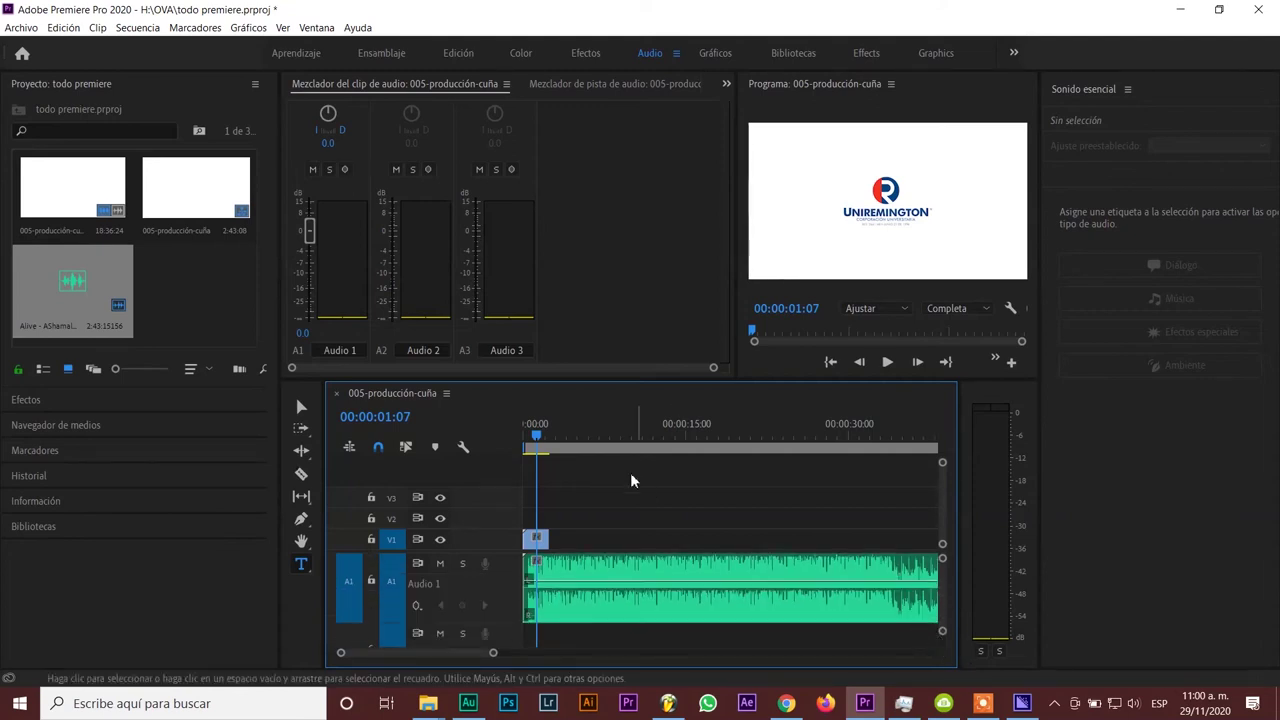
pyautogui.press('space')
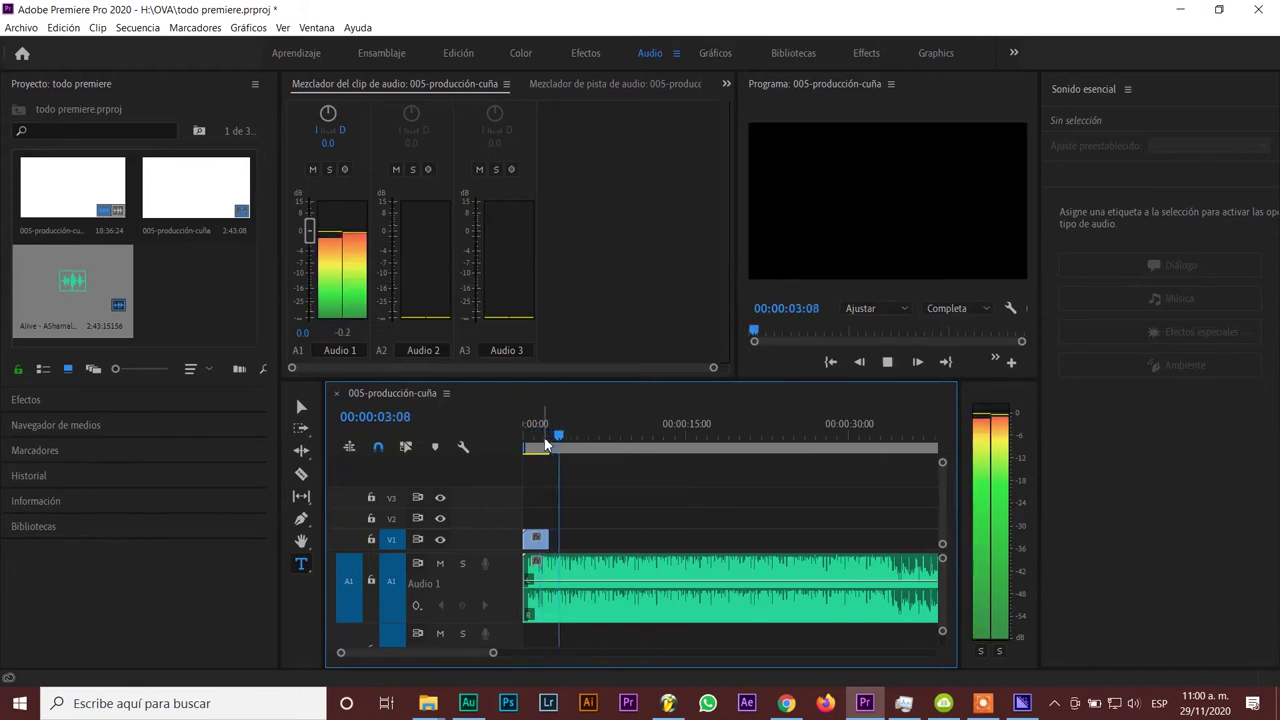
pyautogui.press('space')
pyautogui.click(553, 438)
pyautogui.moveTo(553, 438); pyautogui.dragTo(520, 437)
pyautogui.press('space')
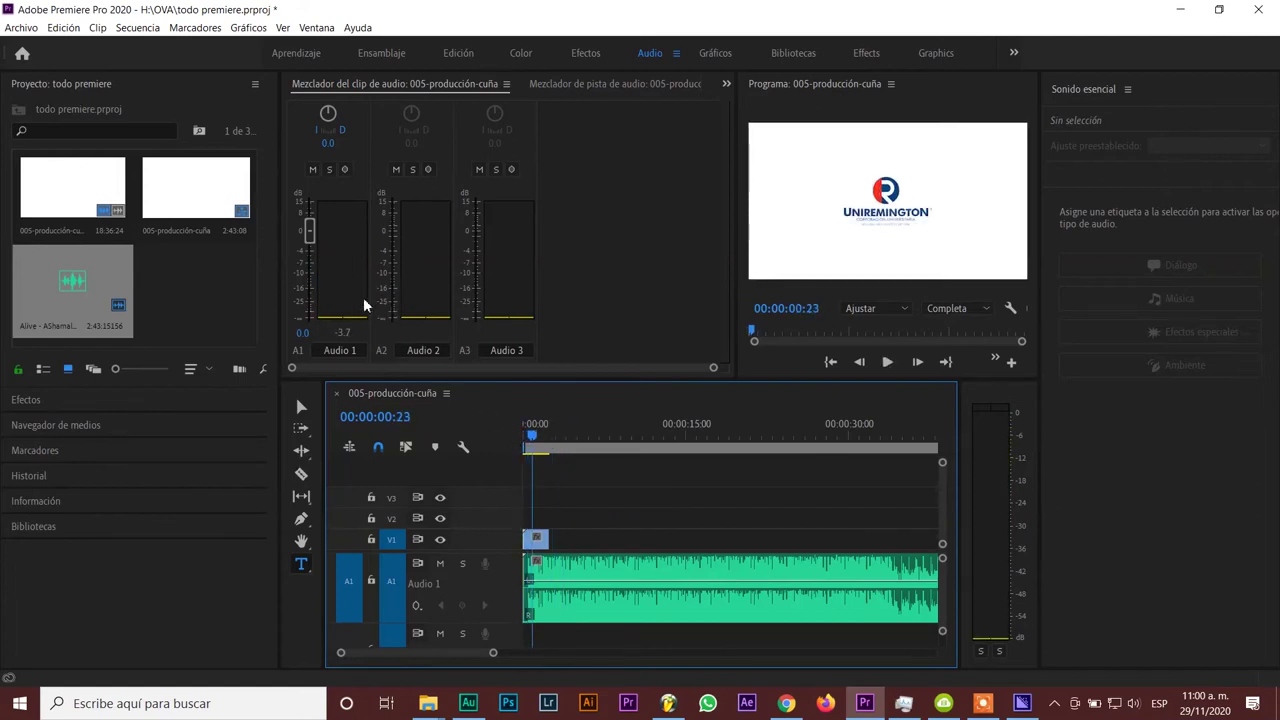
pyautogui.press('space')
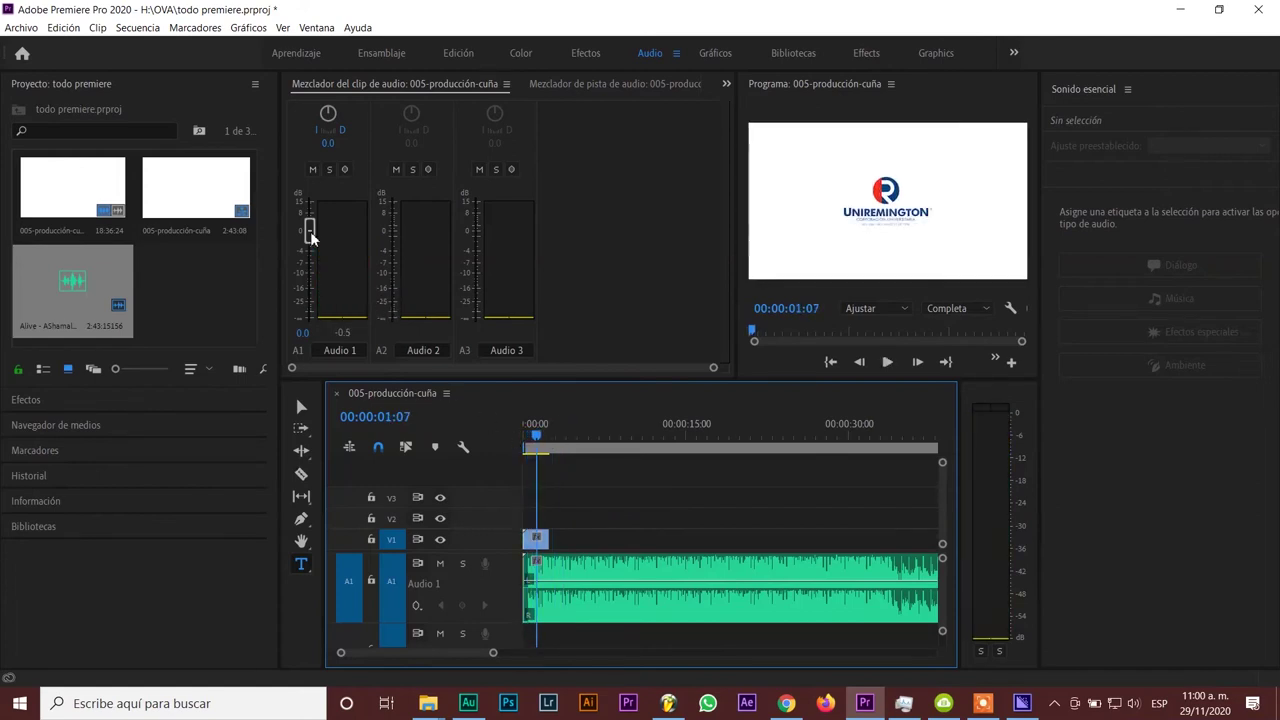
# - Lower then raise the music volume during playback, recording volume keyframes ending near 0.3 dB
pyautogui.press('space')
pyautogui.moveTo(310, 232); pyautogui.dragTo(306, 297)
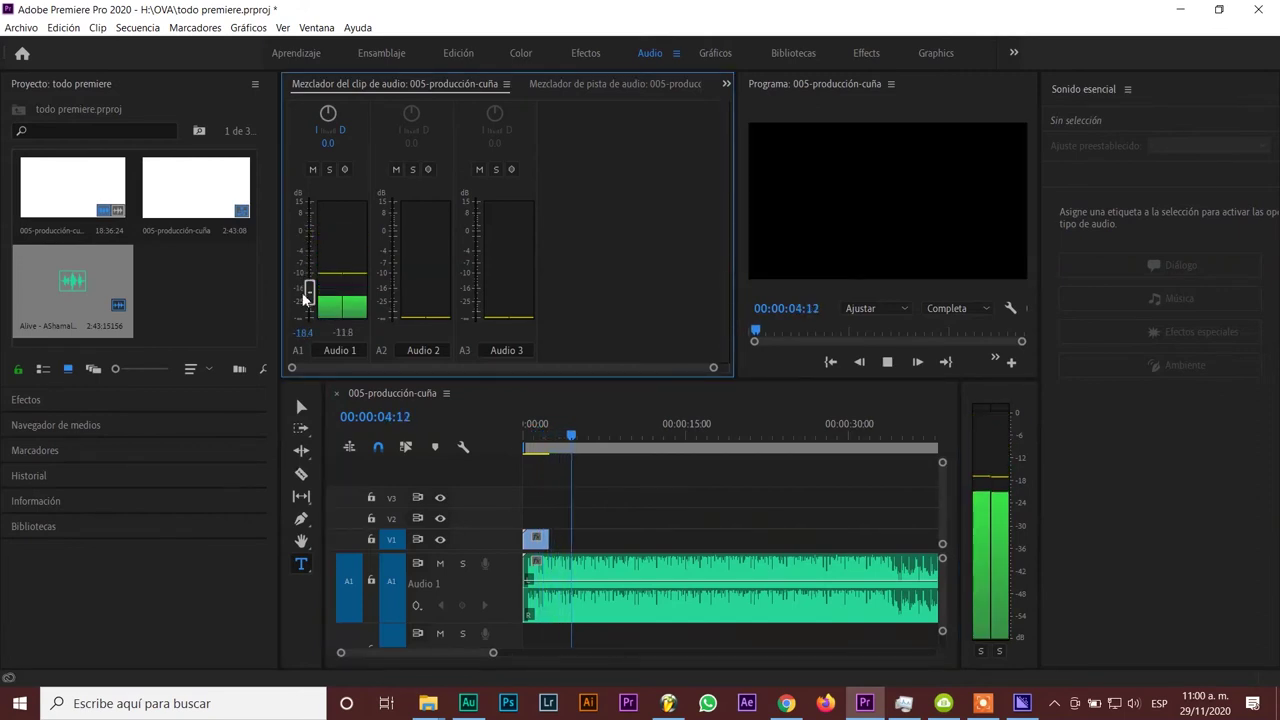
pyautogui.moveTo(307, 297); pyautogui.dragTo(310, 235)
pyautogui.press('space')
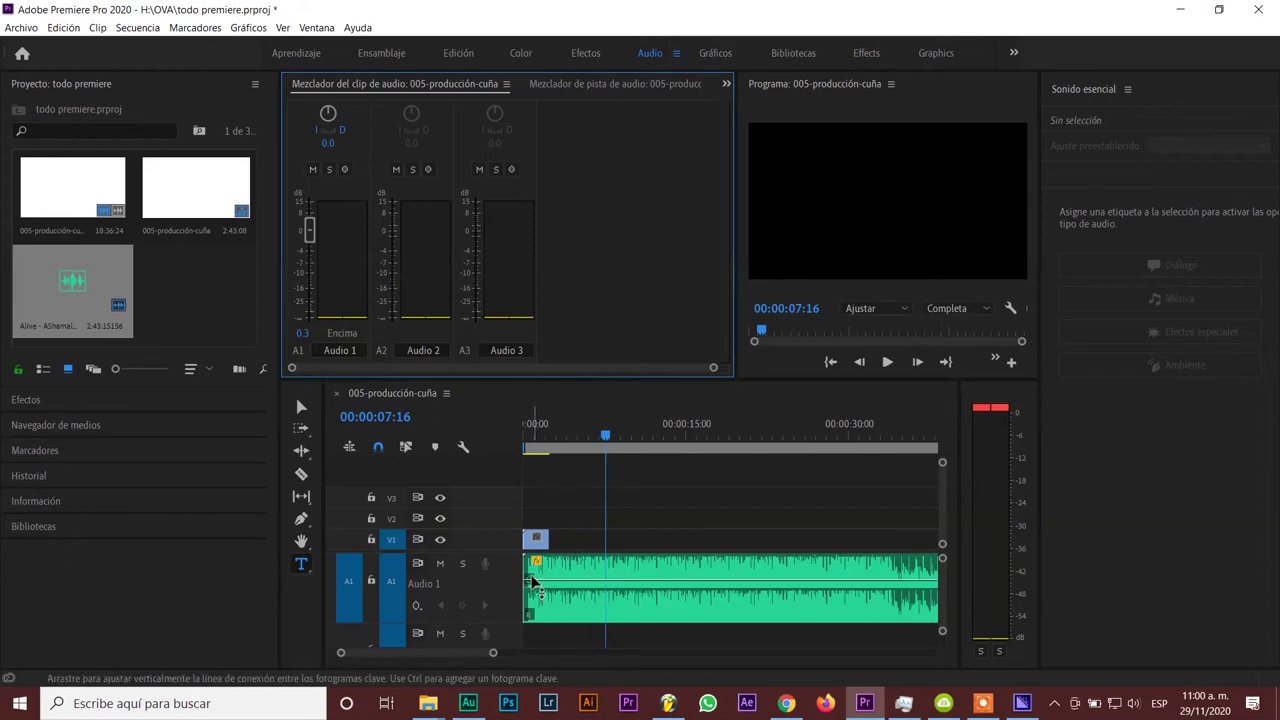
# - Draw several volume keyframes on the A1 music rubber band with the Pen tool while playing
pyautogui.press('p')
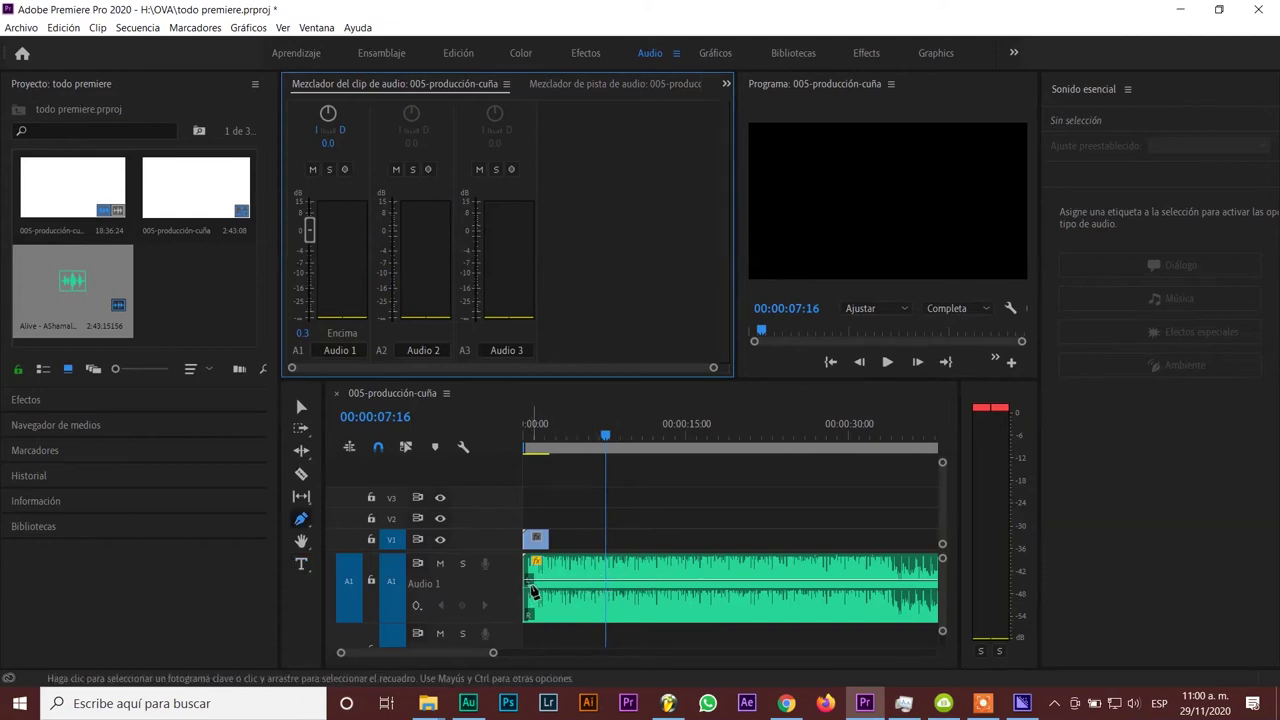
pyautogui.click(533, 586)
pyautogui.moveTo(537, 585); pyautogui.dragTo(536, 607)
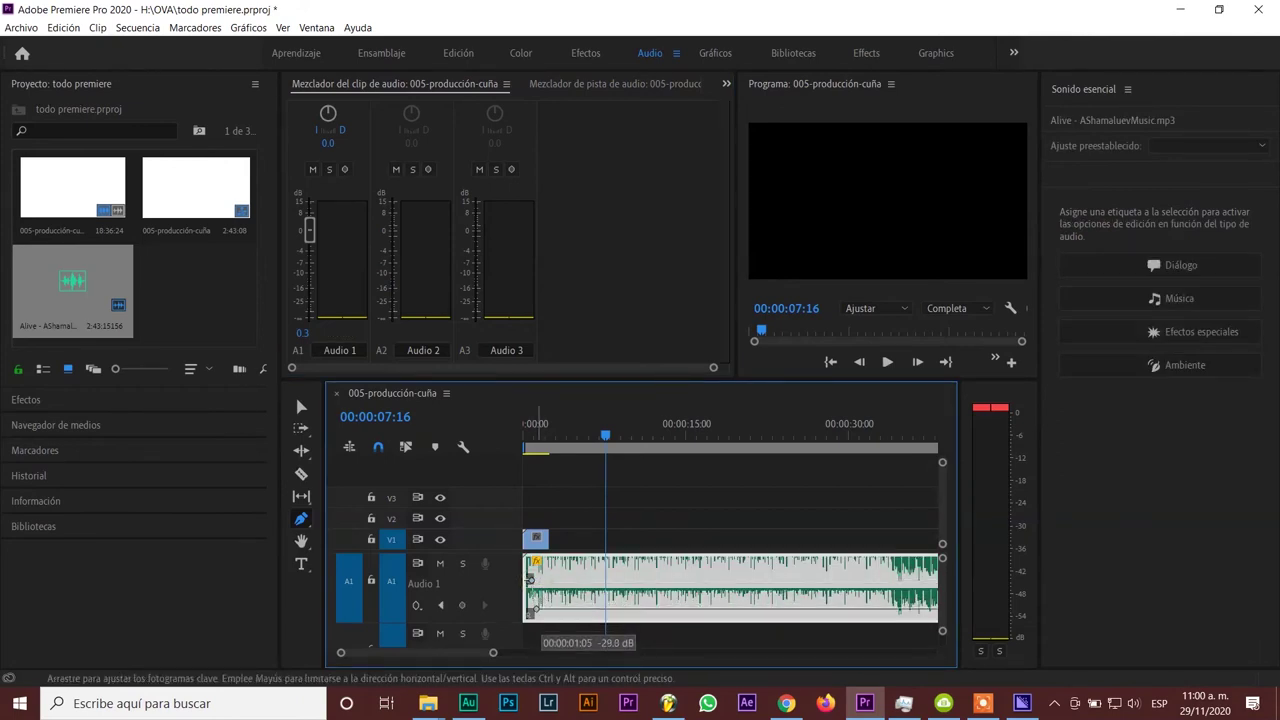
pyautogui.moveTo(537, 429); pyautogui.dragTo(503, 436)
pyautogui.press('space')
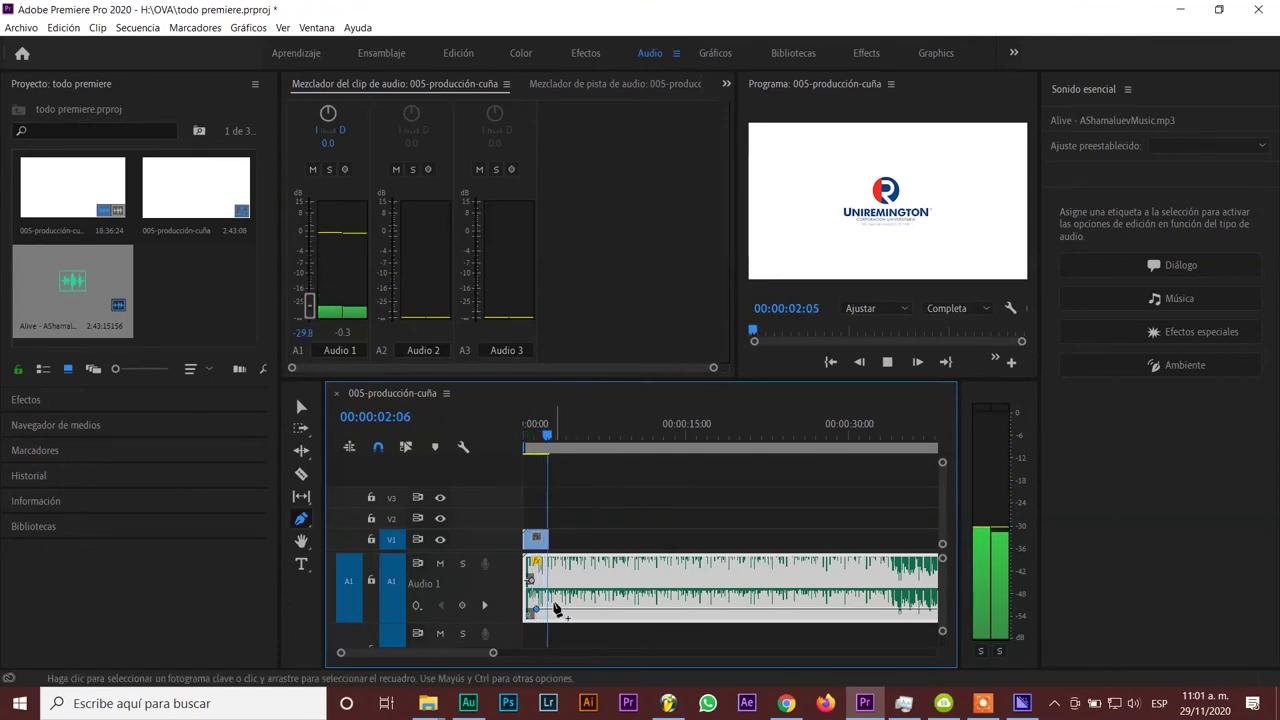
pyautogui.click(552, 608)
pyautogui.click(563, 608)
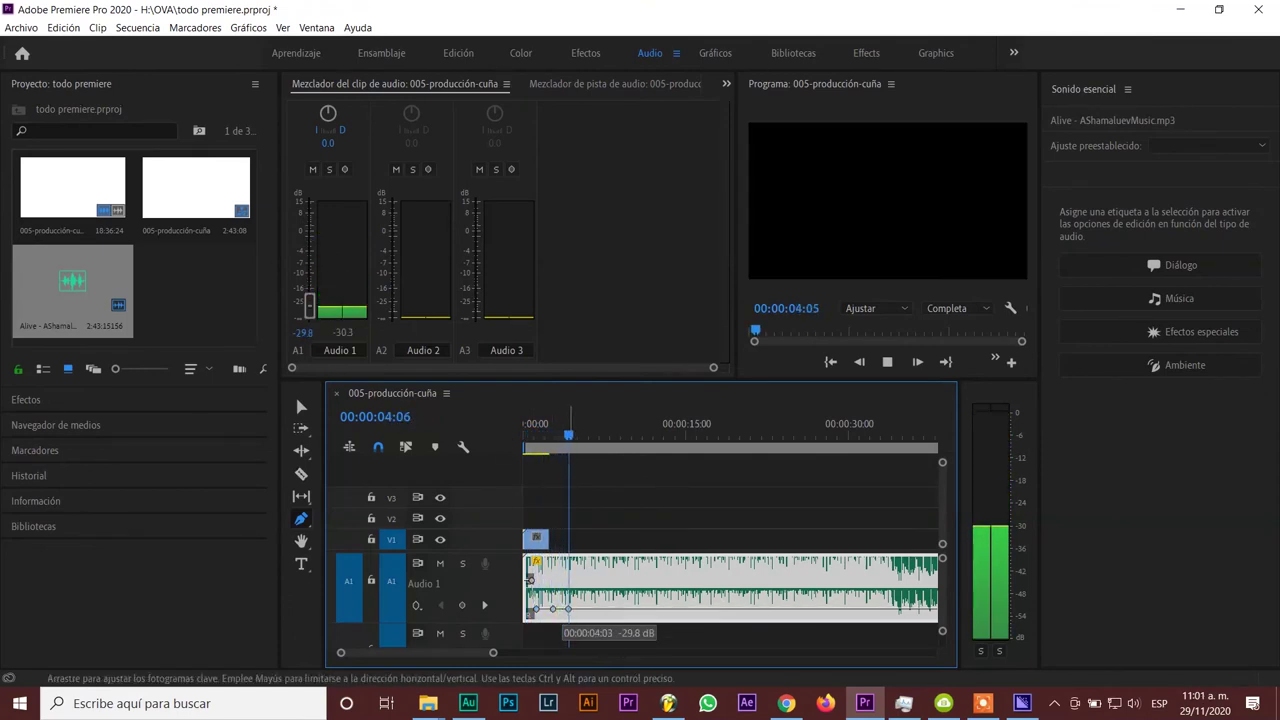
pyautogui.moveTo(563, 608)
pyautogui.mouseDown()
pyautogui.moveTo(570, 592)
pyautogui.moveTo(607, 609)
pyautogui.moveTo(641, 604)
pyautogui.moveTo(655, 585)
pyautogui.mouseUp()
pyautogui.click(589, 591)
pyautogui.click(622, 608)
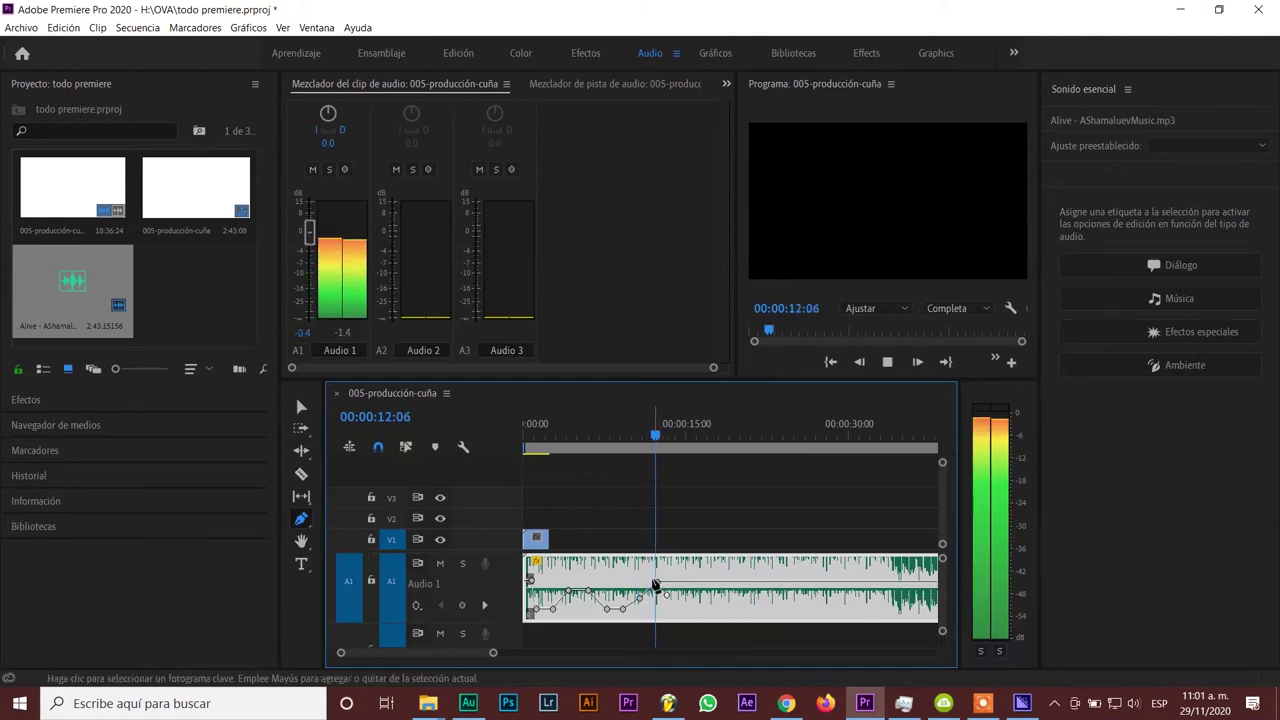
pyautogui.press('space')
# - Undo the volume keyframes, switch back to the Type tool (T), and return the playhead to the start
pyautogui.hotkey('ctrl', 'z')
pyautogui.hotkey('ctrl', 'z')
pyautogui.hotkey('ctrl', 'z')
pyautogui.hotkey('ctrl', 'z')
pyautogui.hotkey('ctrl', 'z')
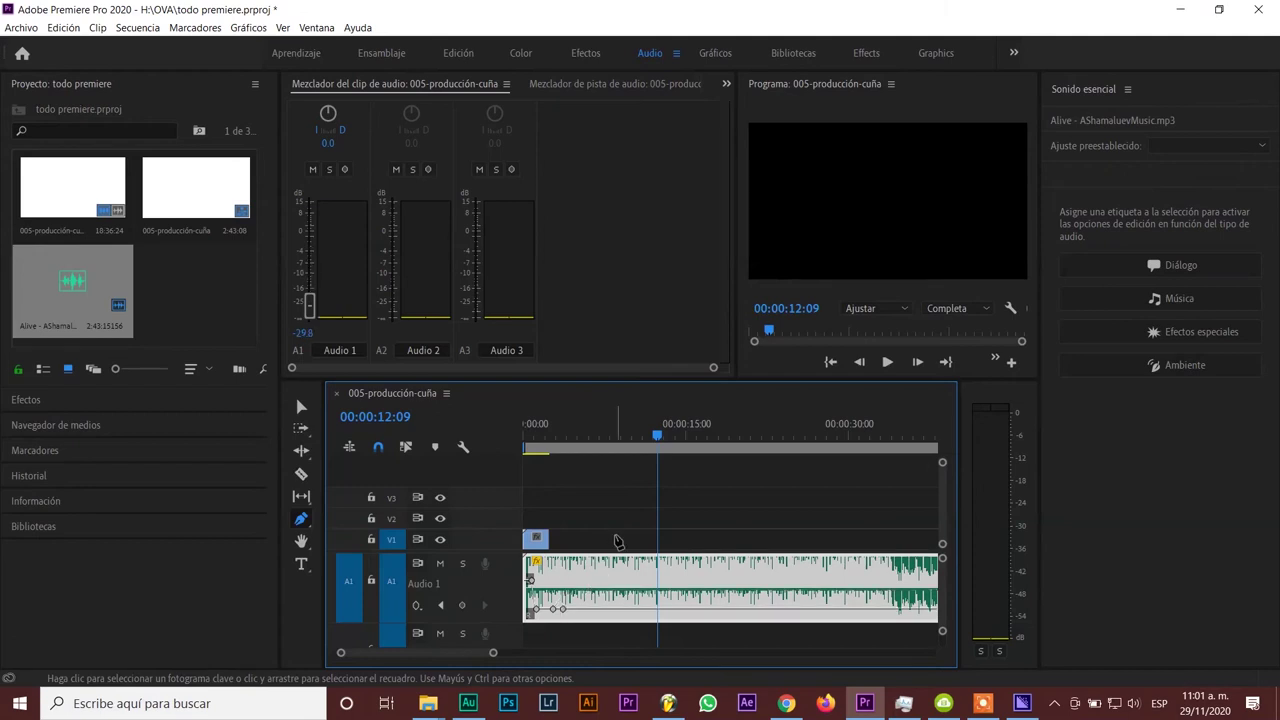
pyautogui.hotkey('ctrl', 'z')
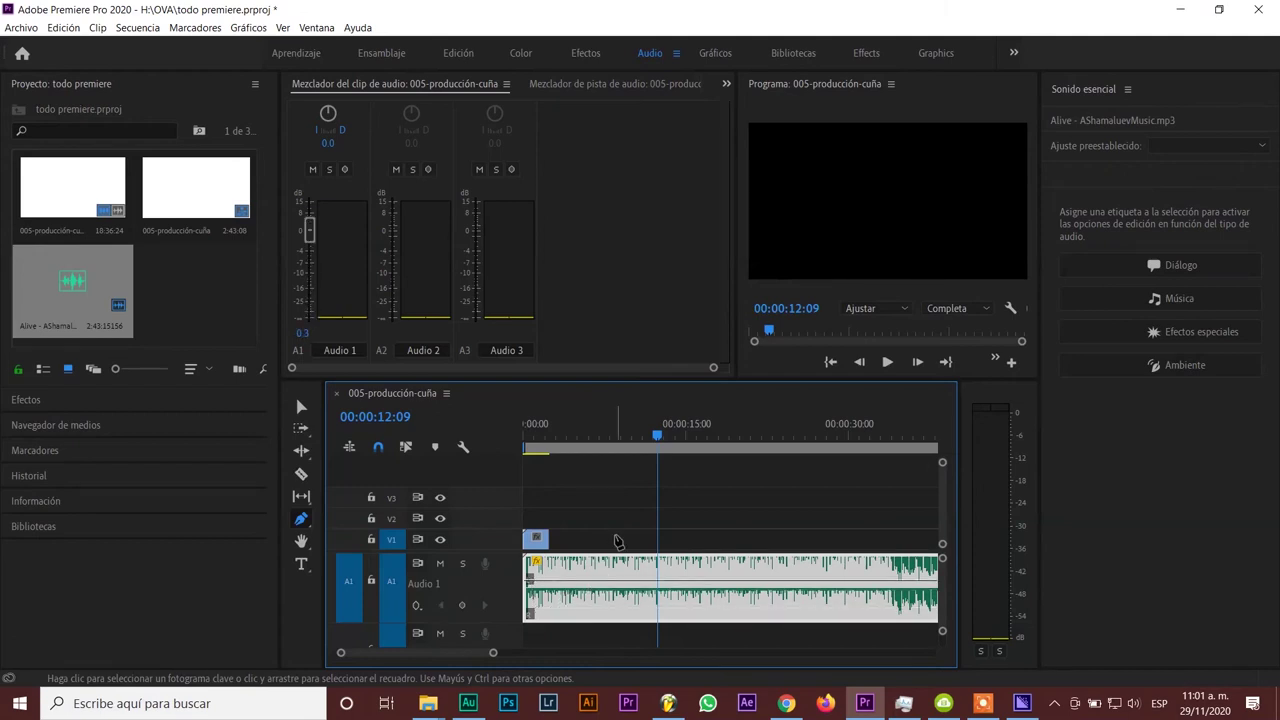
pyautogui.press('t')
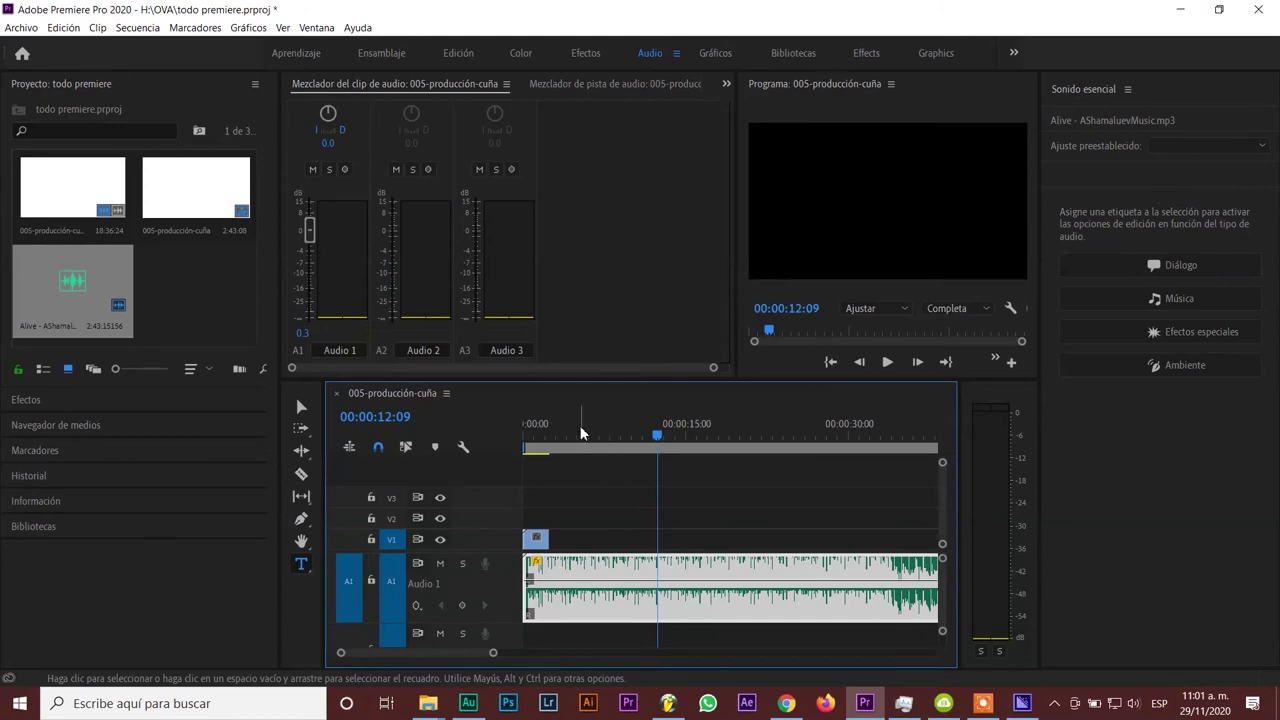
pyautogui.click(602, 434)
pyautogui.moveTo(565, 448); pyautogui.dragTo(535, 453)
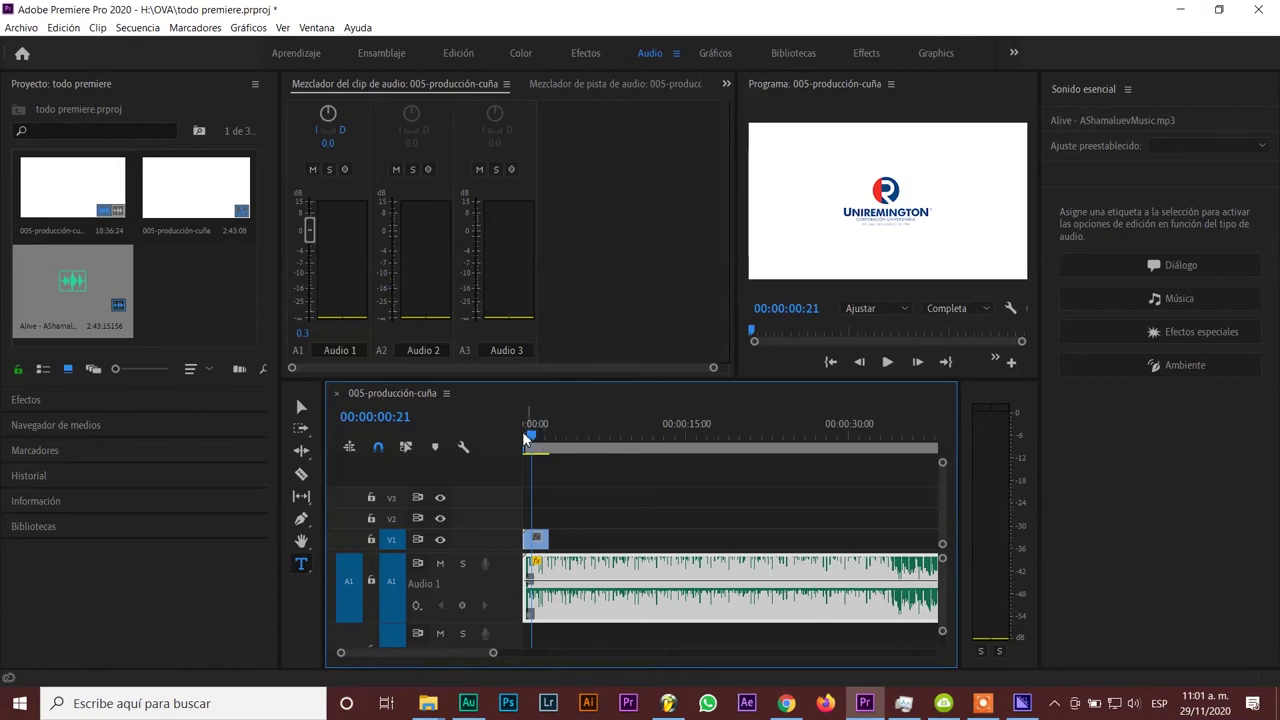
pyautogui.moveTo(527, 440); pyautogui.dragTo(520, 436)
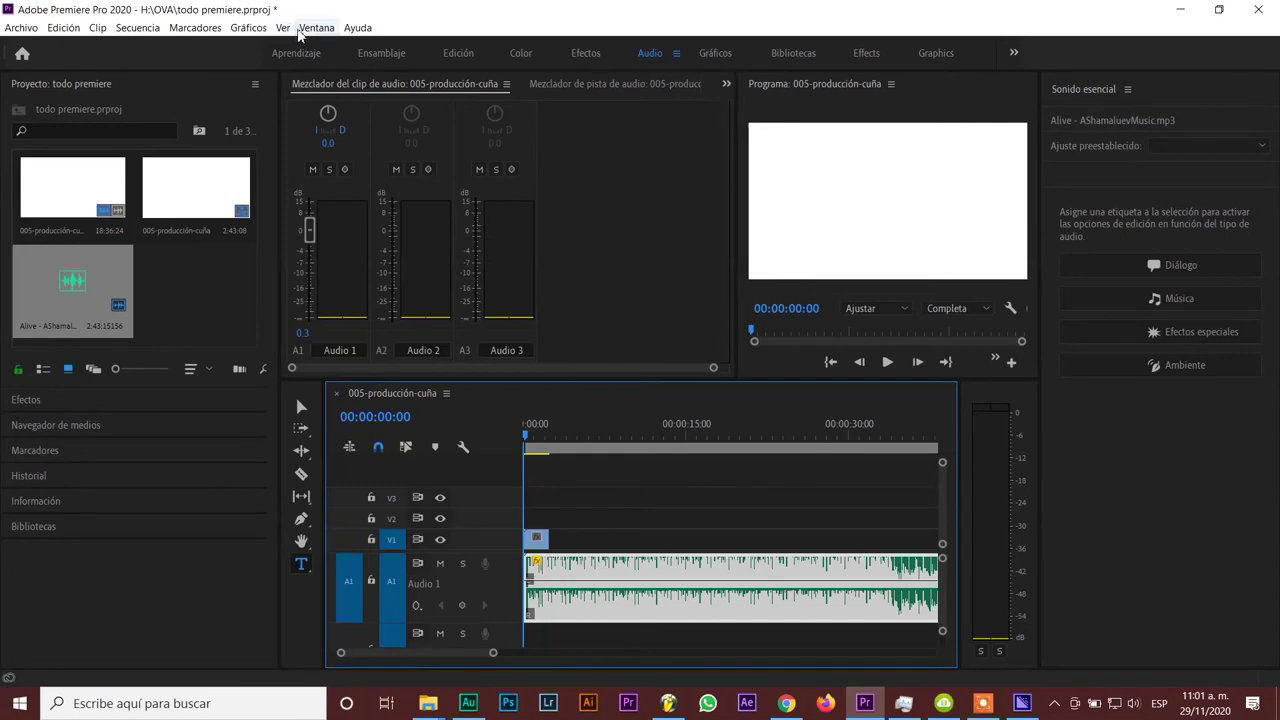
# - Choose Ventana > Espacios de trabajo > Graphics to show the Essential Graphics panel
pyautogui.click(316, 27)
pyautogui.moveTo(340, 46)
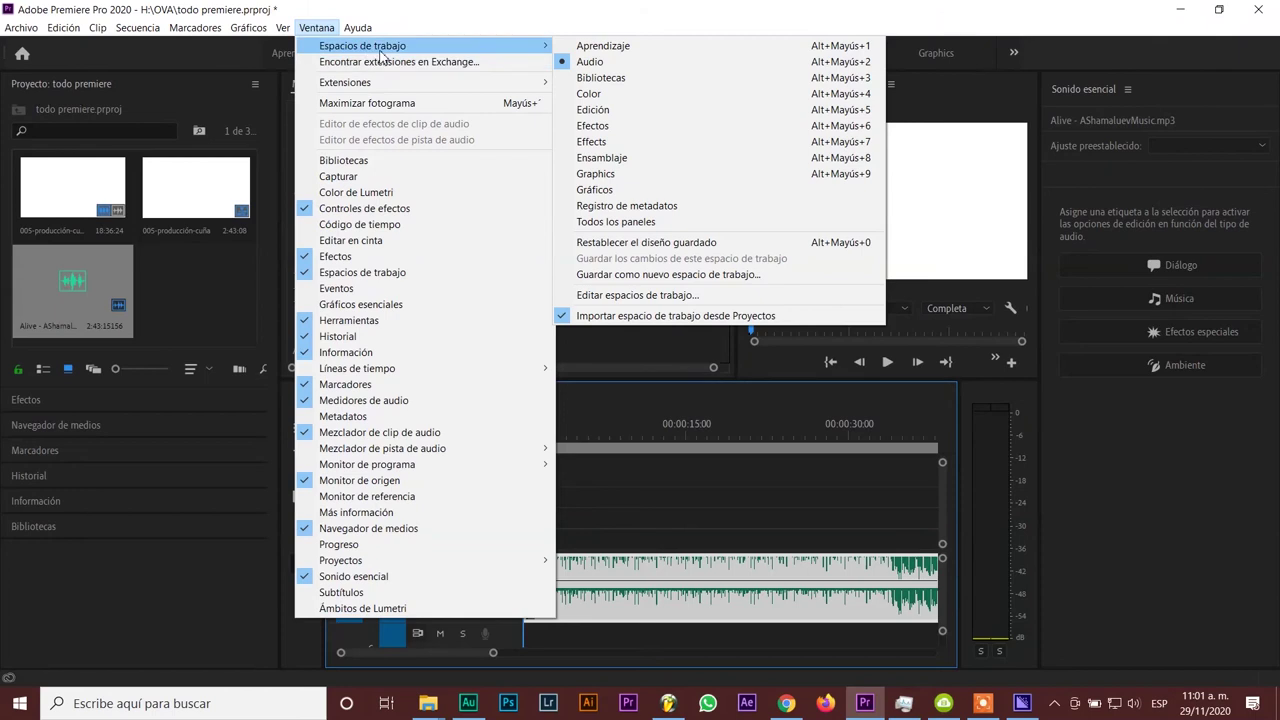
pyautogui.click(600, 178)
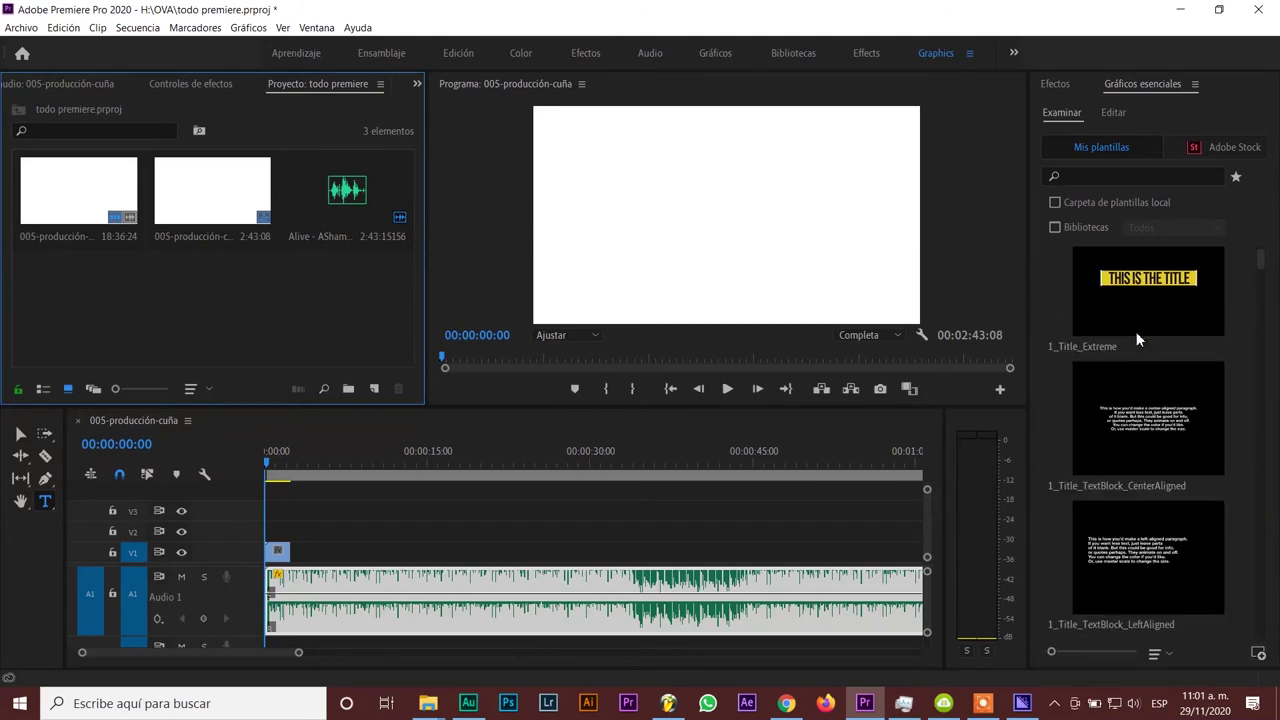
# - Scroll the Essential Graphics Examinar list down to the Abstract Typos 09 'save your time' template
pyautogui.scroll(-5, 1137, 340)
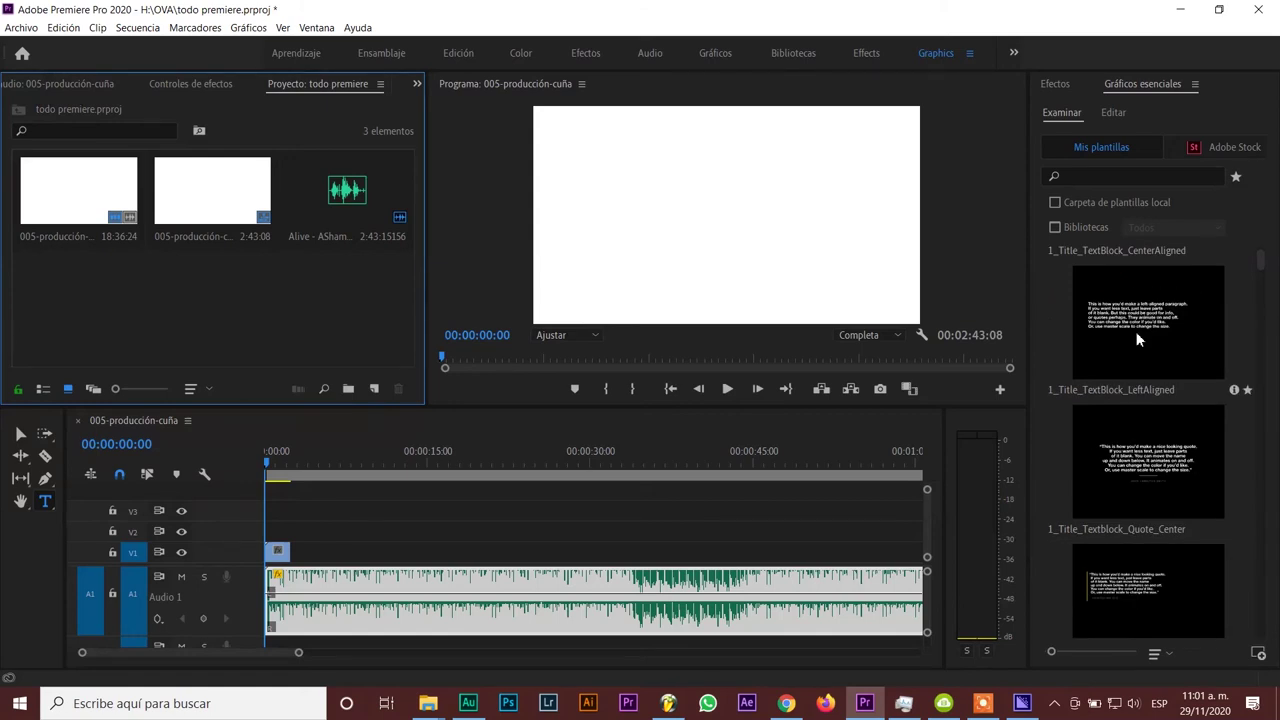
pyautogui.scroll(-5, 1137, 340)
pyautogui.scroll(-5, 1137, 340)
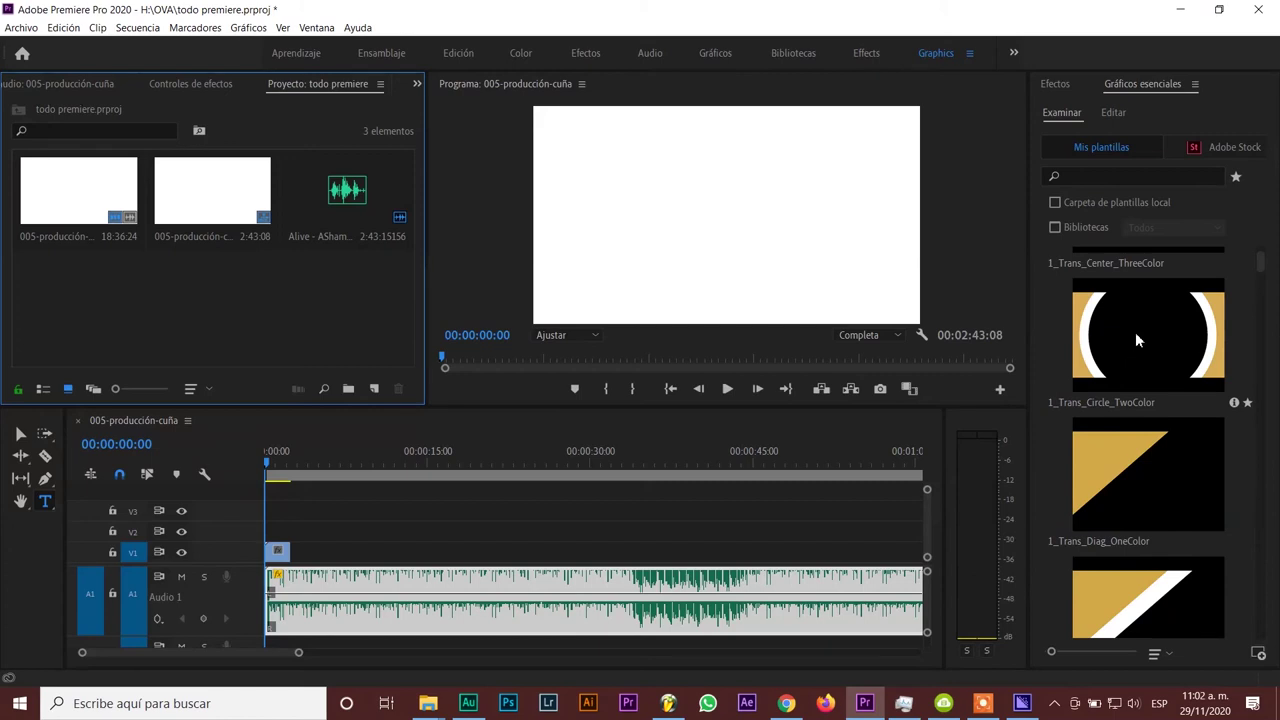
pyautogui.scroll(-3, 1135, 332)
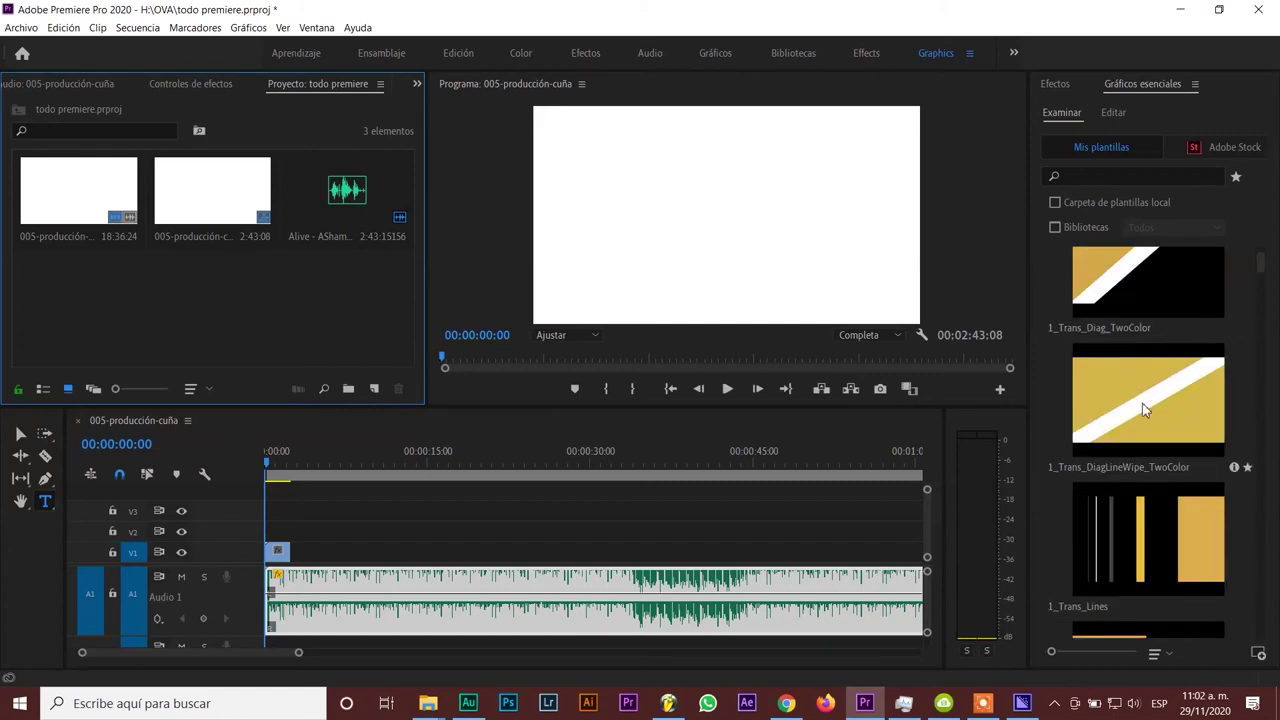
pyautogui.scroll(-2, 1157, 410)
pyautogui.scroll(-2, 1157, 410)
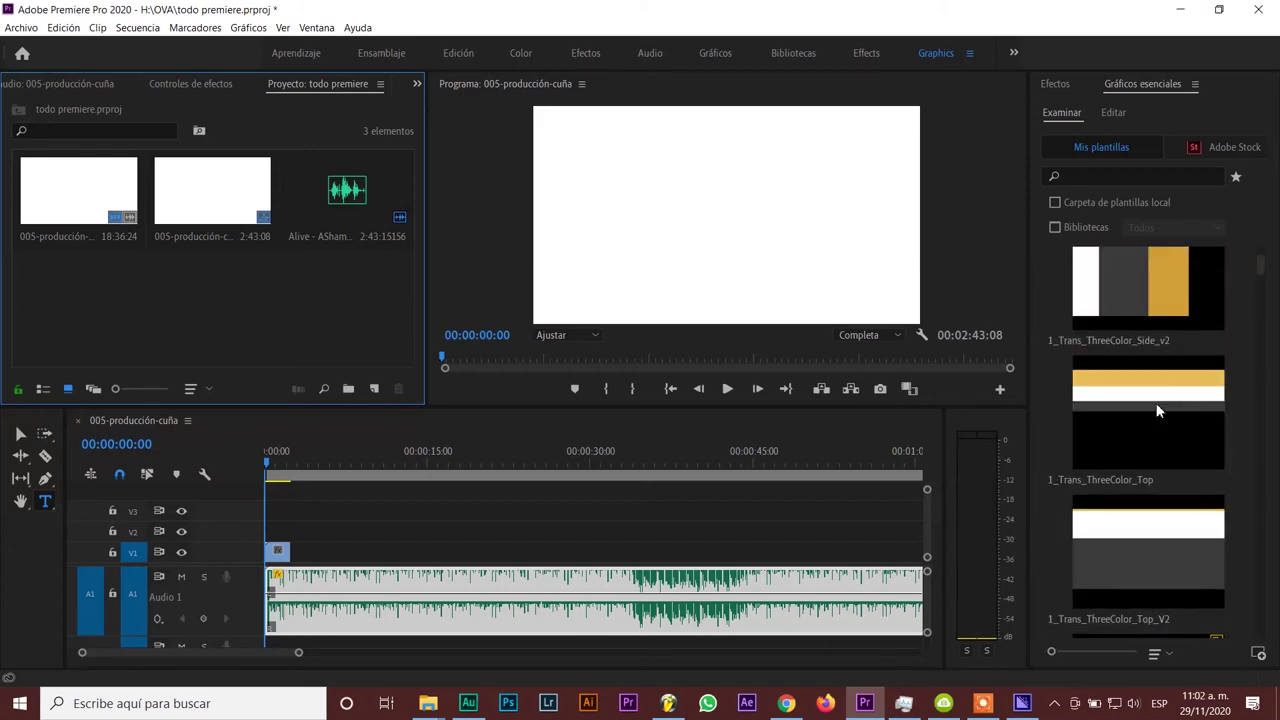
pyautogui.scroll(-2, 1157, 410)
pyautogui.scroll(-3, 1157, 410)
pyautogui.scroll(-2, 1157, 410)
pyautogui.scroll(-3, 1157, 410)
pyautogui.scroll(-3, 1157, 410)
pyautogui.scroll(-3, 1157, 410)
pyautogui.scroll(-3, 1157, 410)
pyautogui.scroll(-3, 1157, 410)
pyautogui.scroll(-3, 1157, 410)
pyautogui.scroll(-3, 1157, 410)
pyautogui.scroll(-3, 1157, 410)
pyautogui.scroll(-3, 1157, 410)
pyautogui.scroll(-3, 1157, 410)
pyautogui.scroll(-3, 1157, 410)
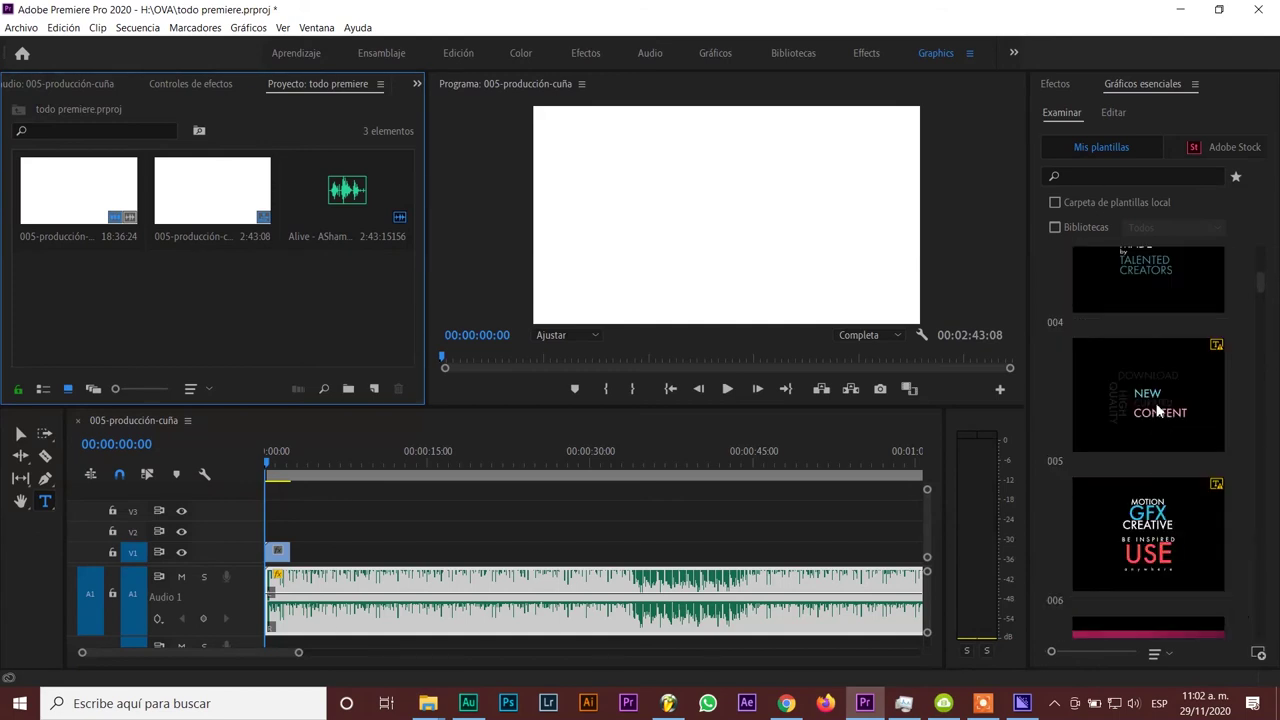
pyautogui.scroll(-3, 1157, 410)
pyautogui.scroll(3, 1158, 385)
pyautogui.scroll(-3, 1157, 385)
pyautogui.scroll(-3, 1157, 385)
pyautogui.scroll(-3, 1157, 385)
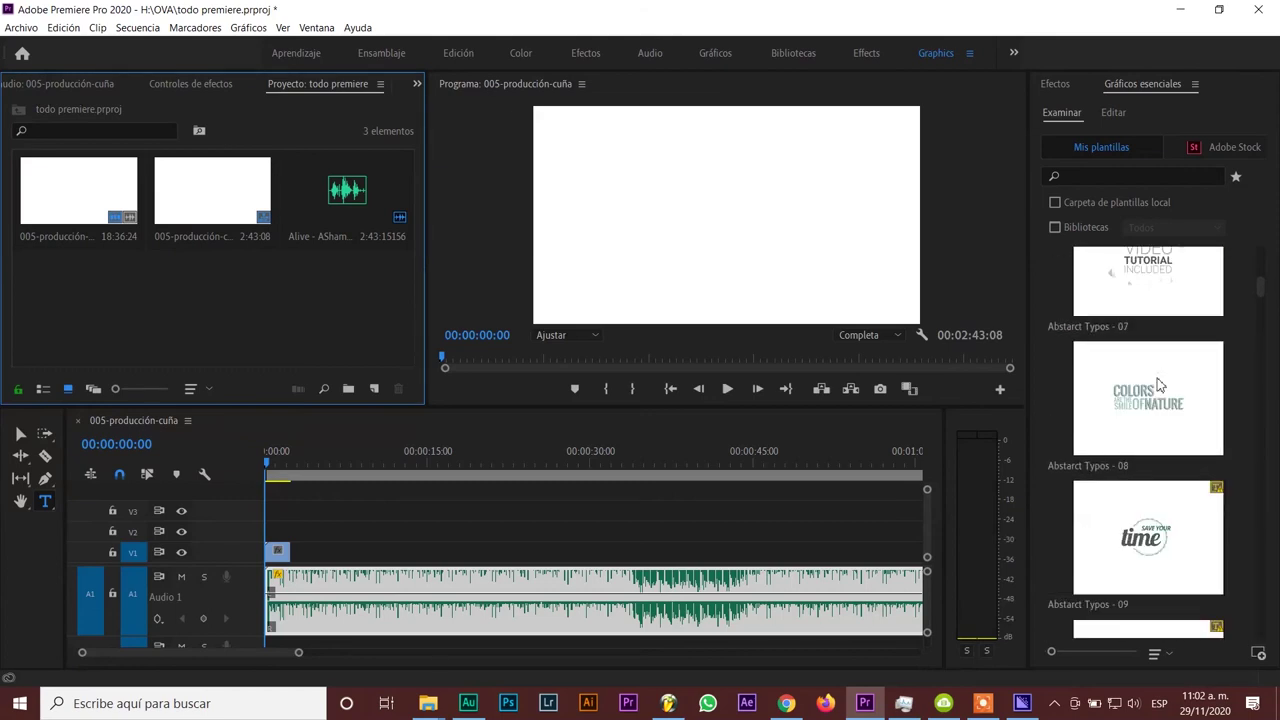
# - Place the Abstract Typos 09 title on V2, accept the font substitution, and preview it around 00:00:04:07
pyautogui.moveTo(1186, 546); pyautogui.dragTo(300, 531)
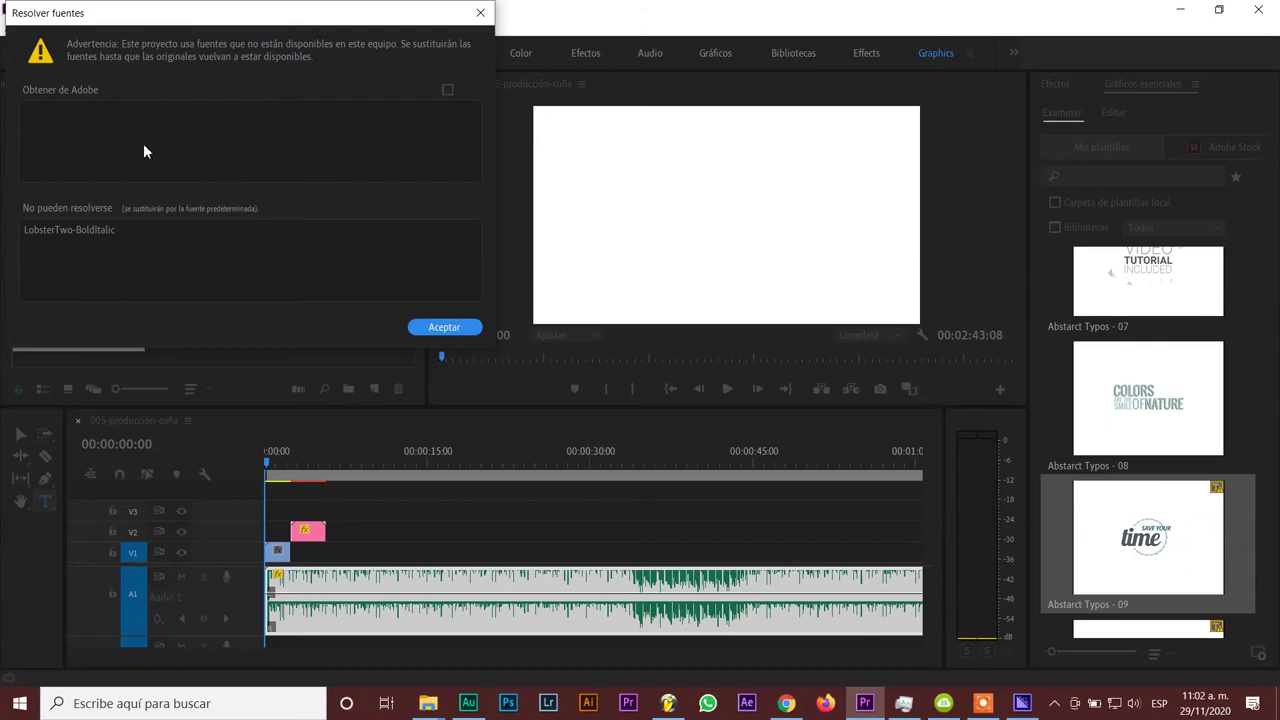
pyautogui.click(445, 330)
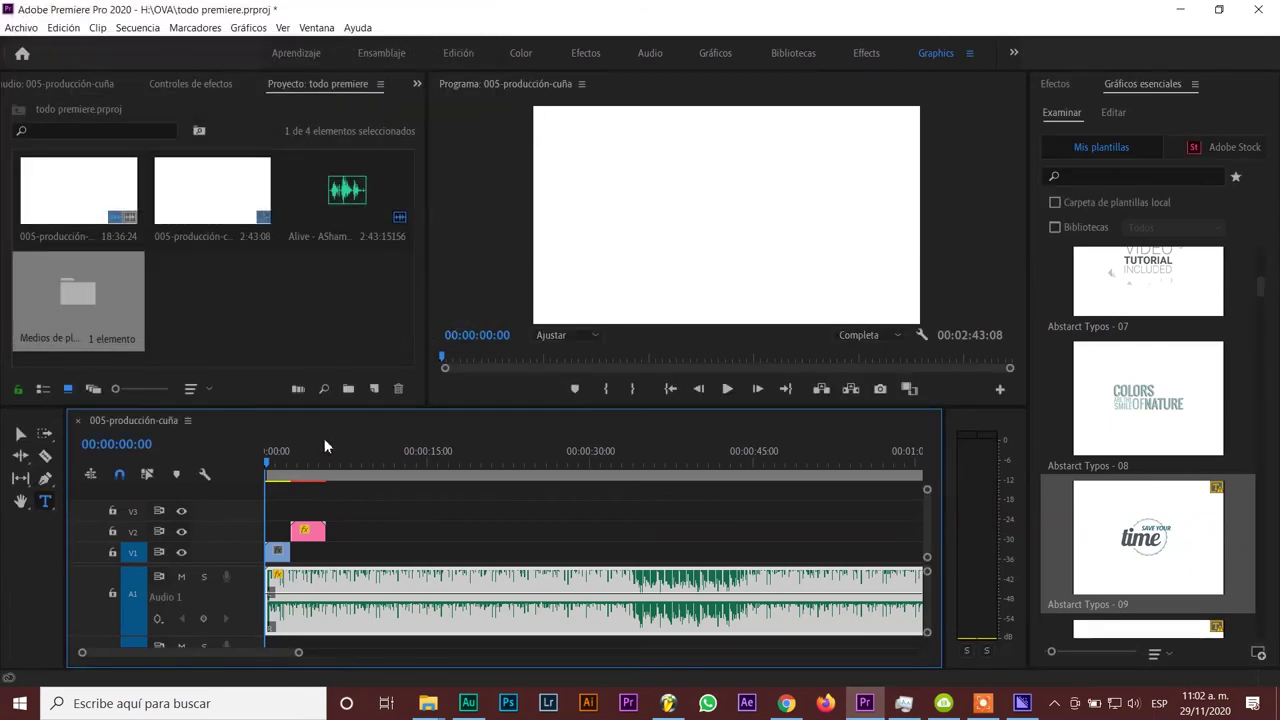
pyautogui.click(302, 459)
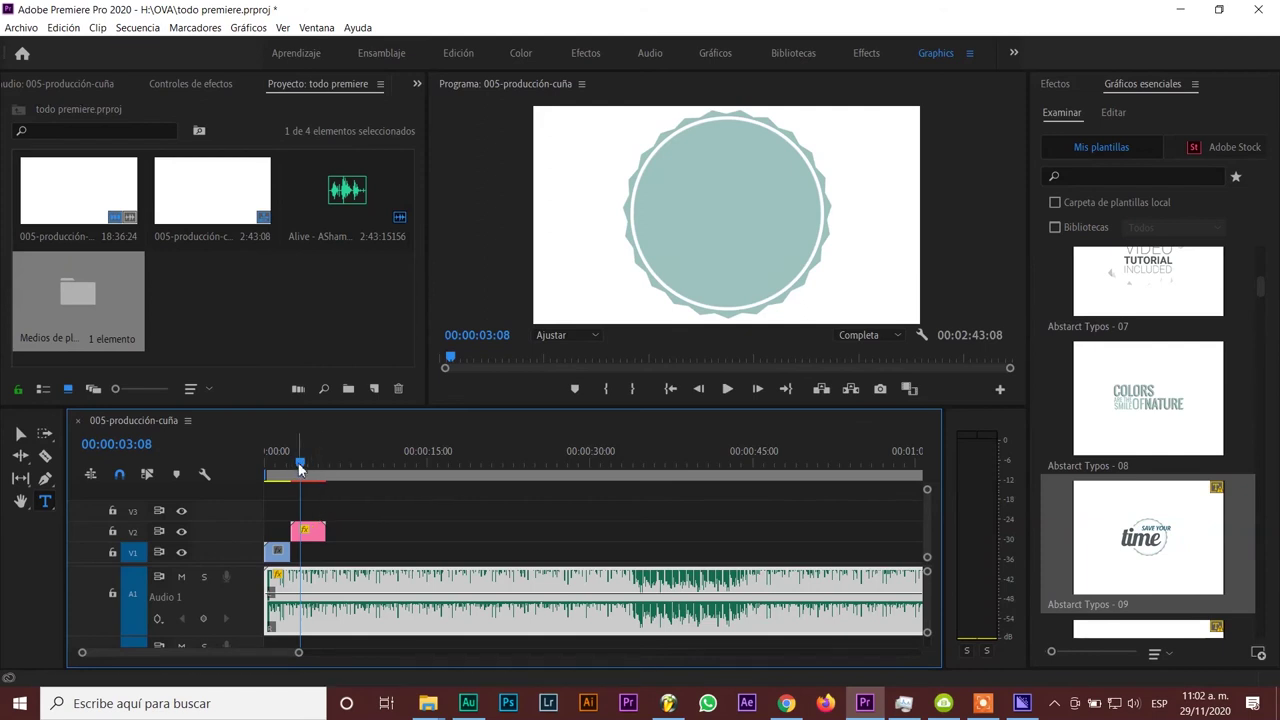
pyautogui.click(305, 466)
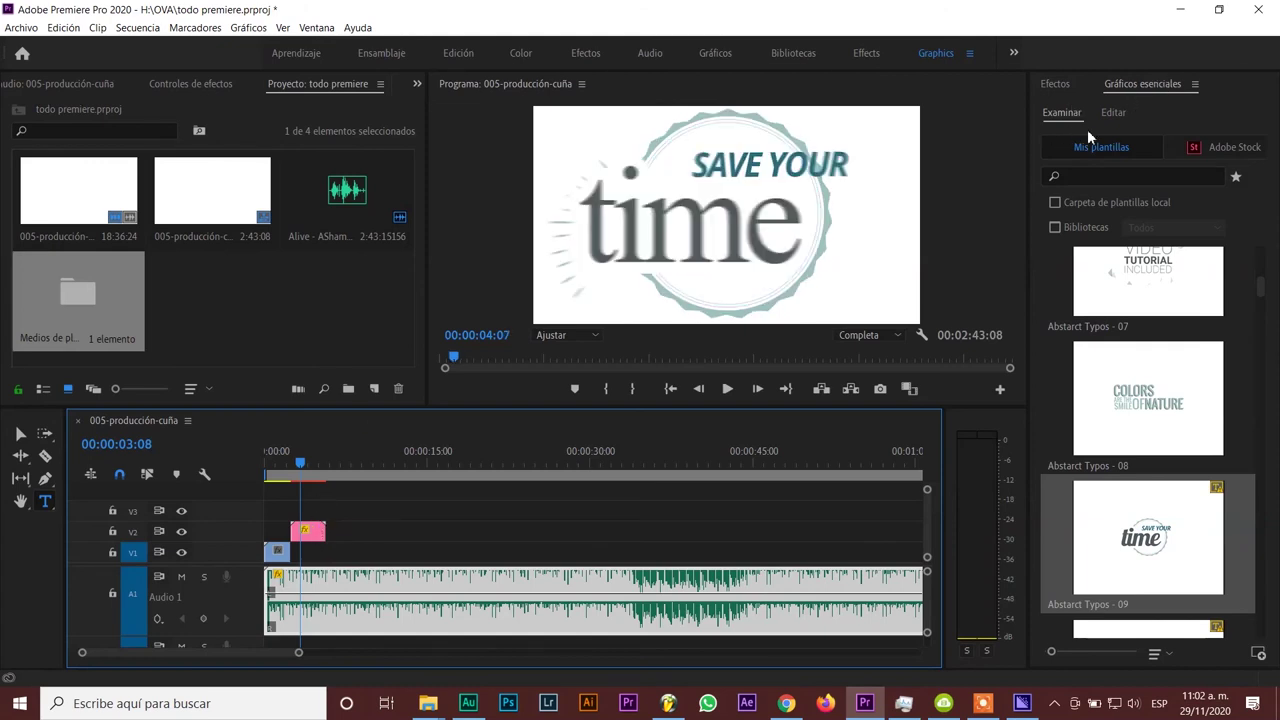
# - Edit the title's Source Text fields so 'time' becomes 'tiempo' and 'SAVE YOUR' becomes 'Salva tu'
pyautogui.click(1113, 113)
pyautogui.click(1113, 112)
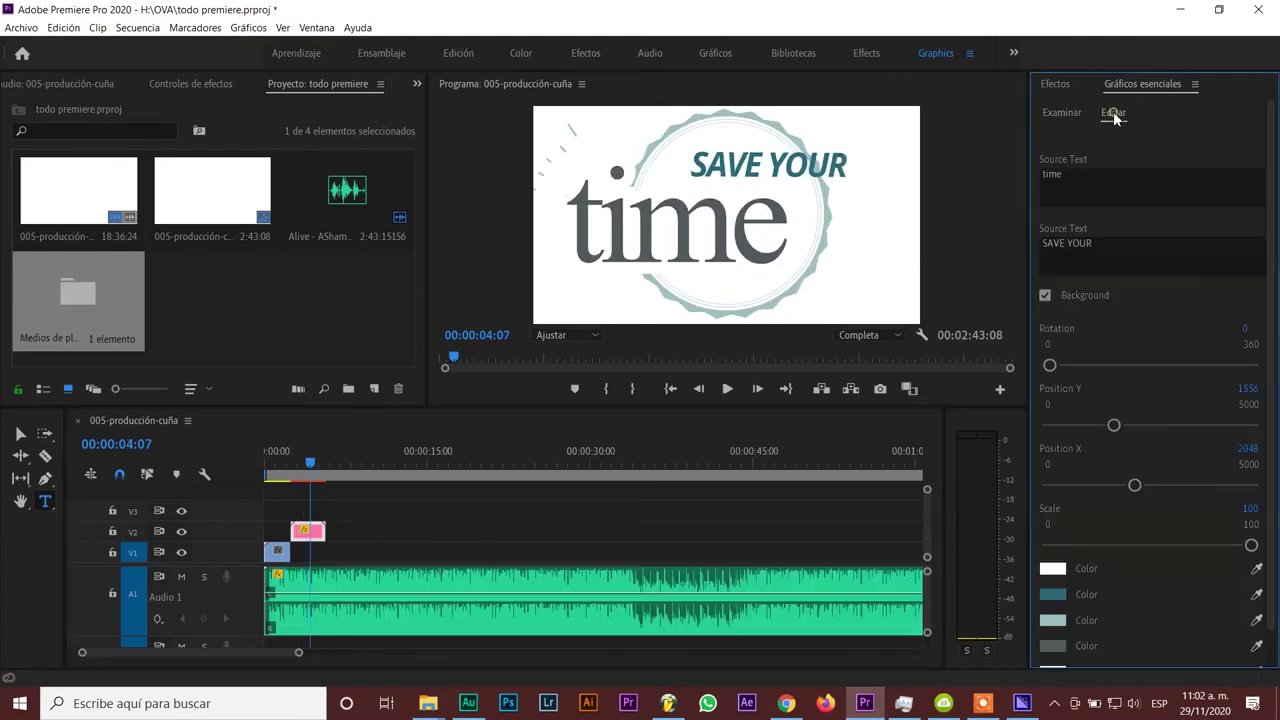
pyautogui.click(1058, 183)
pyautogui.write('tiempo')
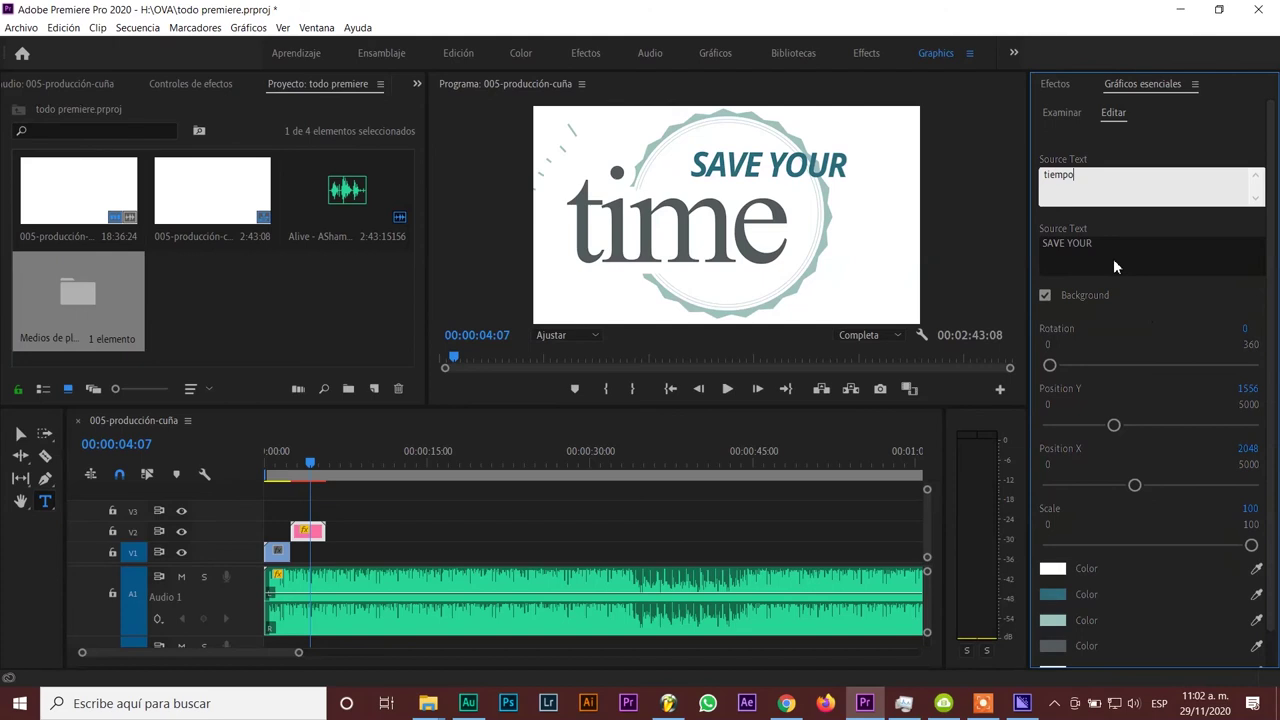
pyautogui.click(1104, 247)
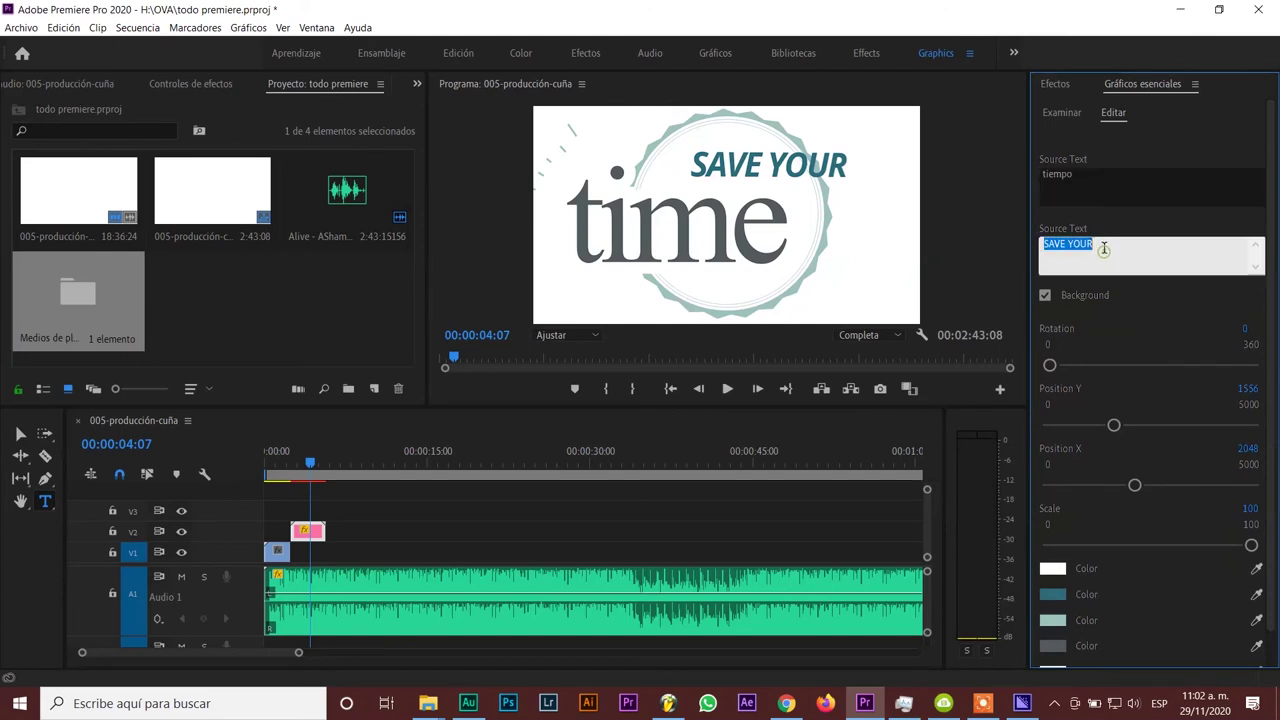
pyautogui.press('BackSpace')
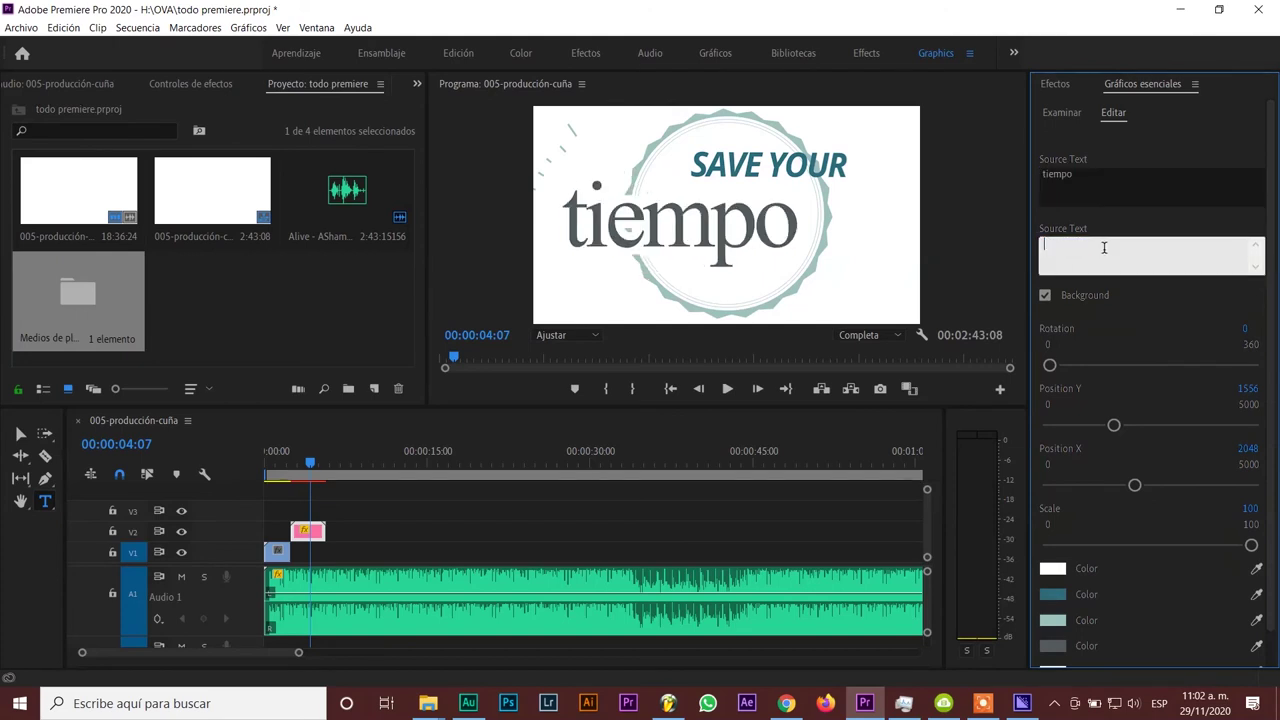
pyautogui.write('Salva tu')
pyautogui.click(1008, 212)
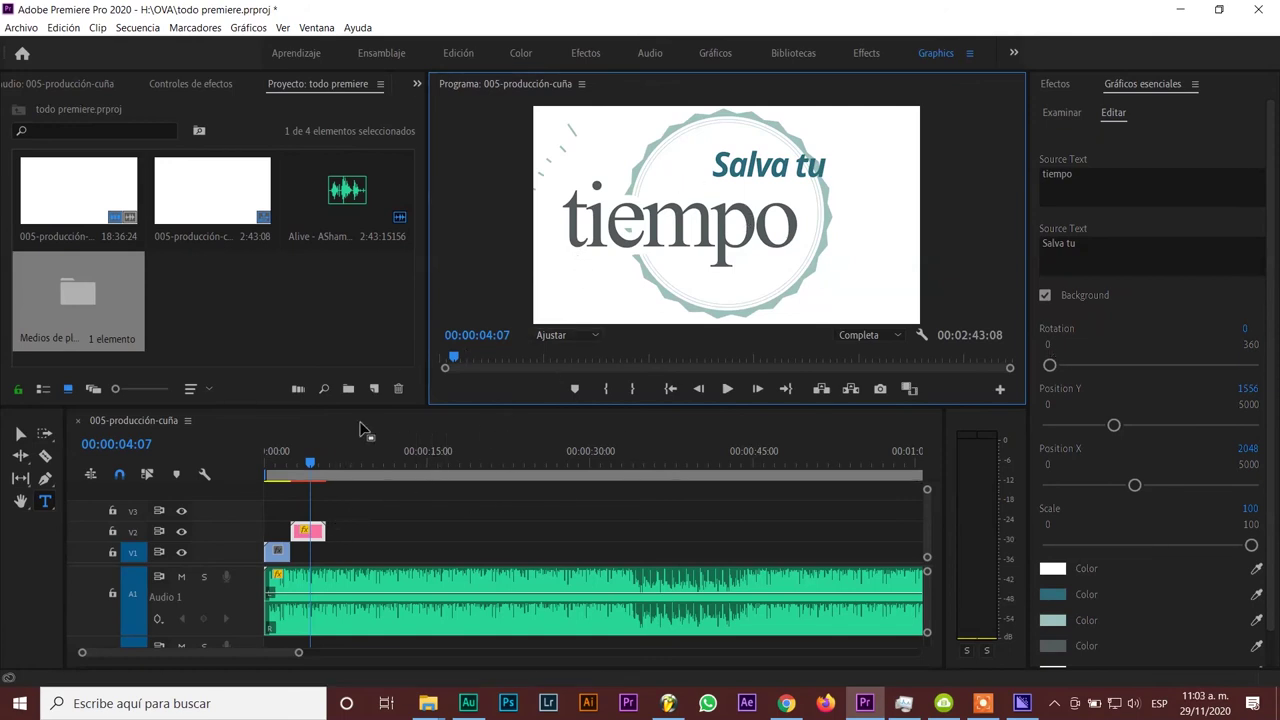
pyautogui.moveTo(310, 463); pyautogui.dragTo(267, 470)
# - Fit the V2 'Salva tu tiempo' clip to the sequence frame size from its context menu
pyautogui.click(291, 476)
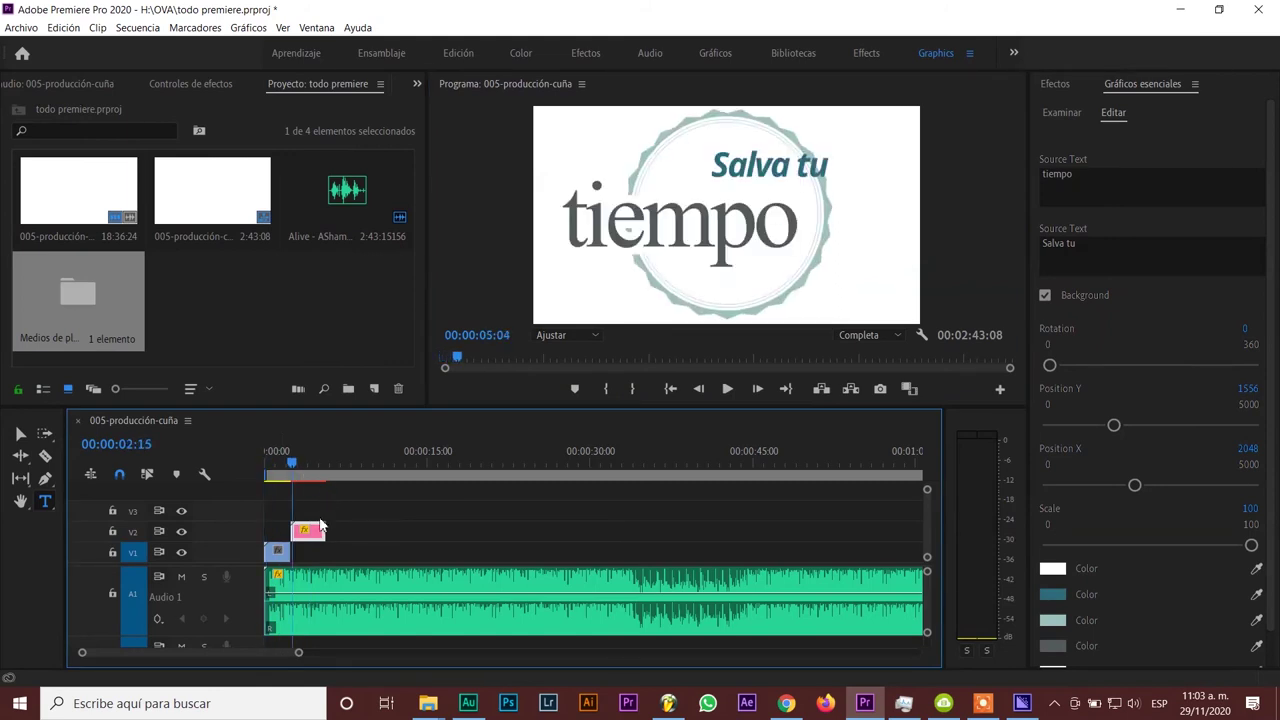
pyautogui.rightClick(305, 529)
pyautogui.click(288, 463)
pyautogui.click(303, 477)
pyautogui.rightClick(303, 532)
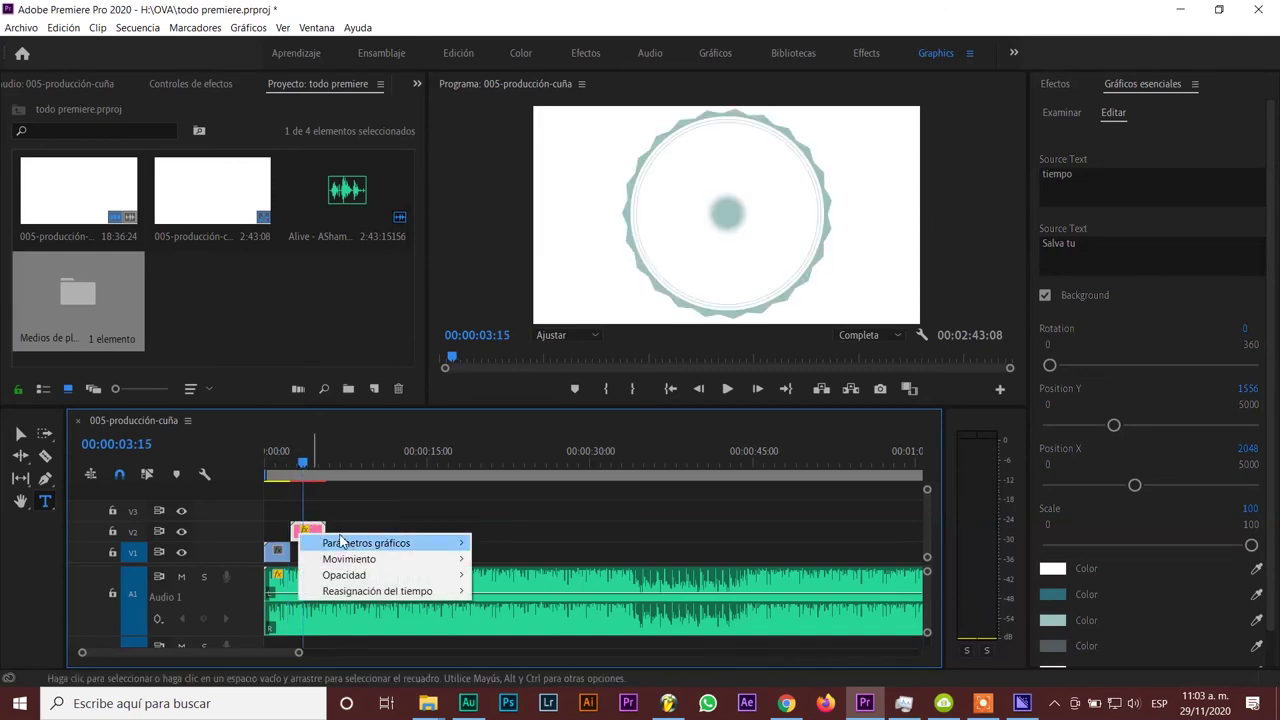
pyautogui.click(333, 527)
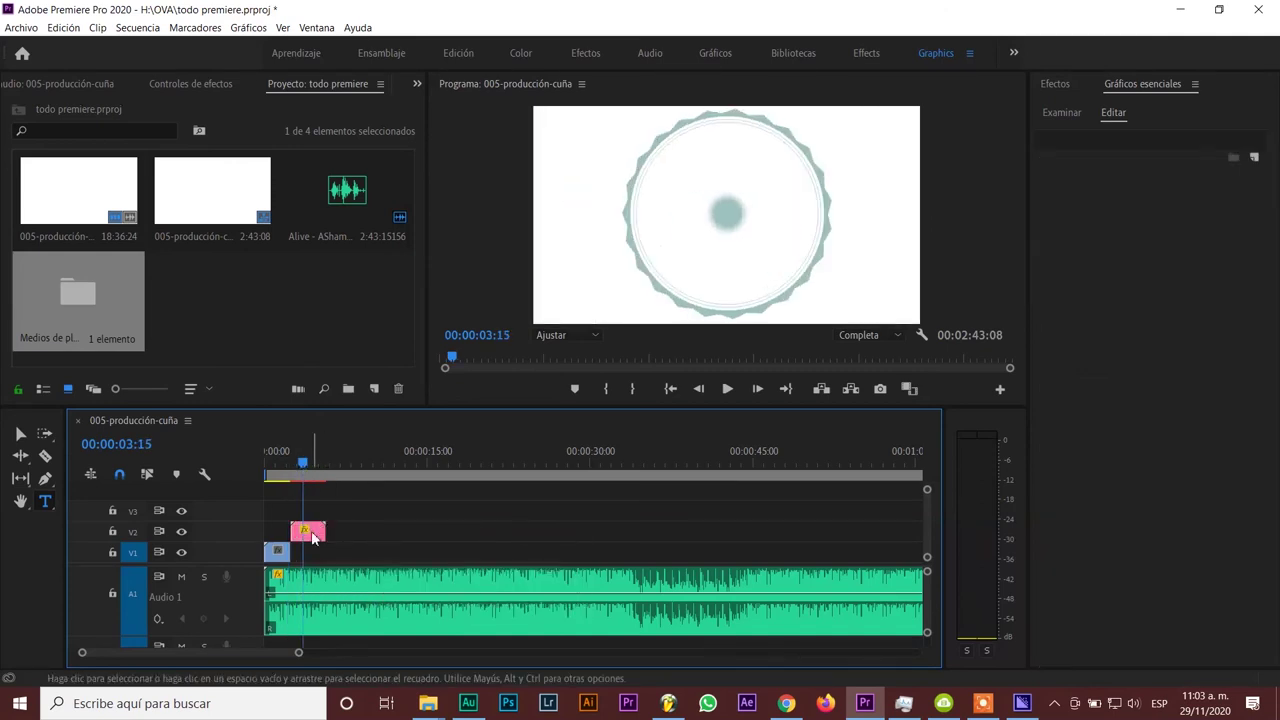
pyautogui.rightClick(313, 537)
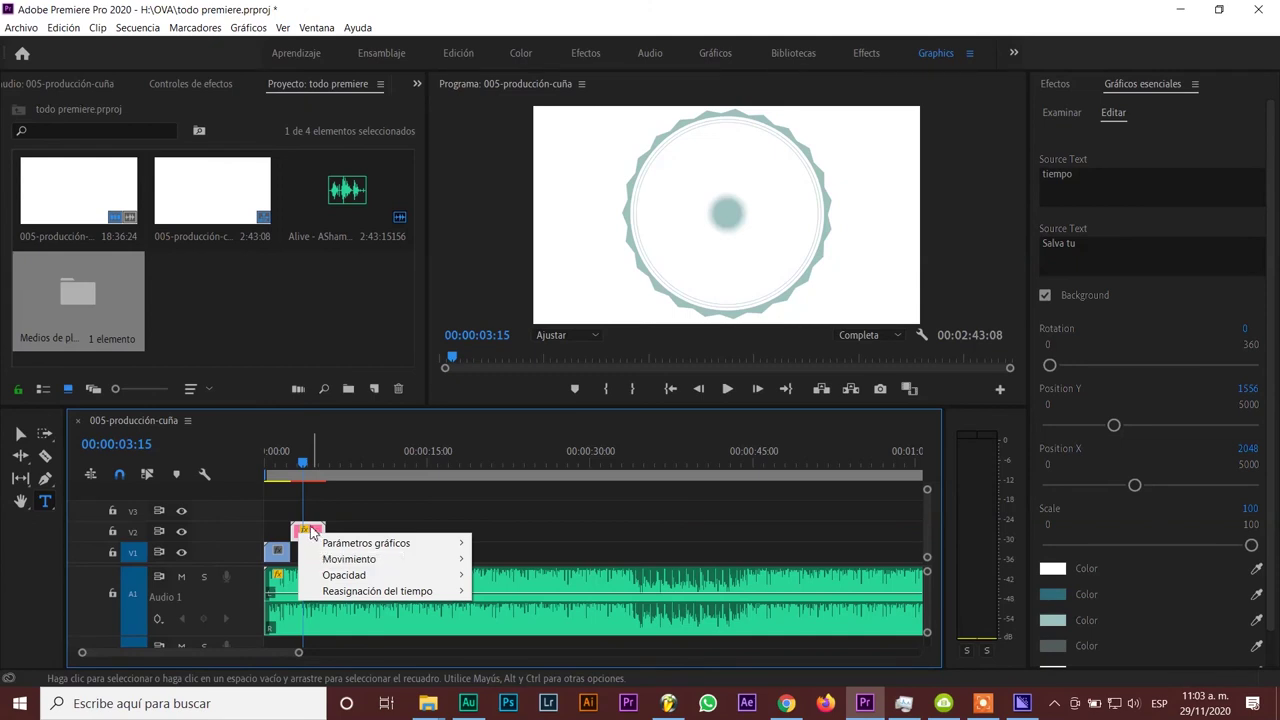
pyautogui.click(926, 490)
pyautogui.moveTo(926, 490)
pyautogui.mouseDown()
pyautogui.moveTo(926, 506)
pyautogui.moveTo(925, 478)
pyautogui.mouseUp()
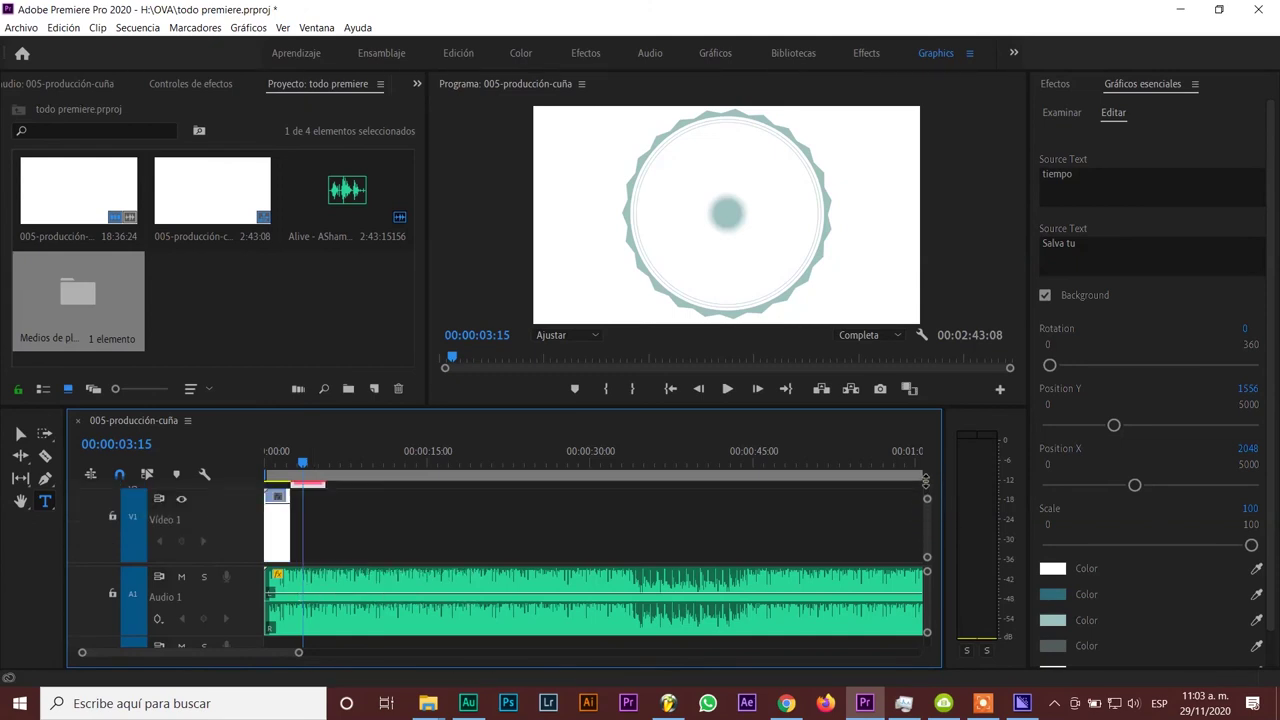
pyautogui.rightClick(310, 497)
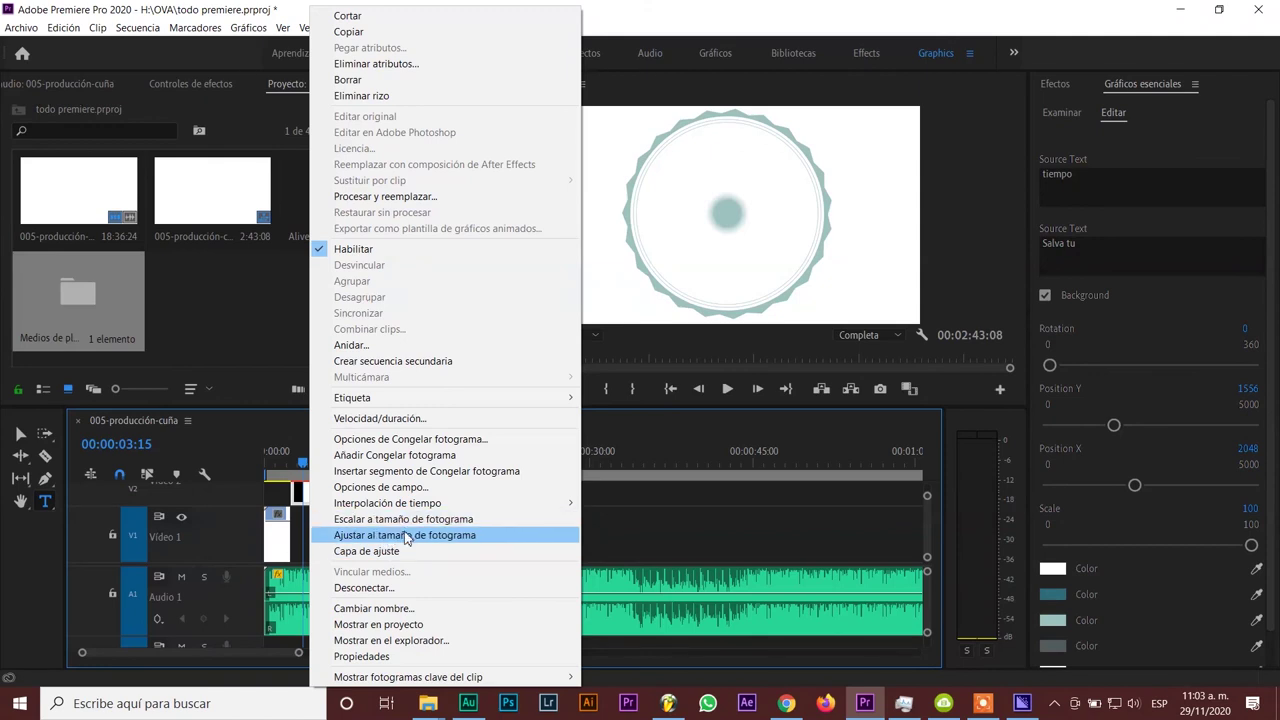
pyautogui.click(411, 521)
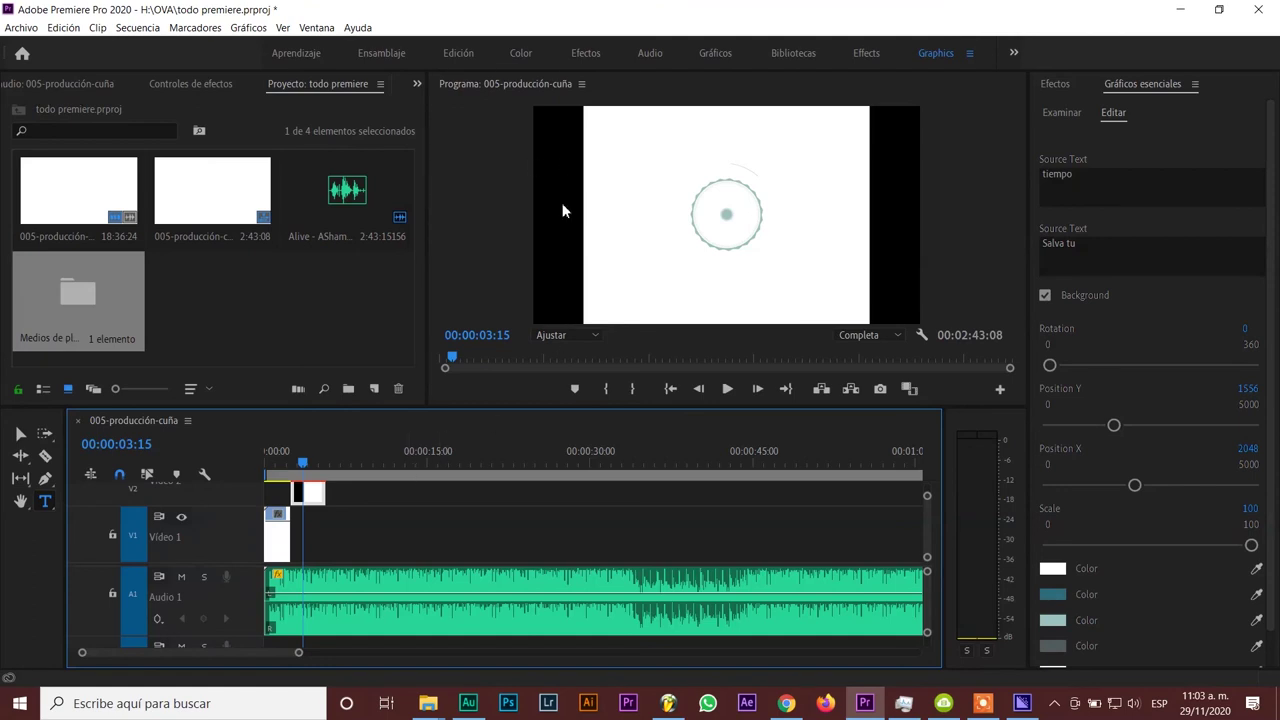
# - In Effect Controls, set the title's Escala to 134 and Posición to 1291, 112
pyautogui.click(417, 84)
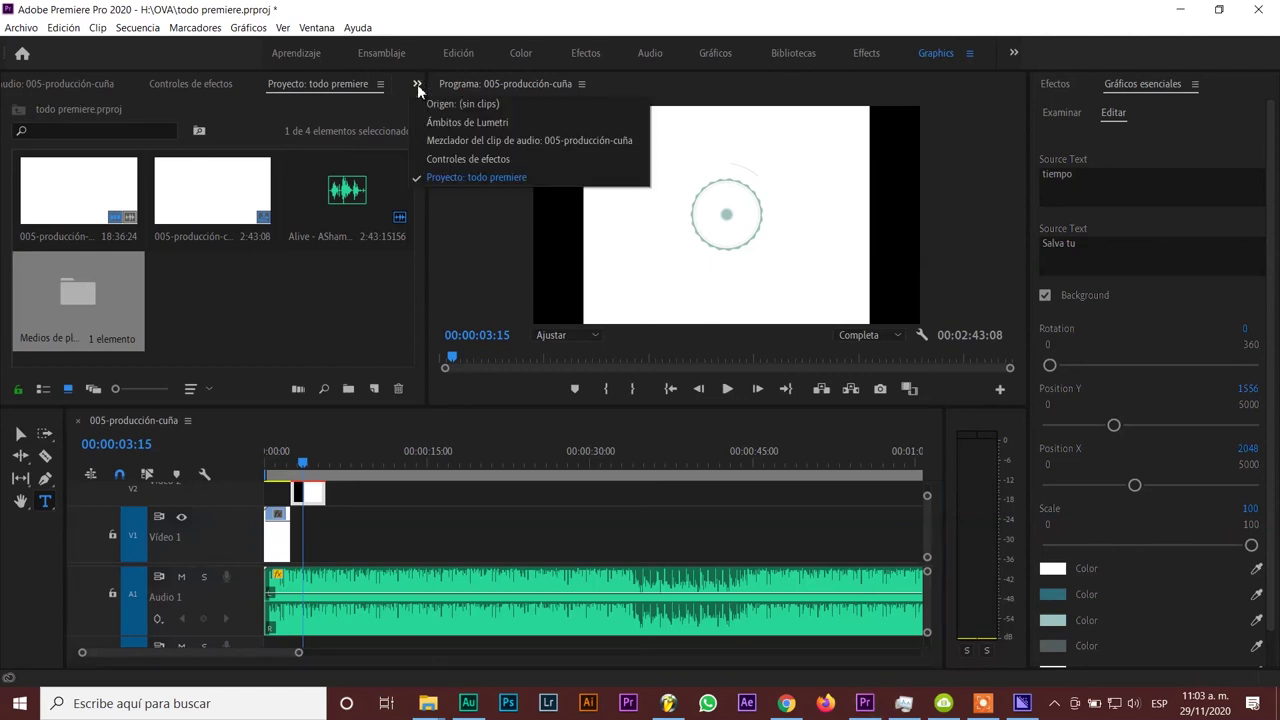
pyautogui.click(472, 158)
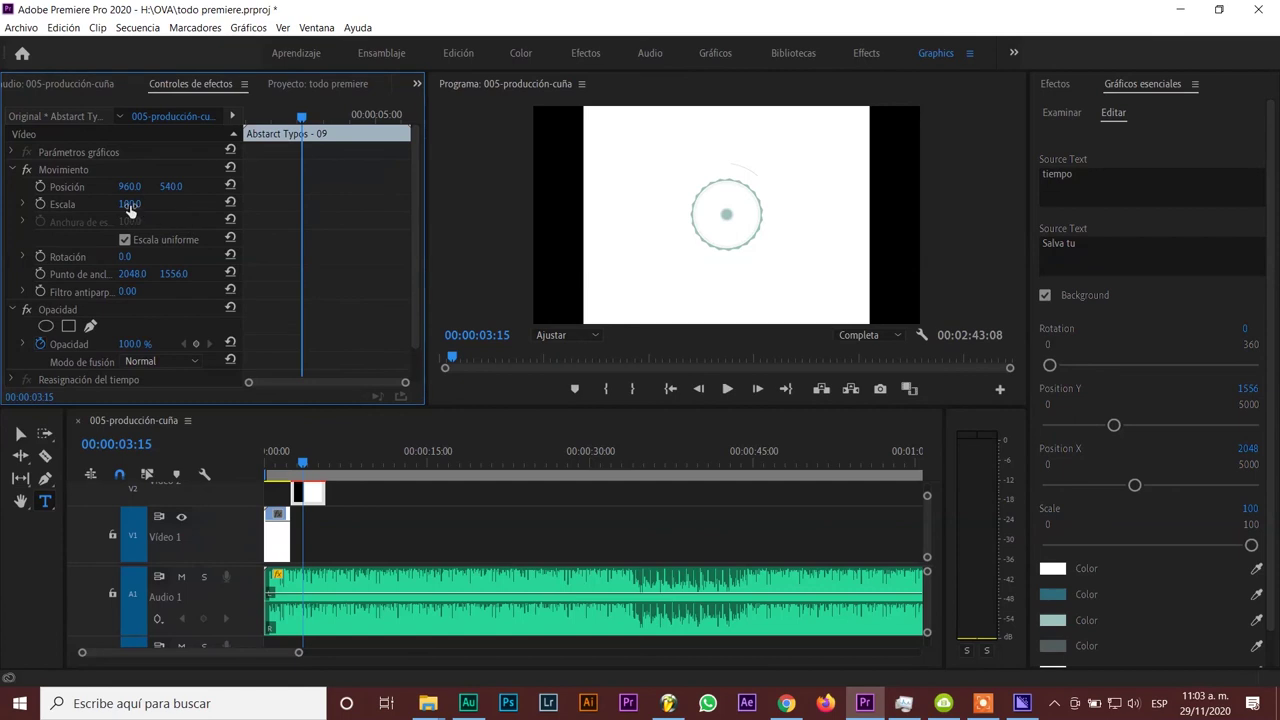
pyautogui.moveTo(129, 204); pyautogui.dragTo(163, 204)
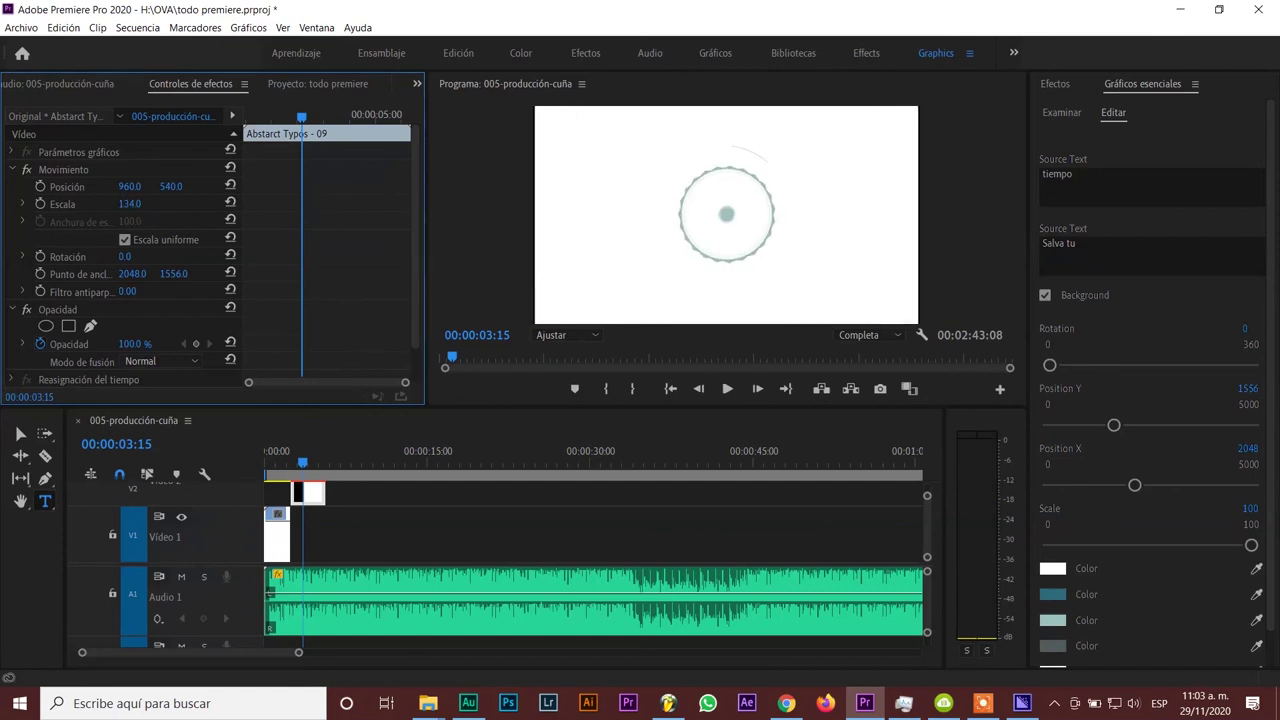
pyautogui.moveTo(125, 187); pyautogui.dragTo(87, 186)
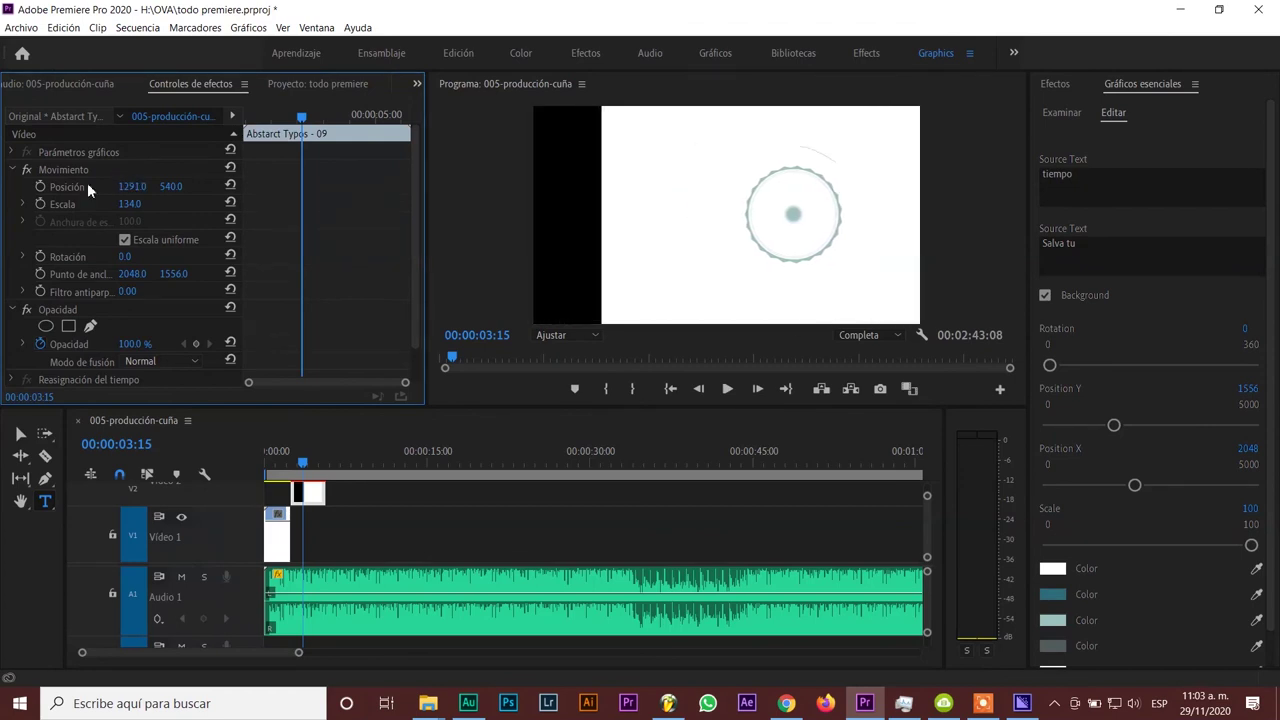
pyautogui.moveTo(177, 187)
pyautogui.mouseDown()
pyautogui.moveTo(120, 187)
pyautogui.moveTo(134, 216)
pyautogui.mouseUp()
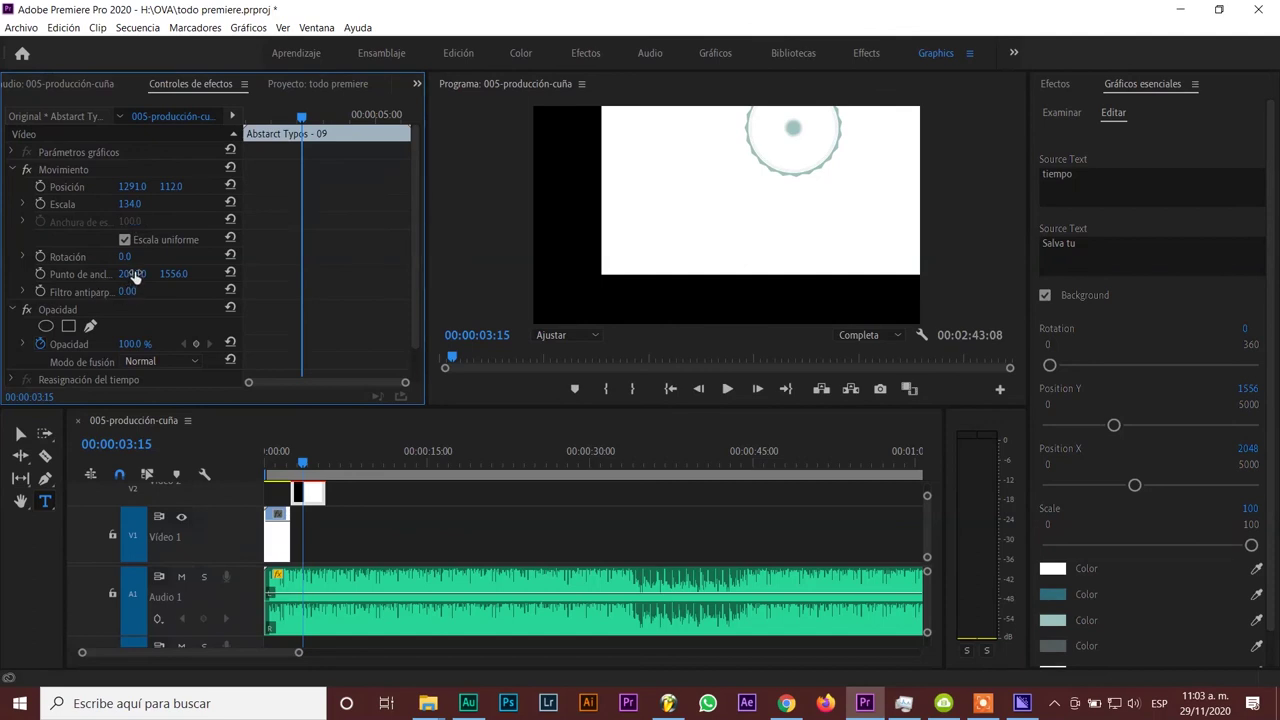
# - Add an Opacidad keyframe at 100% and keep the blend mode at Normal
pyautogui.scroll(-1, 140, 337)
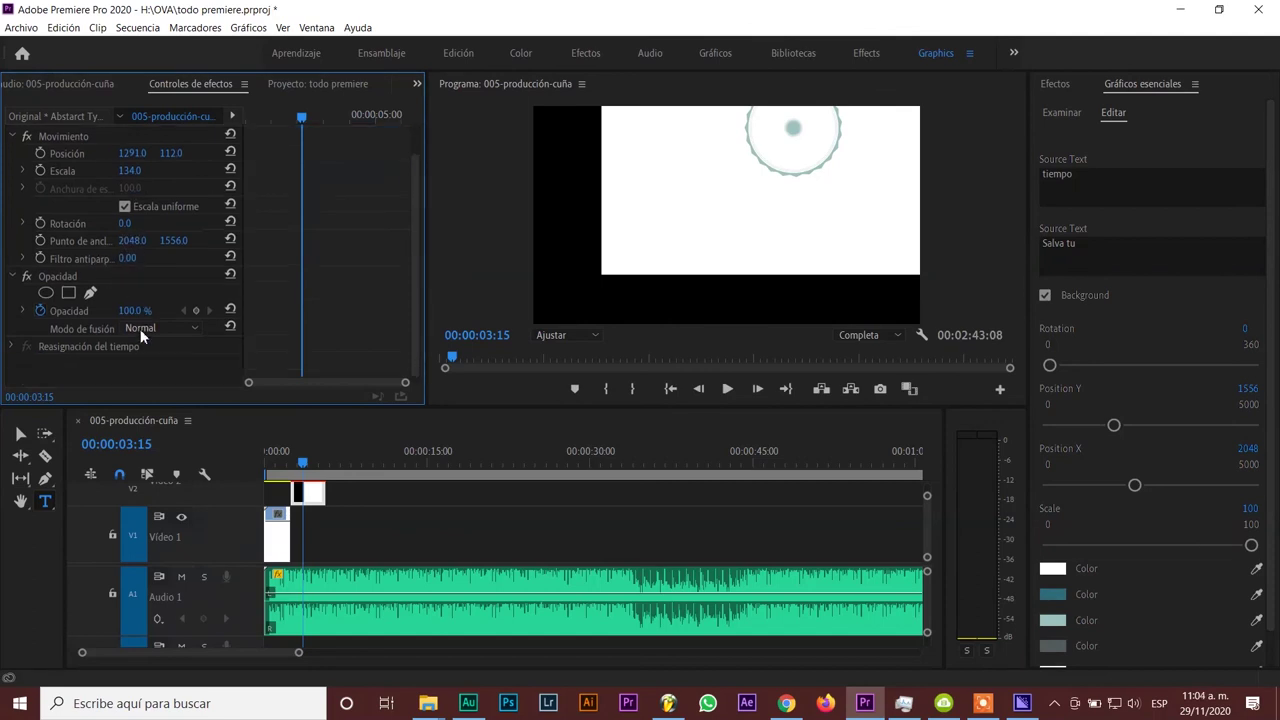
pyautogui.moveTo(134, 311)
pyautogui.mouseDown()
pyautogui.moveTo(110, 311)
pyautogui.moveTo(180, 311)
pyautogui.mouseUp()
pyautogui.click(183, 329)
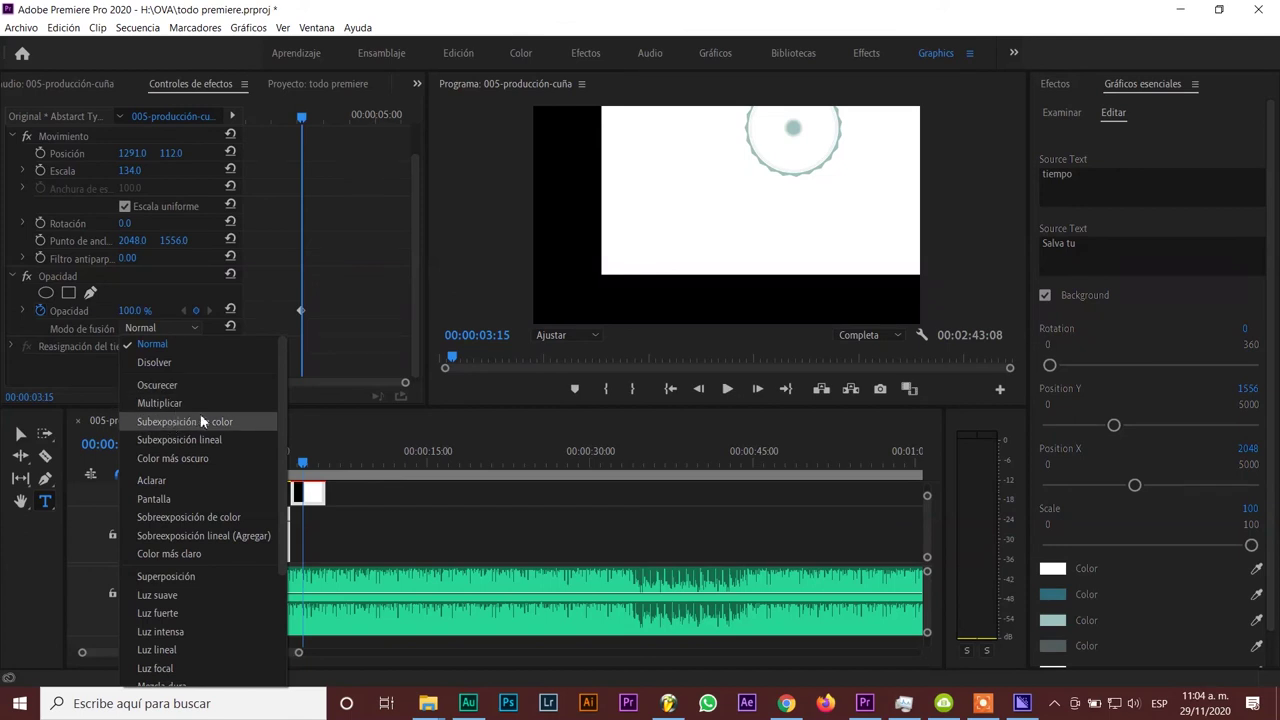
pyautogui.click(406, 499)
pyautogui.click(406, 499)
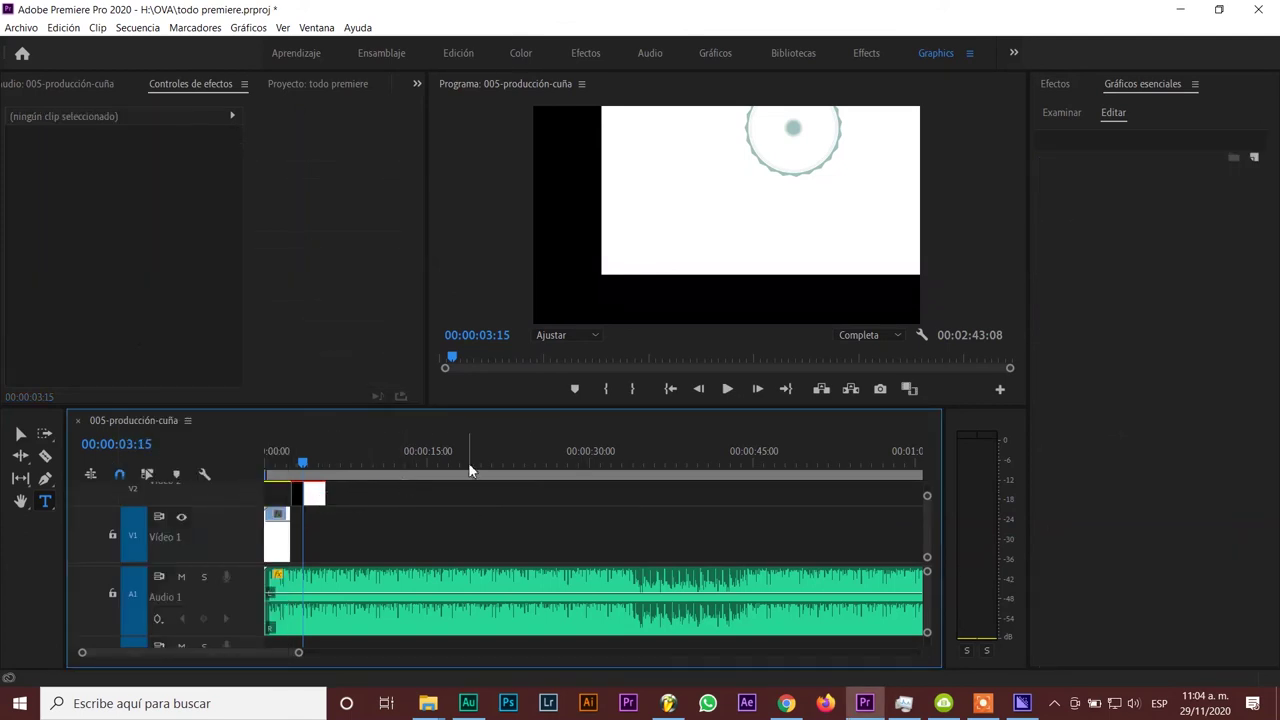
# - Delete the V2 title clip and scrub back near the start to review the logo intro
pyautogui.click(278, 542)
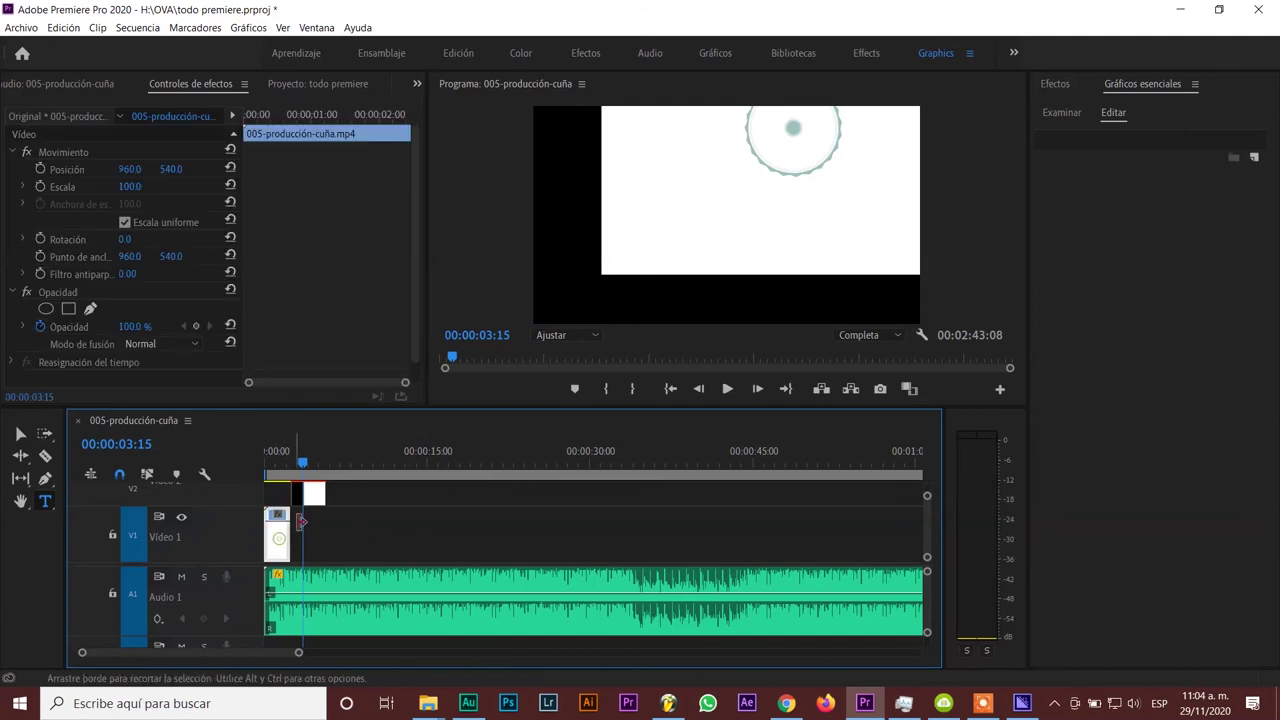
pyautogui.click(312, 496)
pyautogui.press('Delete')
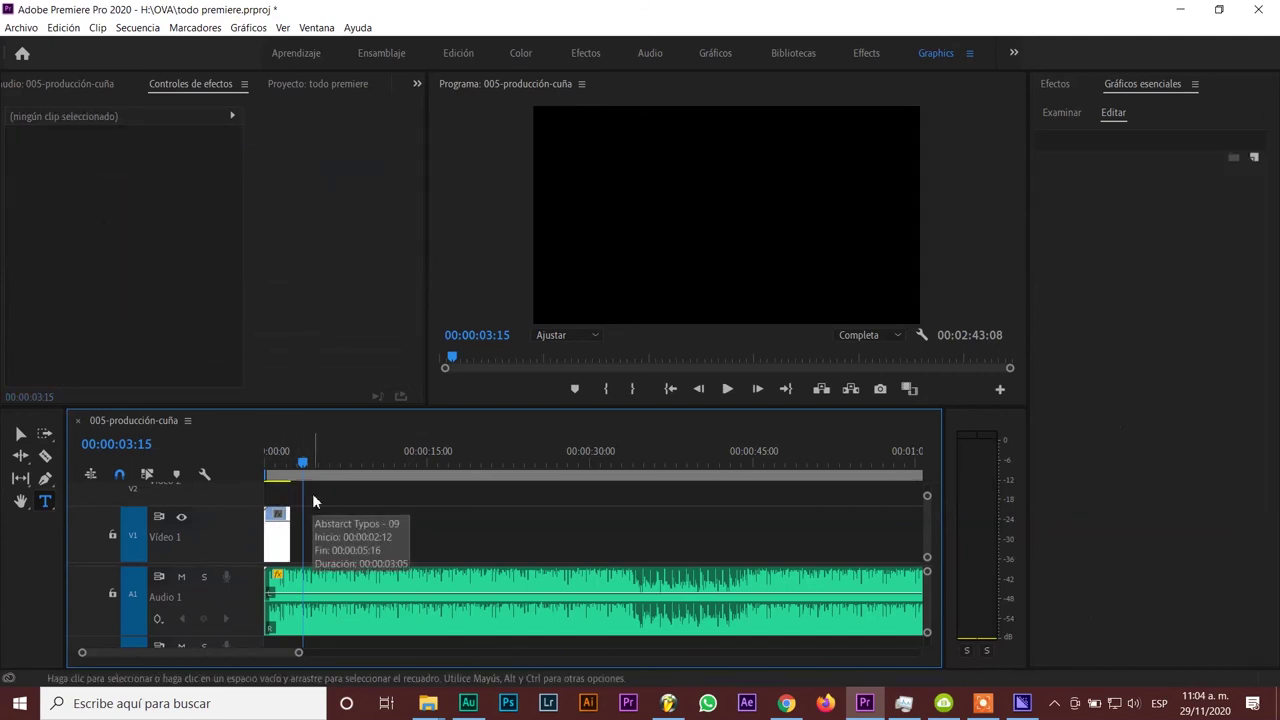
pyautogui.click(288, 468)
pyautogui.moveTo(287, 466); pyautogui.dragTo(273, 466)
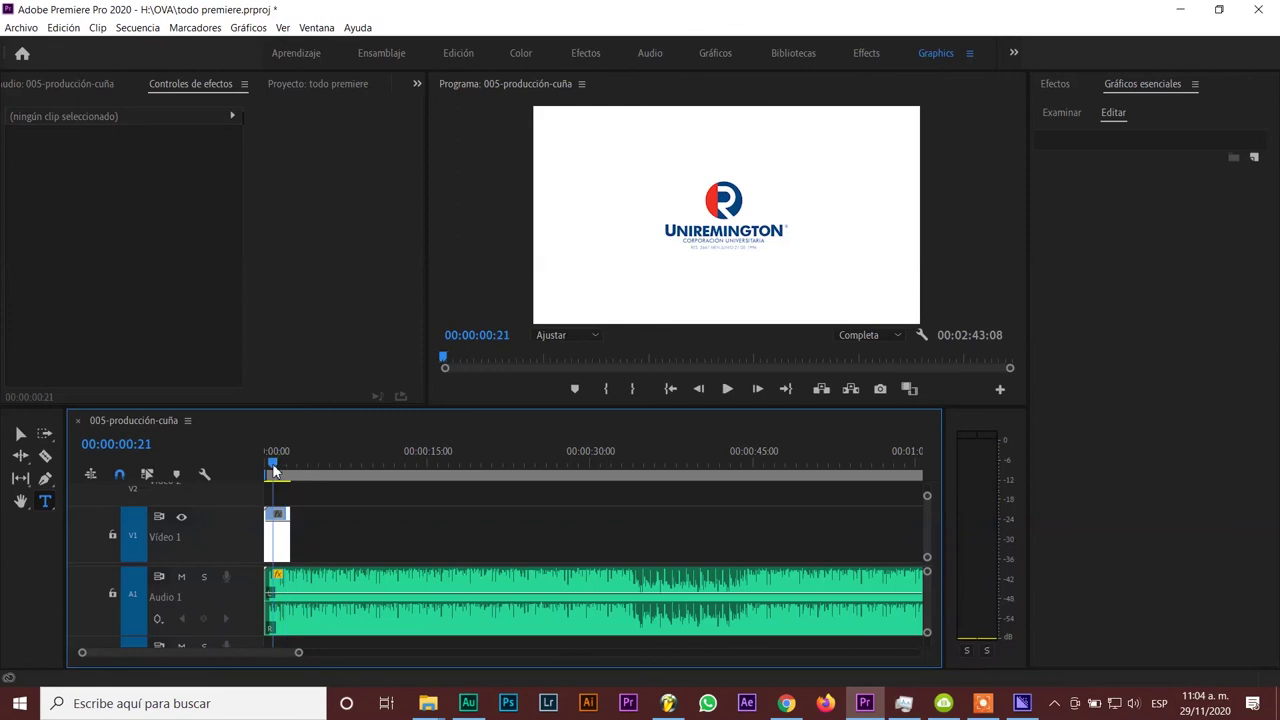